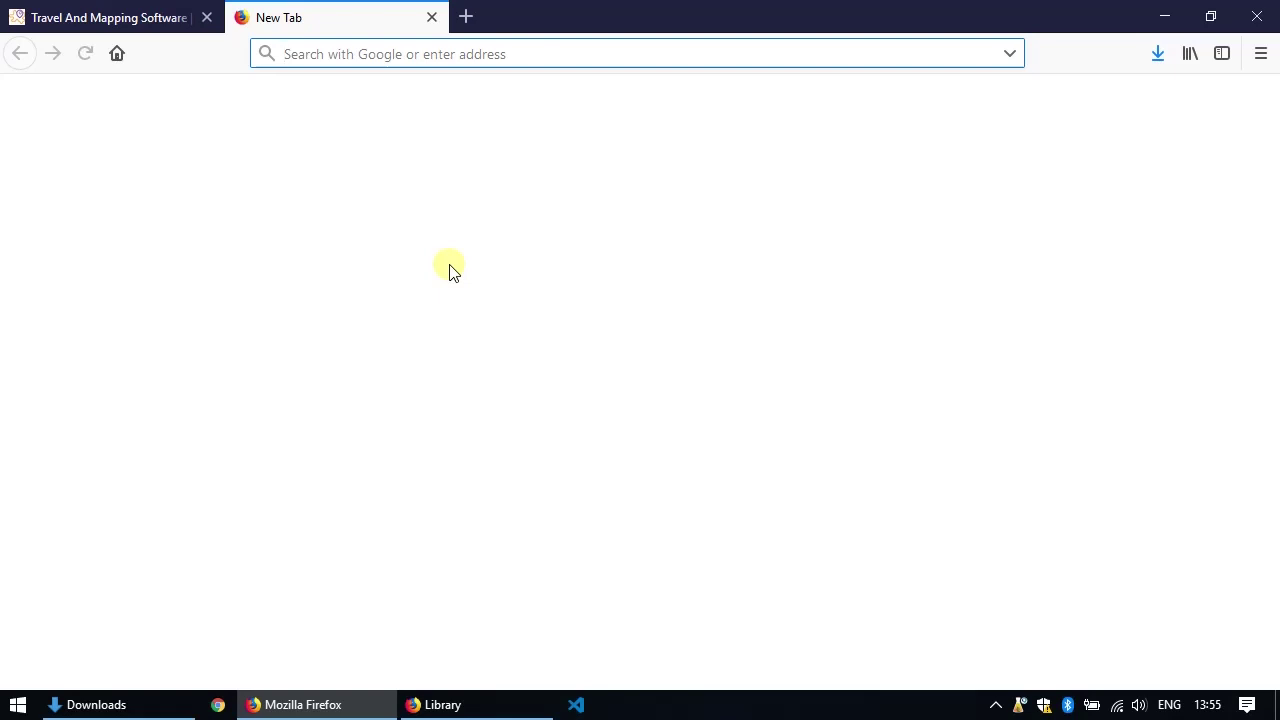
- Go to qgis.org and open its Download QGIS page
type("qgis.org/en/site/")
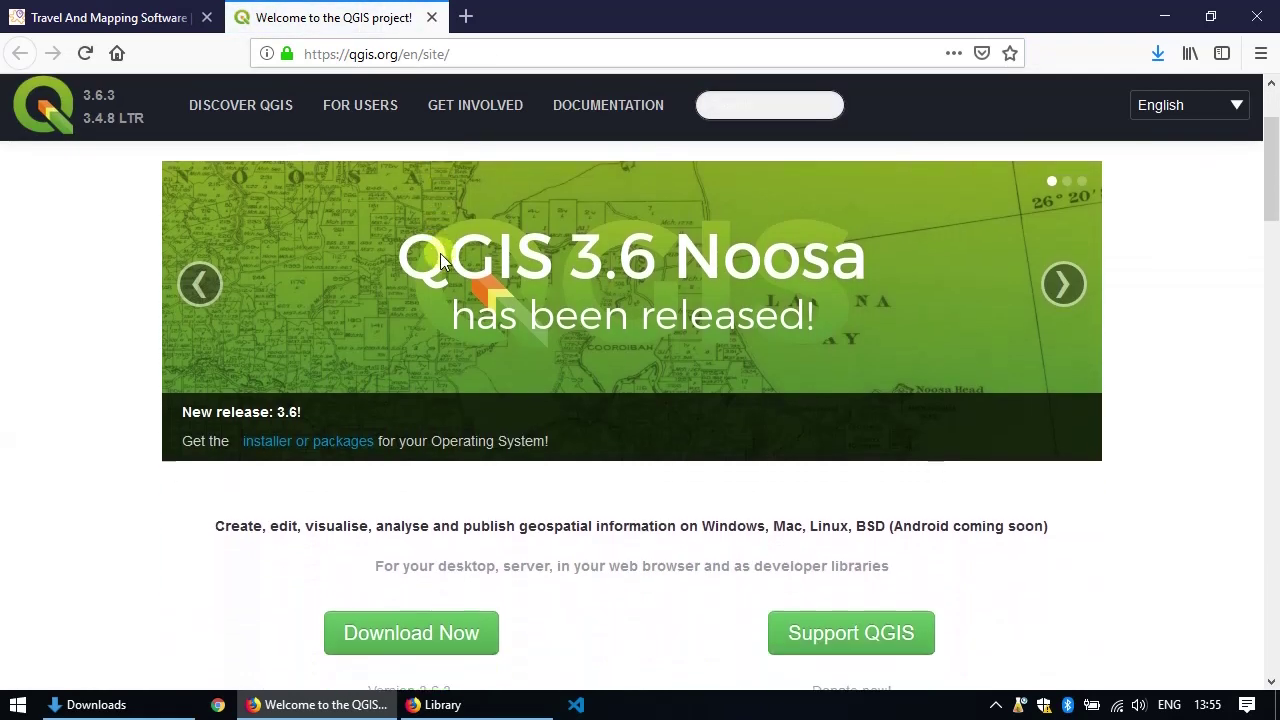
left_click(430, 585)
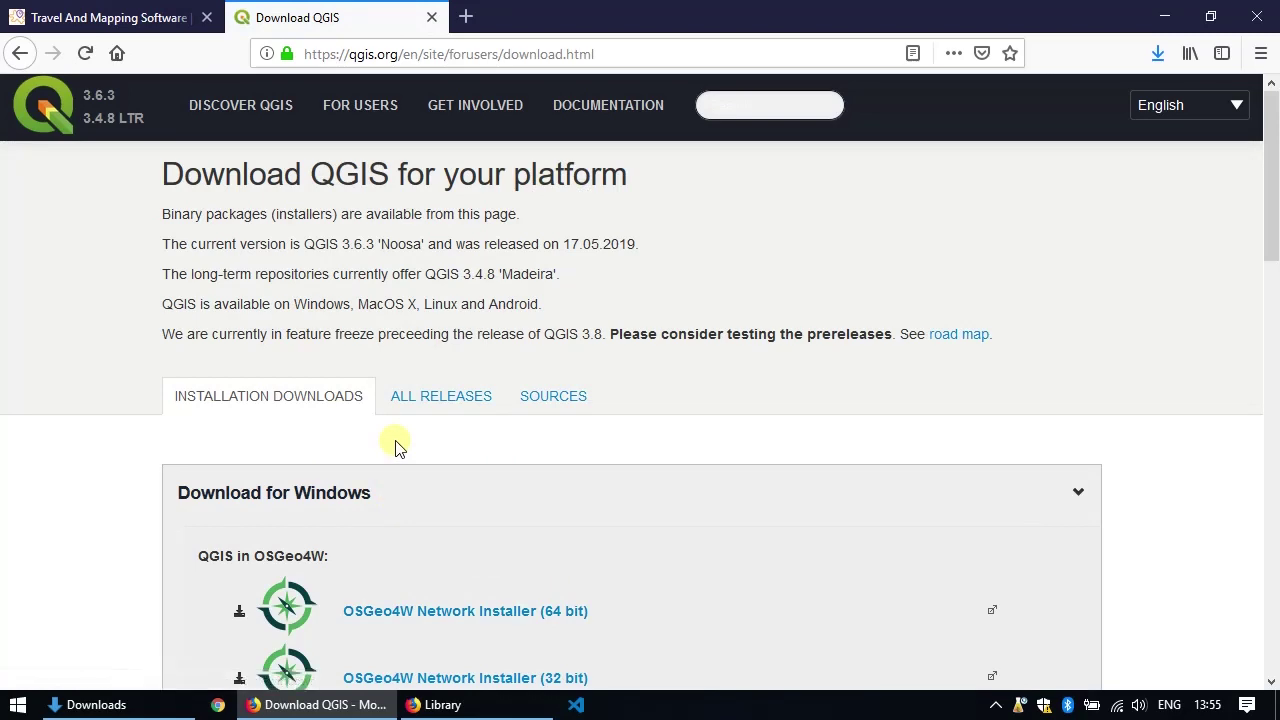
scroll(395, 440, "down", 2)
scroll(395, 424, "down", 8)
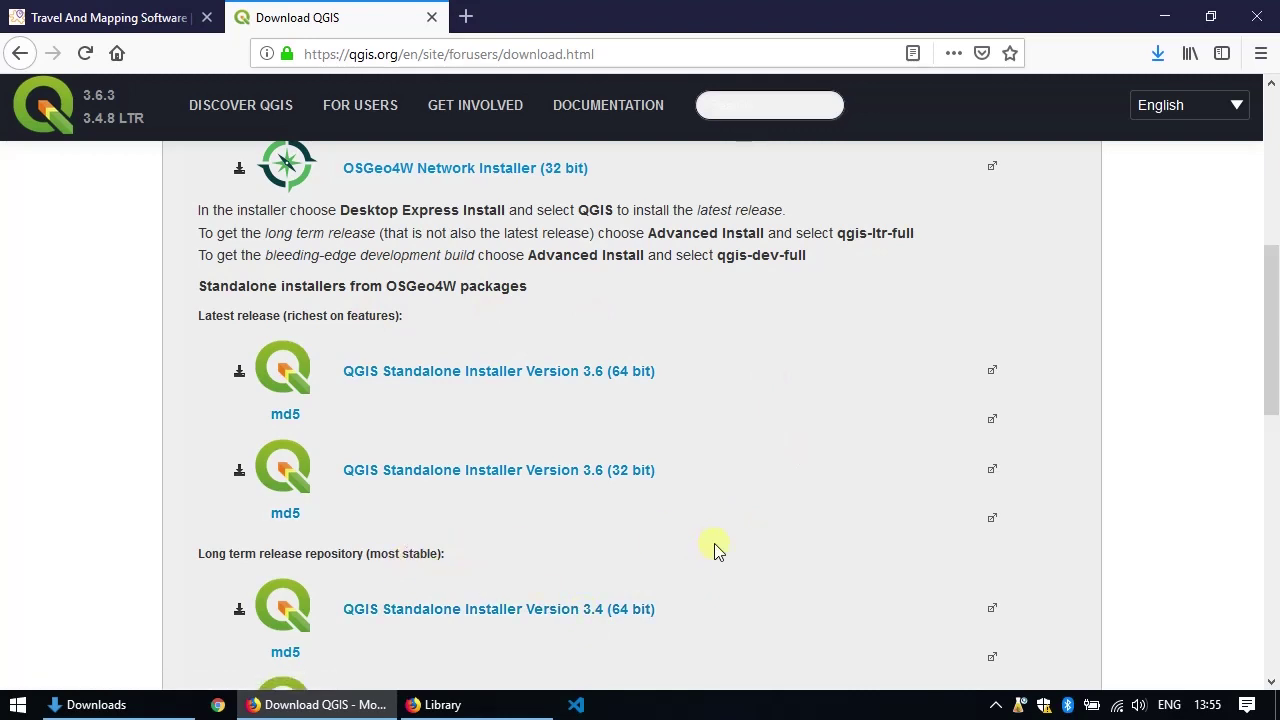
scroll(714, 545, "down", 5)
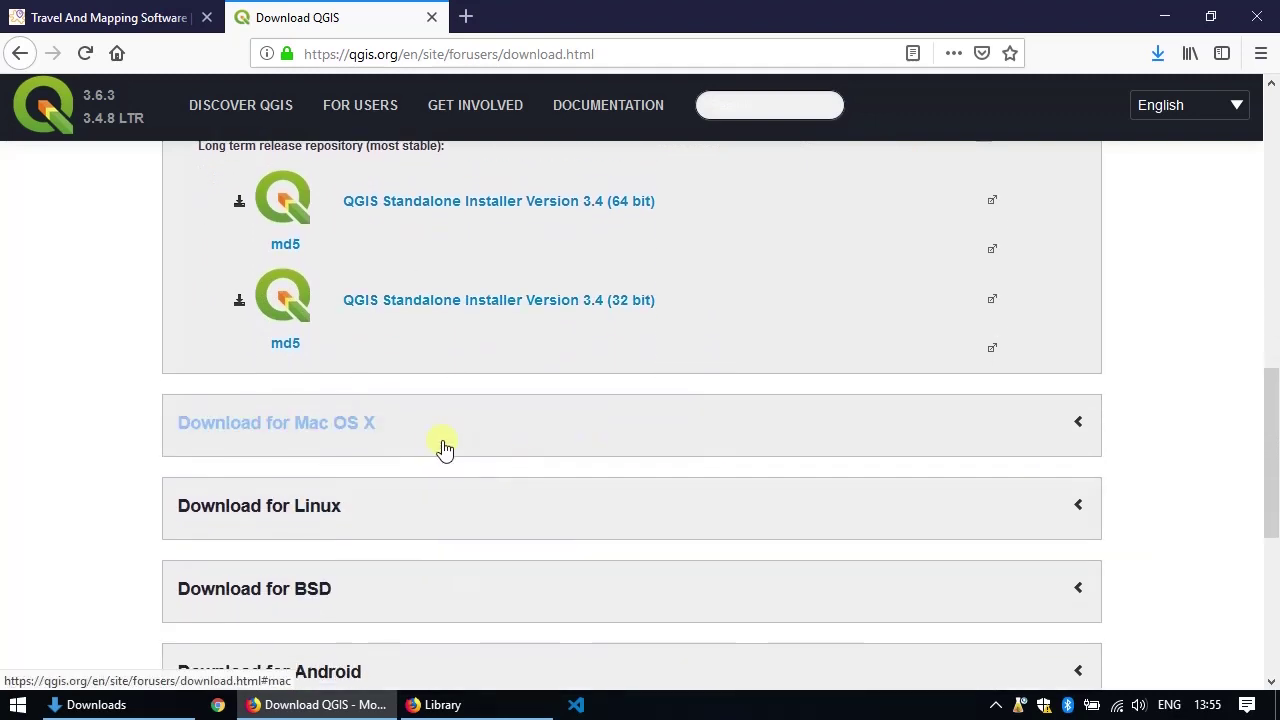
- Download and save the QGIS 3.6.2 macOS installer
left_click(410, 443)
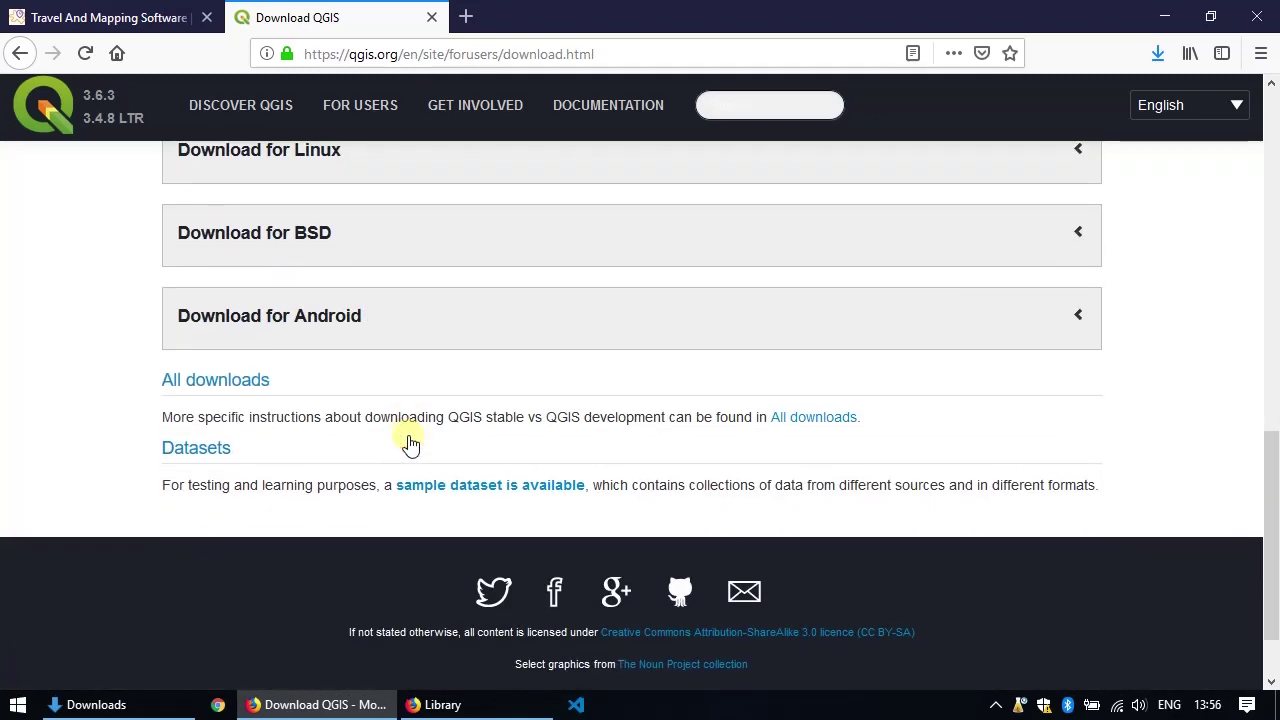
scroll(400, 421, "up", 1)
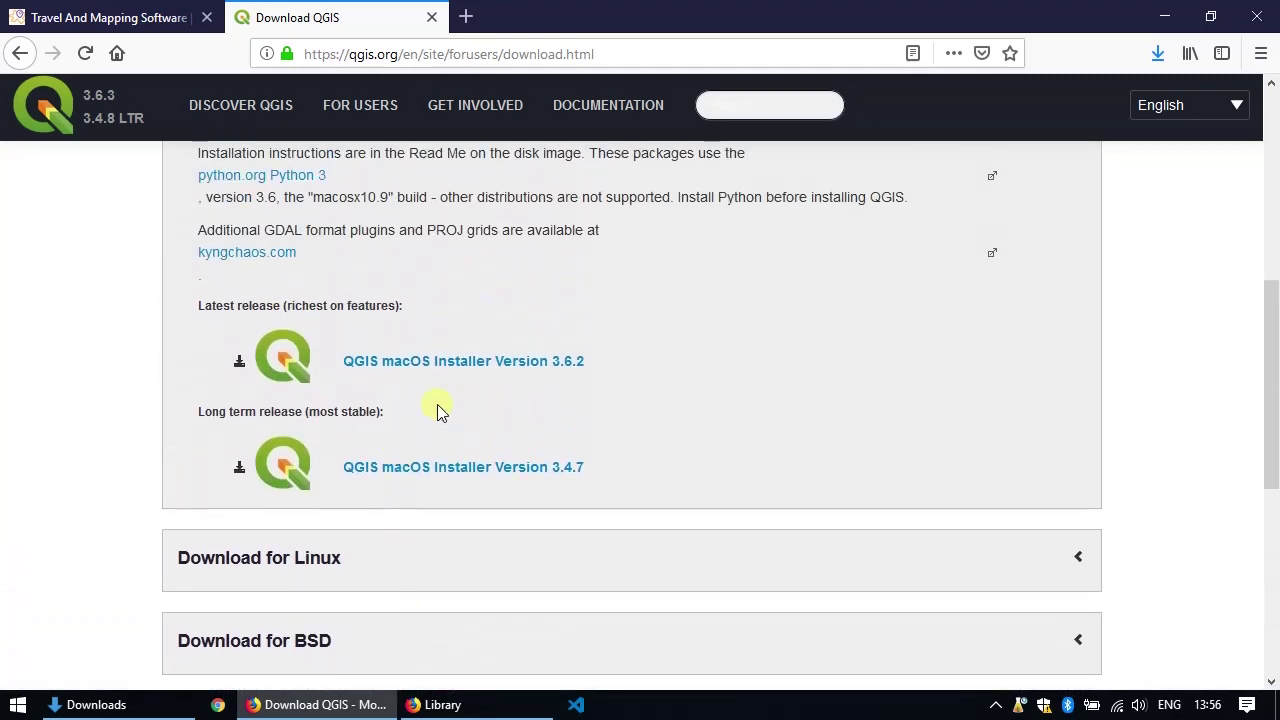
left_click(540, 373)
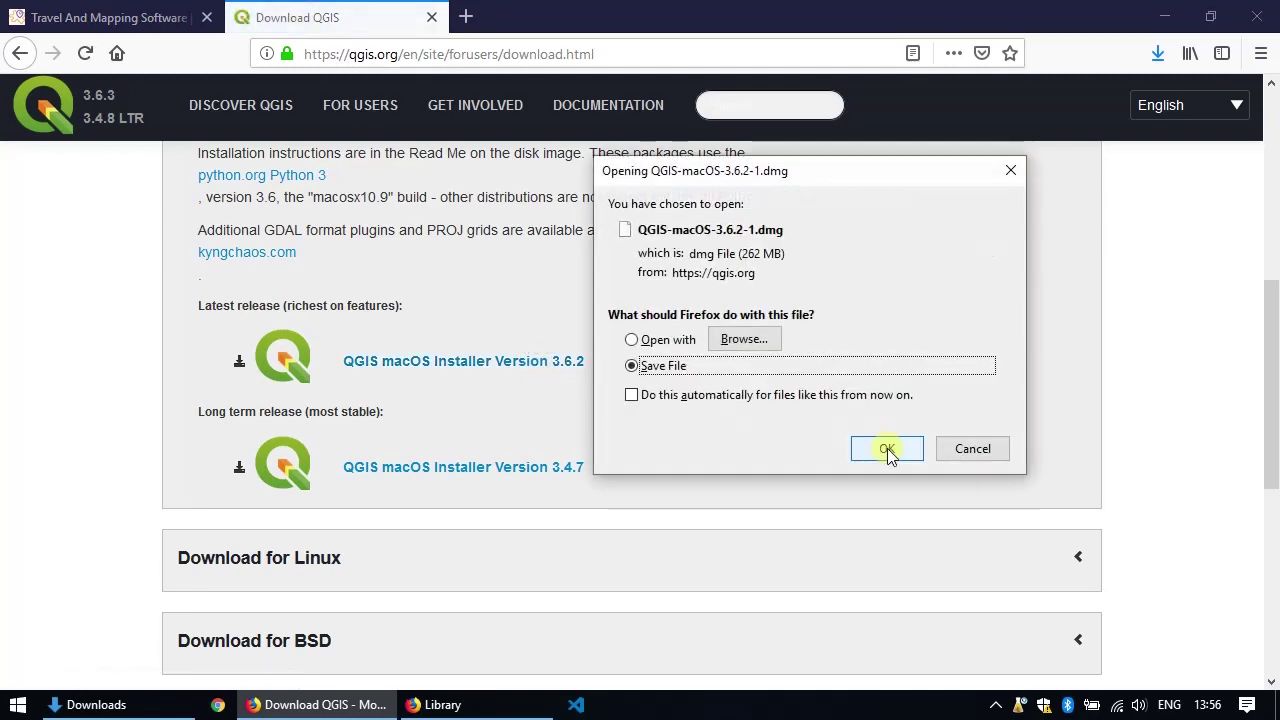
left_click(887, 450)
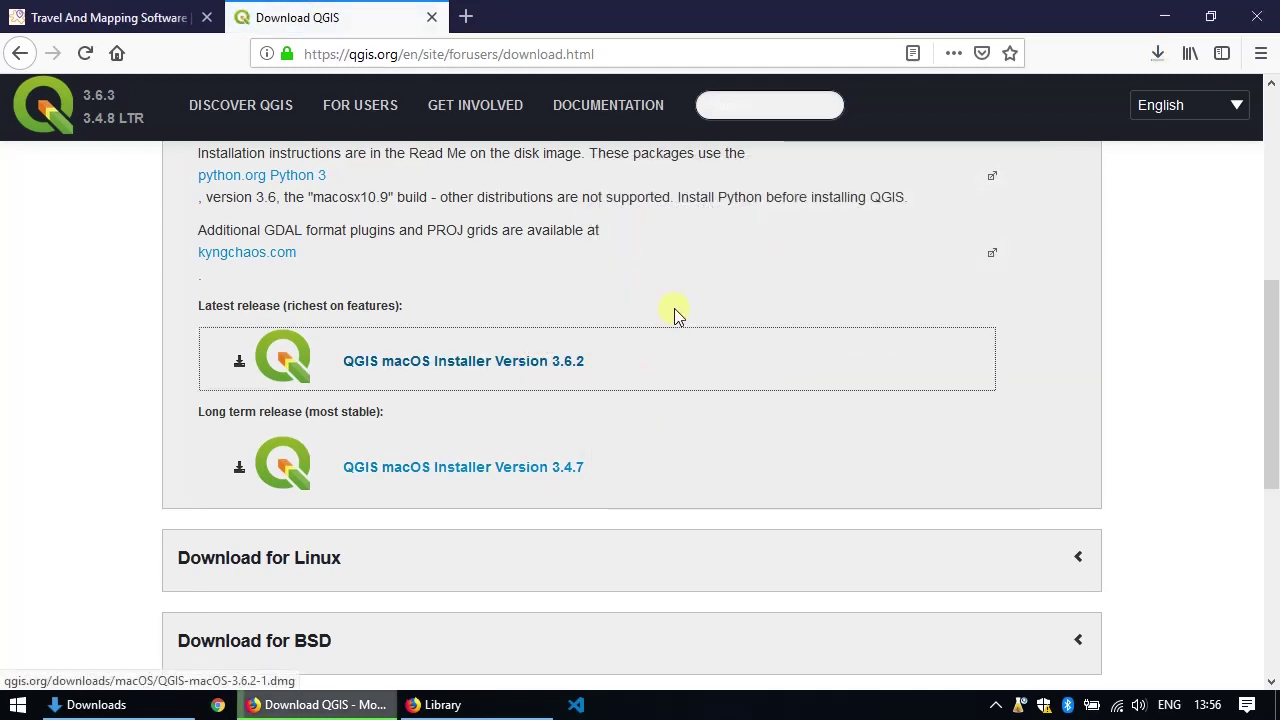
- Open the Downloads folder containing the QGIS 3.4.8 Windows installer
left_click(1155, 54)
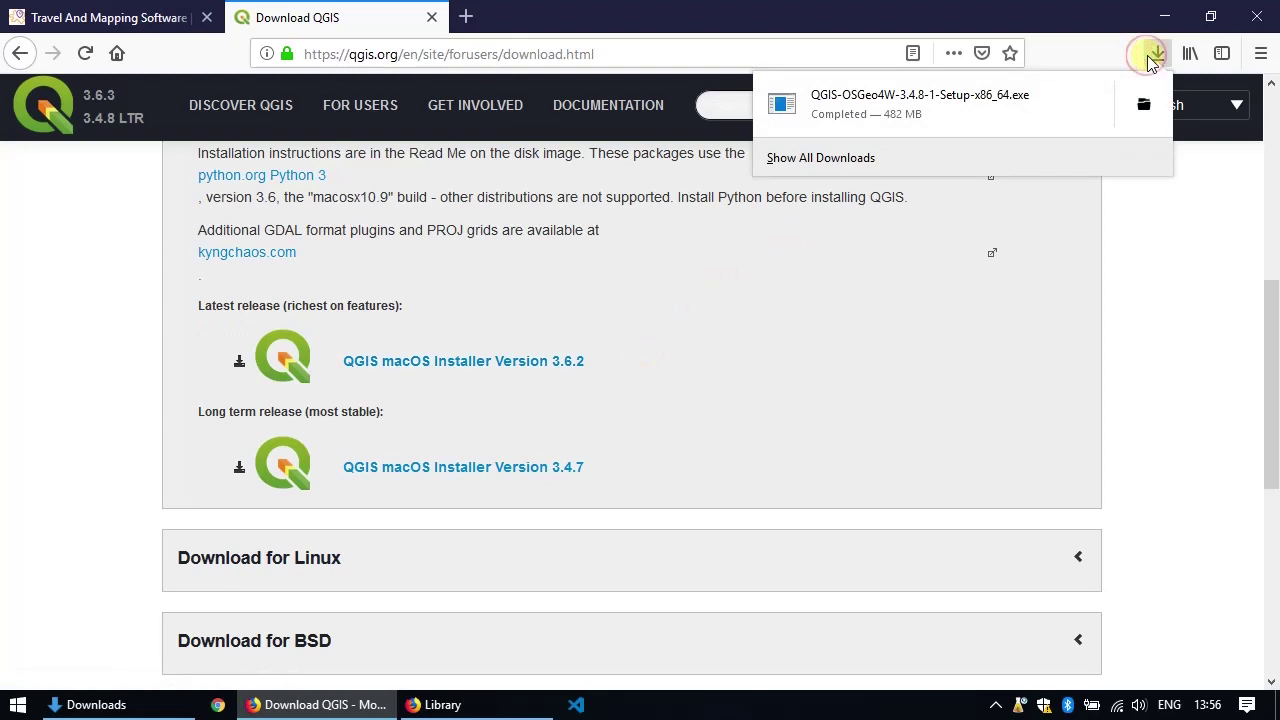
left_click(1144, 105)
left_click(1145, 105)
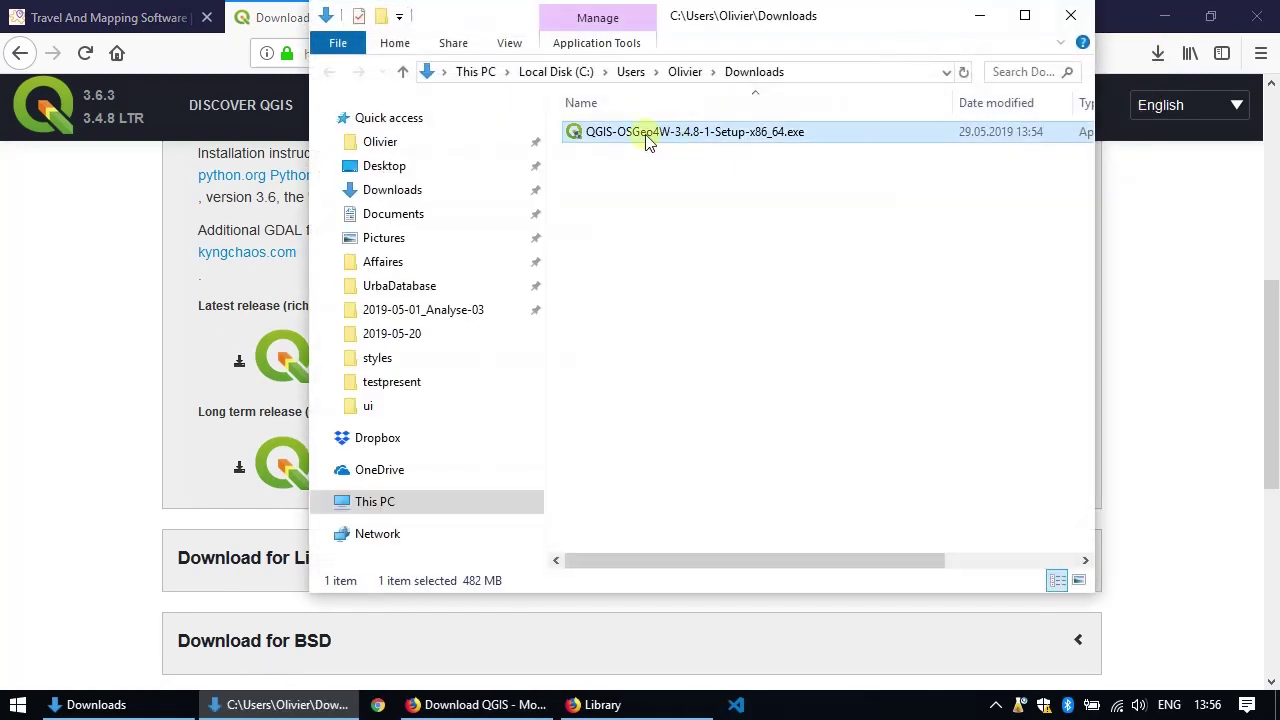
- Install QGIS 3.4.8 'Madeira' into C:\Program Files\QGIS 3.4 without sample datasets
double_click(645, 137)
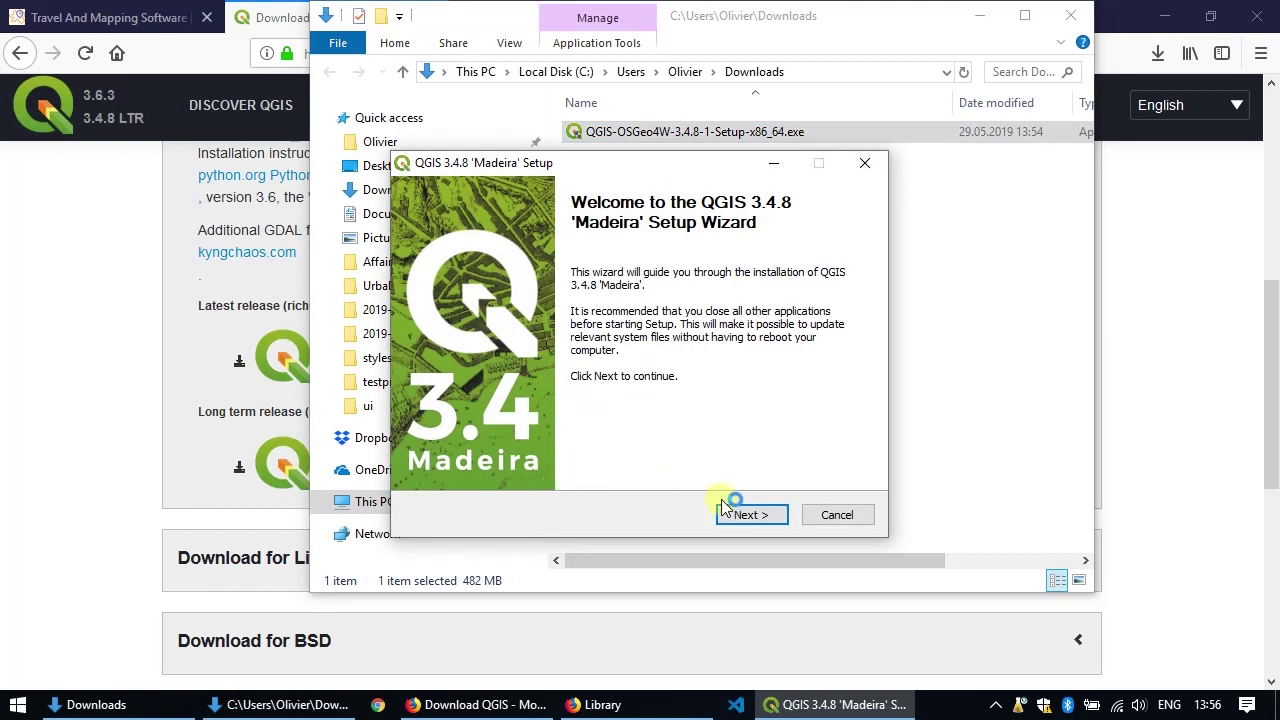
left_click(749, 514)
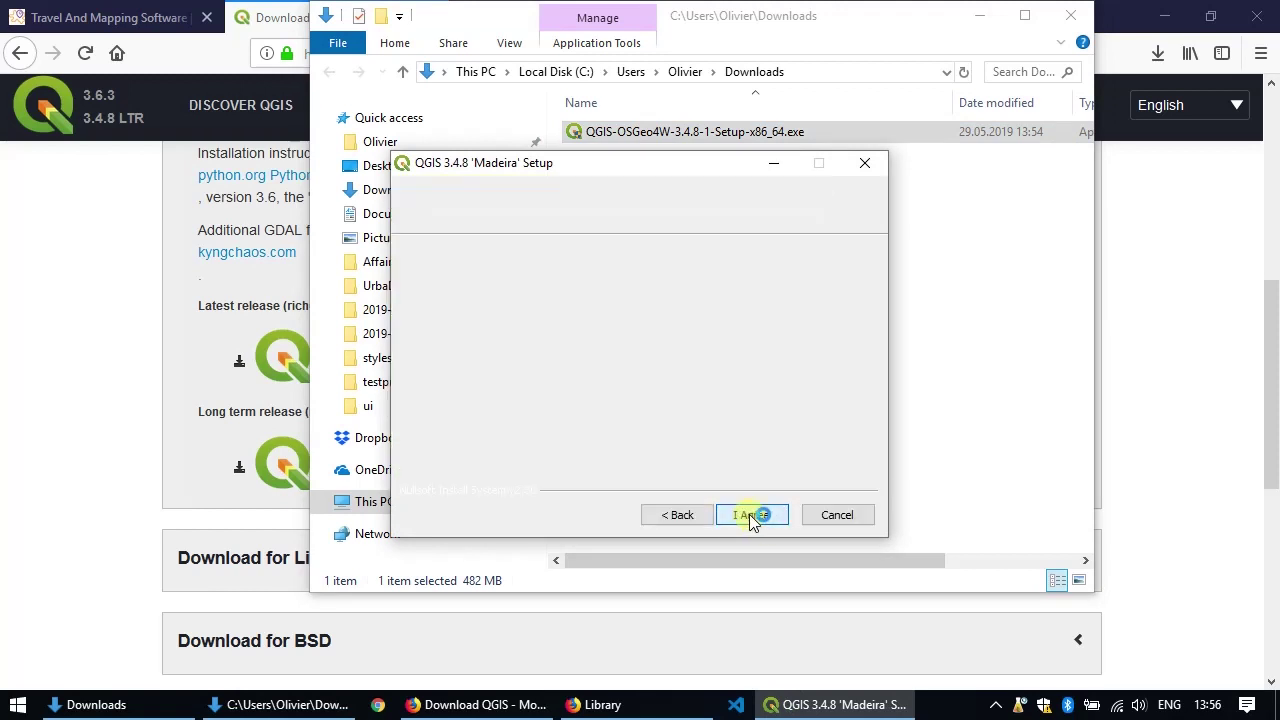
left_click(749, 514)
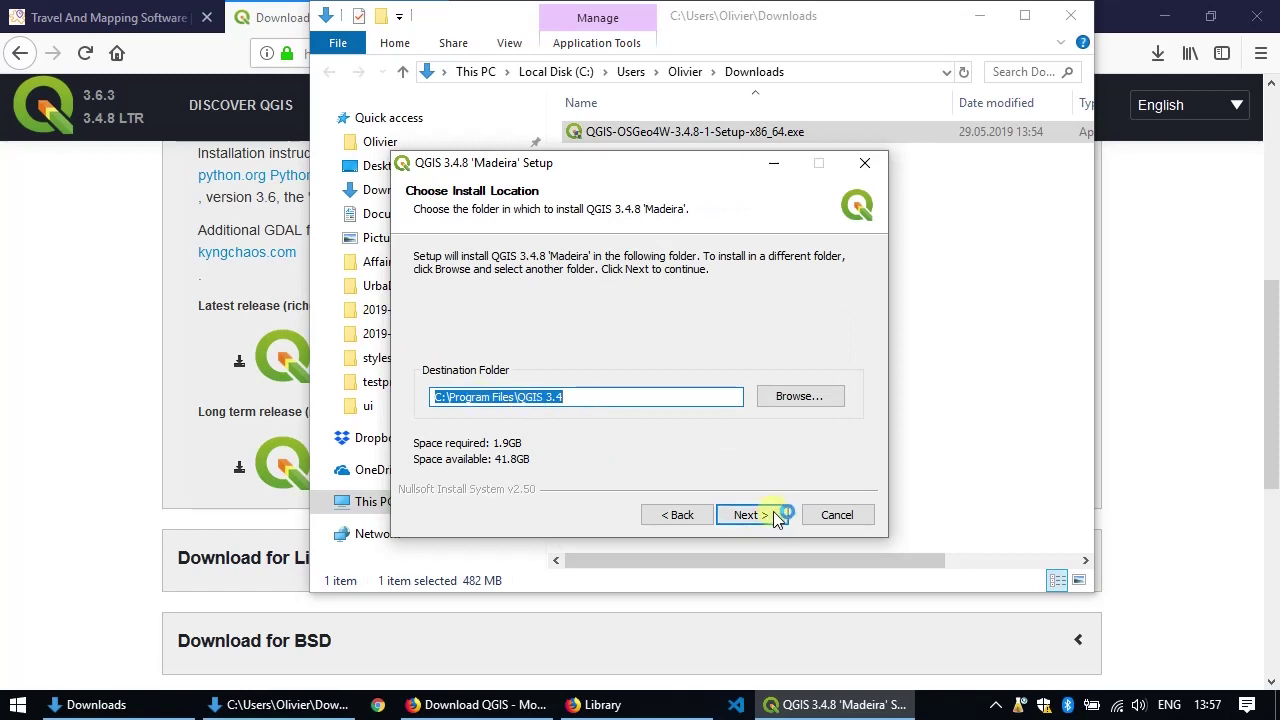
left_click(774, 516)
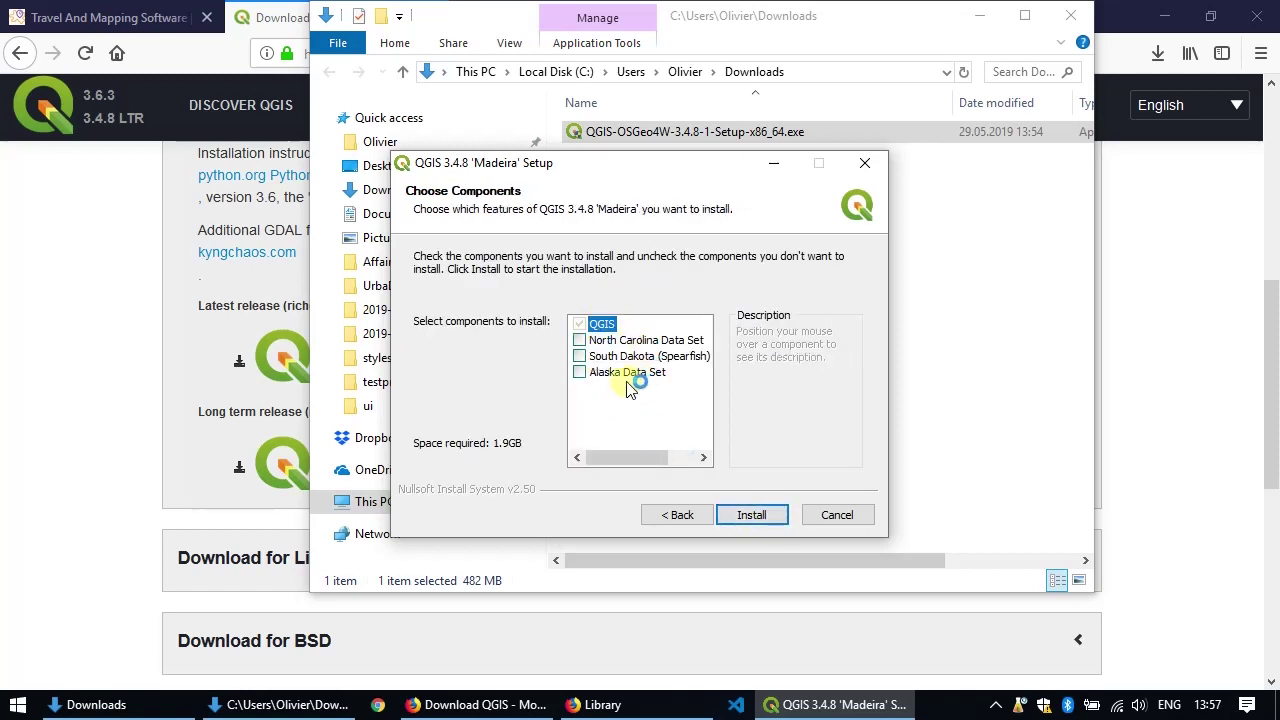
left_click(768, 516)
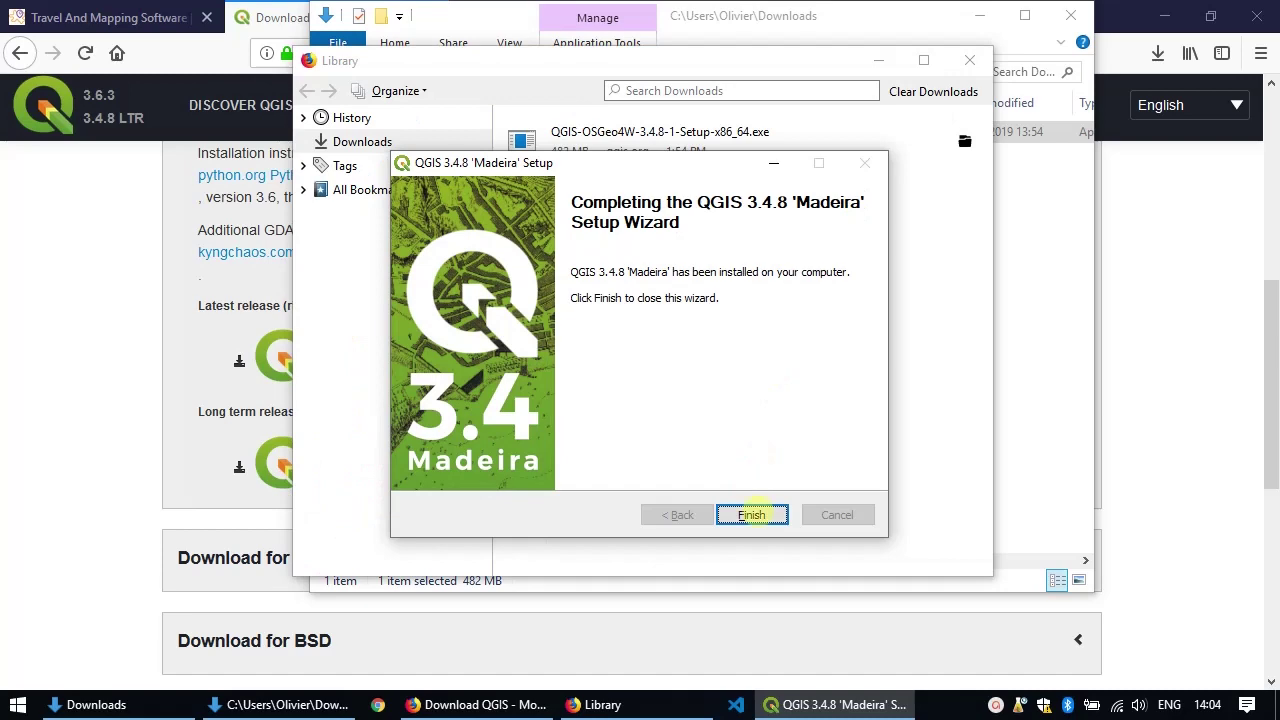
left_click(751, 514)
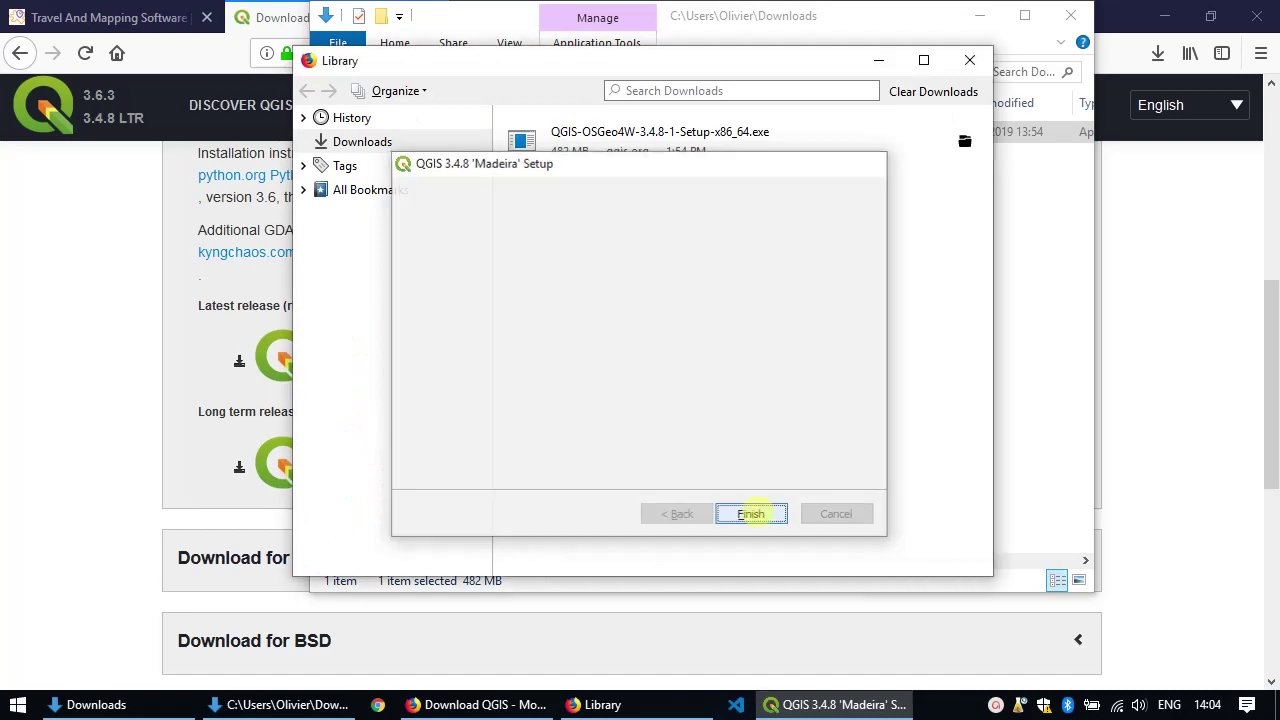
- Close the download windows and launch QGIS Desktop 3.4.8 from the Start menu search
left_click(967, 60)
left_click(1070, 15)
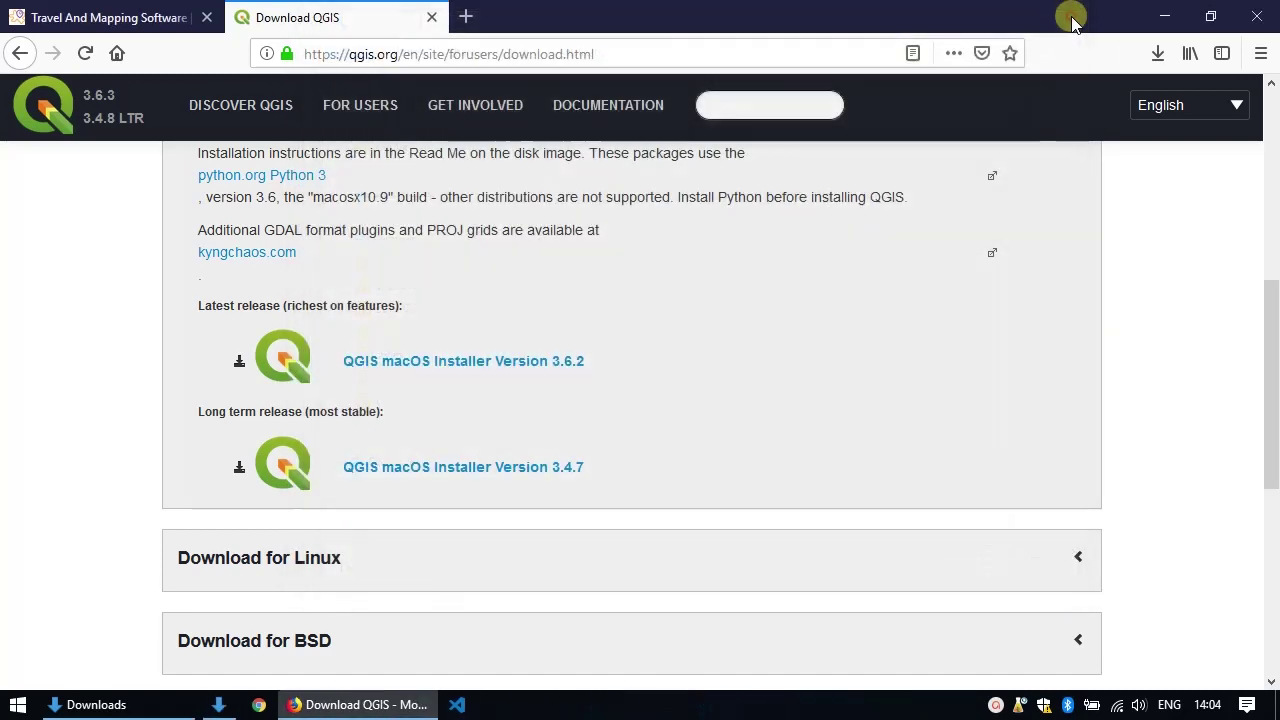
left_click(20, 703)
type("qgis")
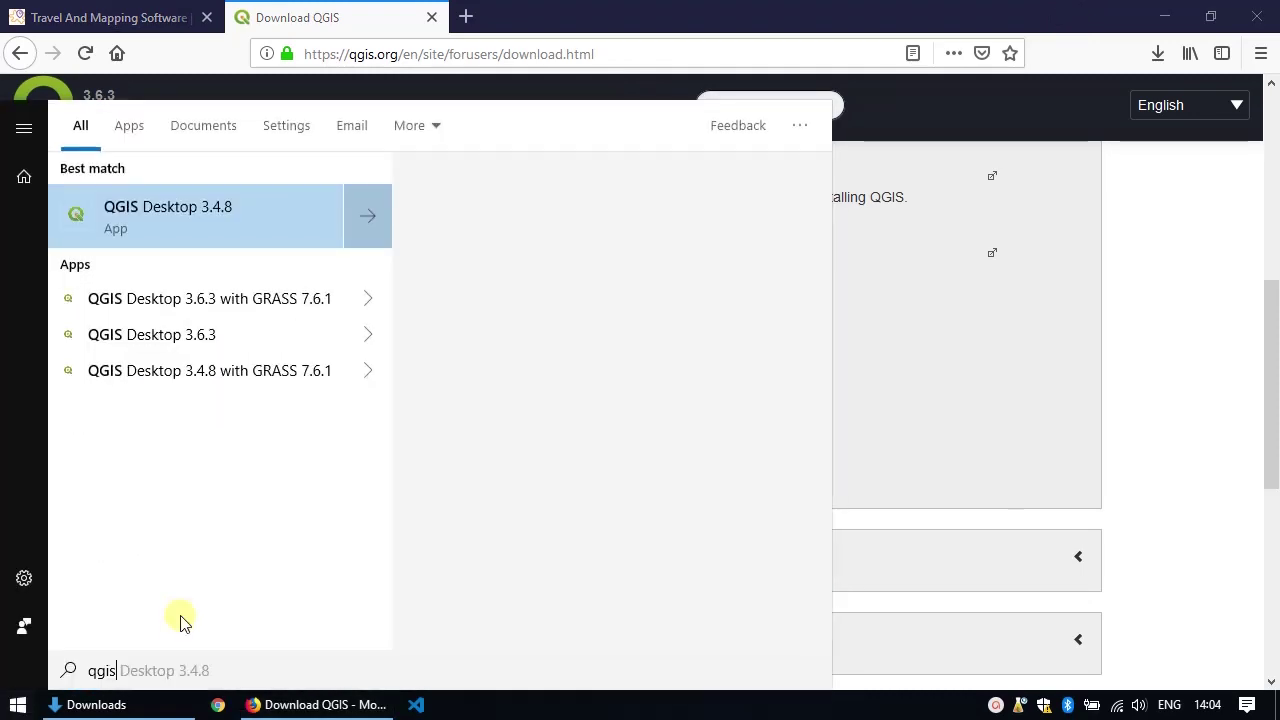
left_click(197, 214)
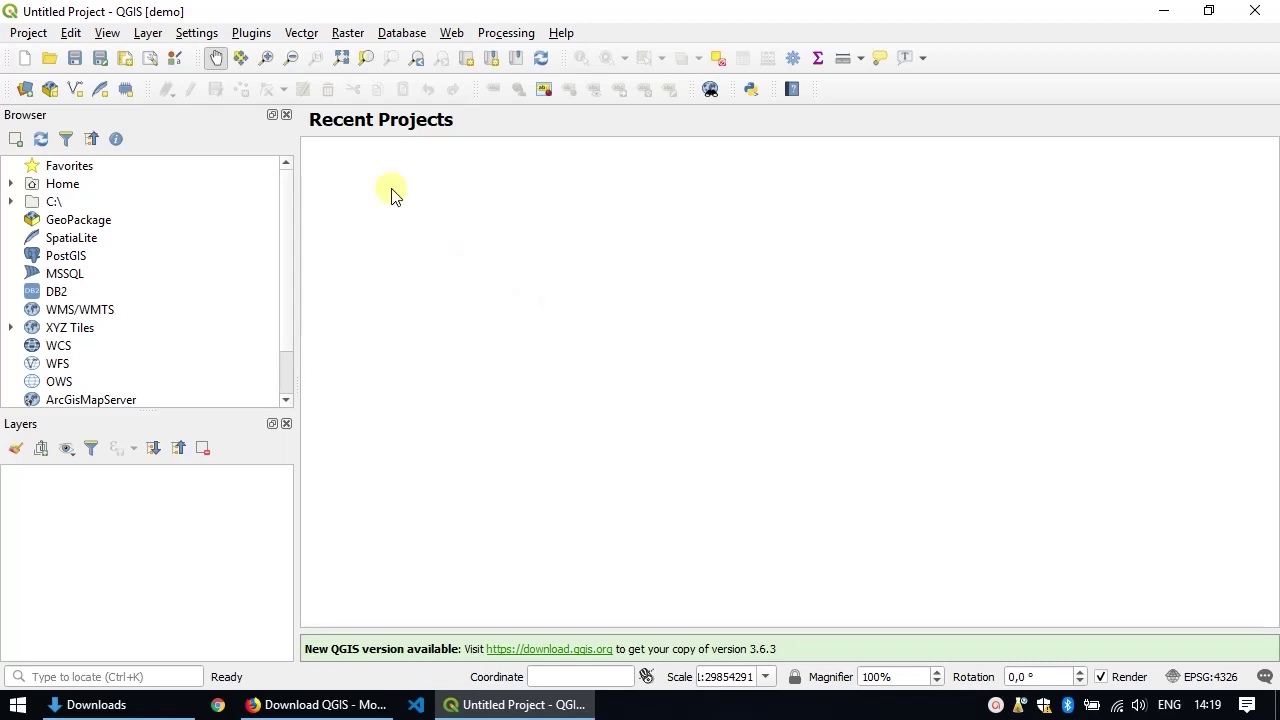
- Search 'travel' in the Plugin Manager and install the Travel Time Platform Plugin
left_click(251, 35)
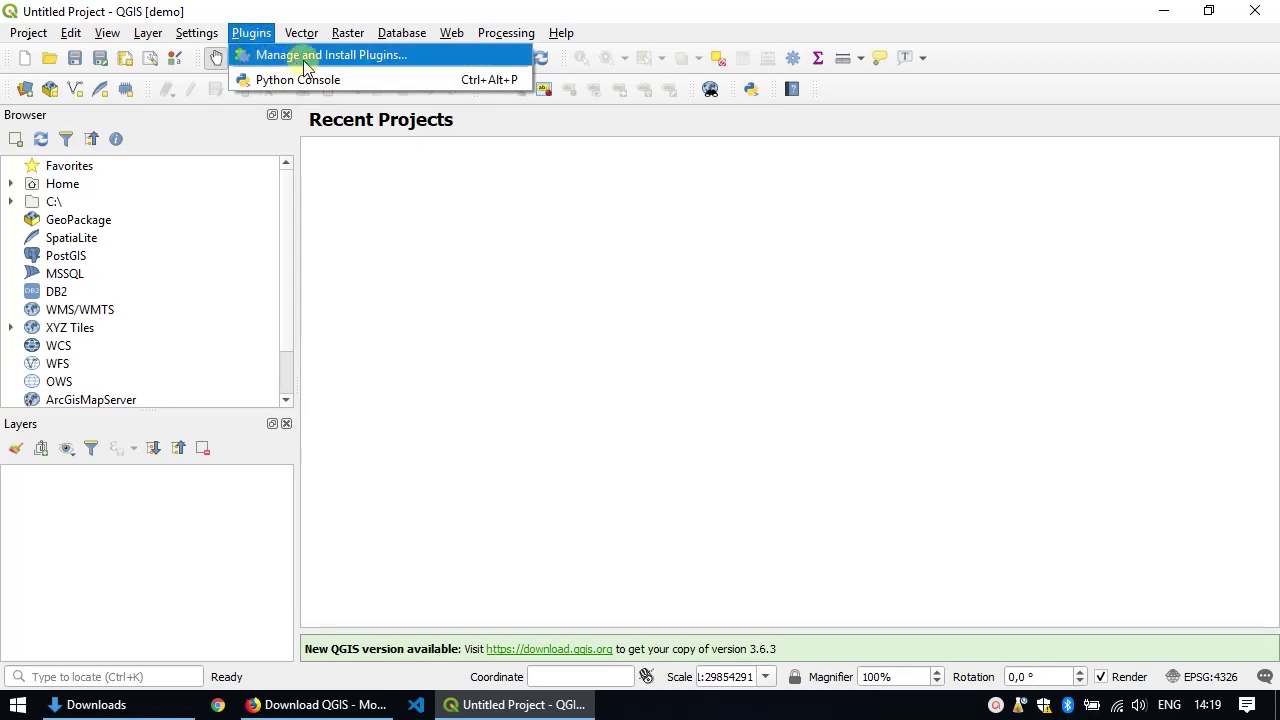
left_click(391, 58)
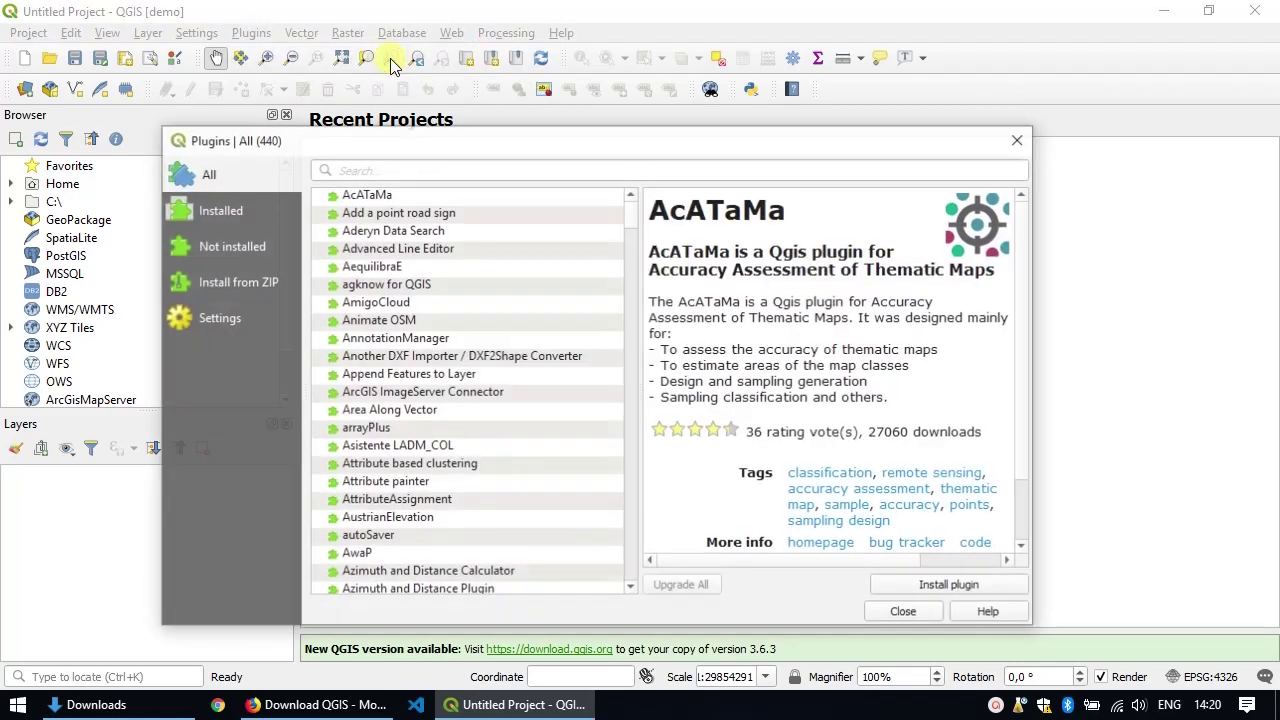
left_click_drag(447, 138, 467, 127)
left_click(449, 157)
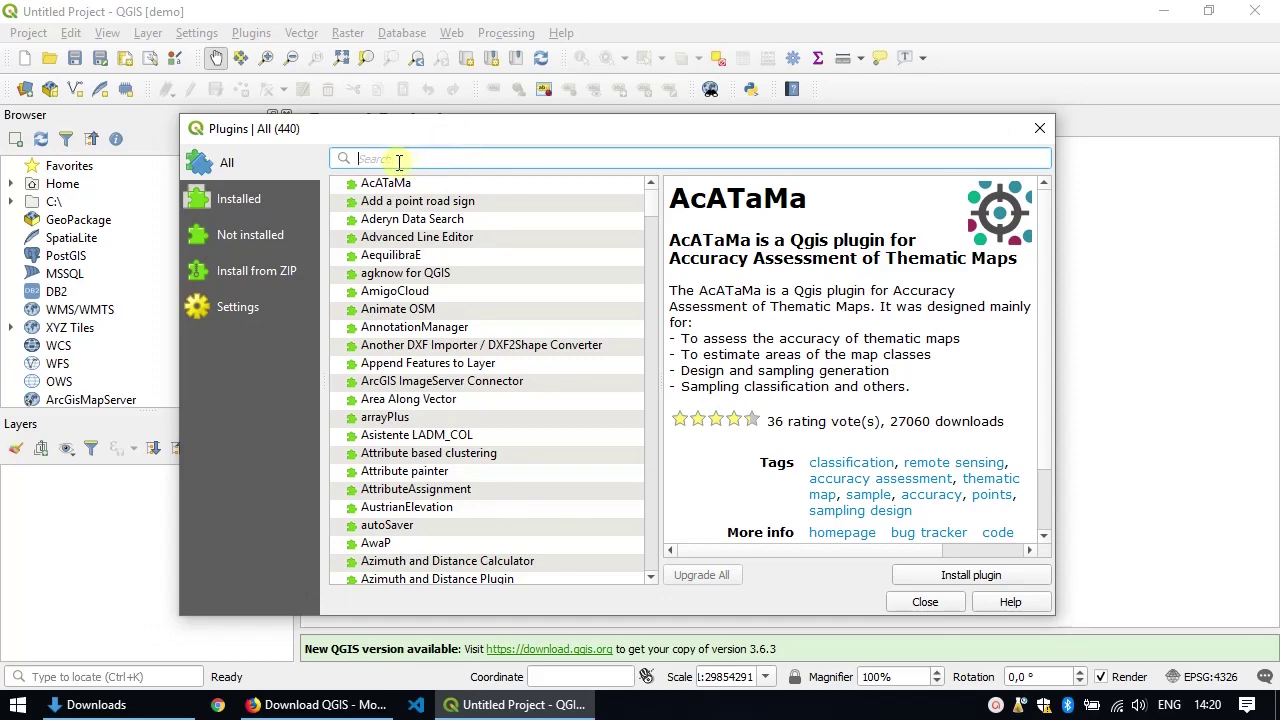
type("travel")
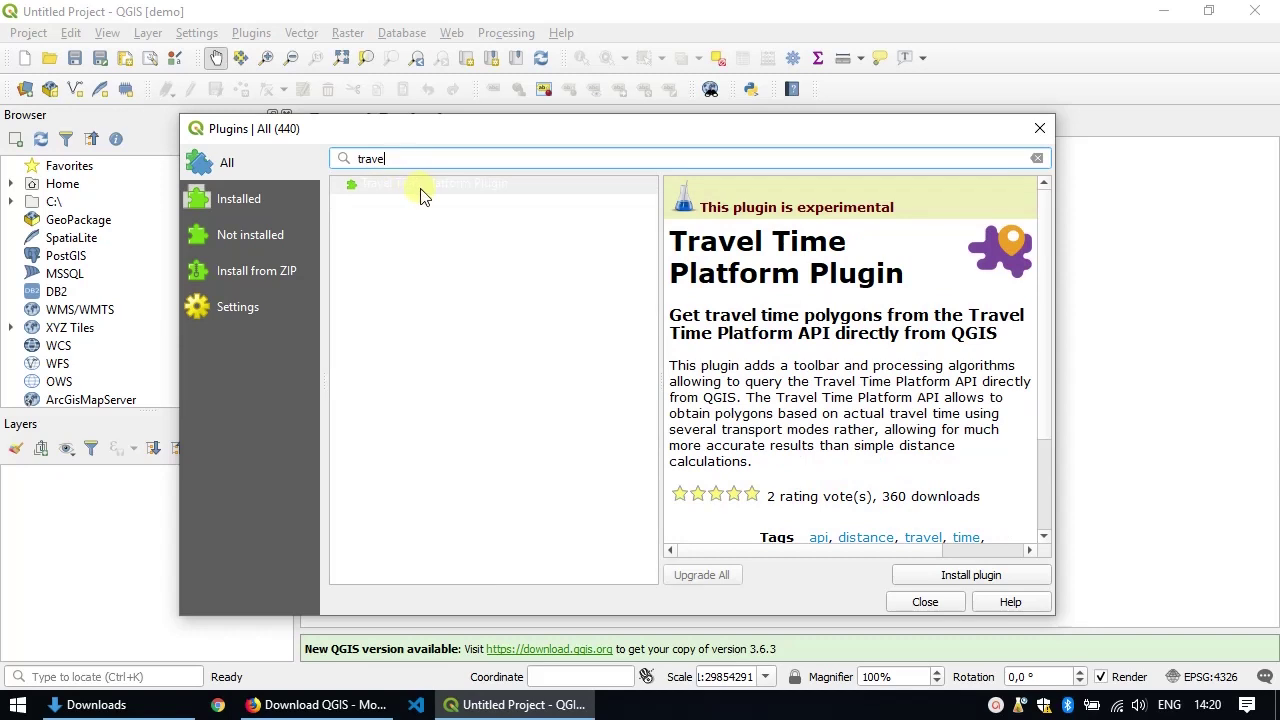
left_click(418, 186)
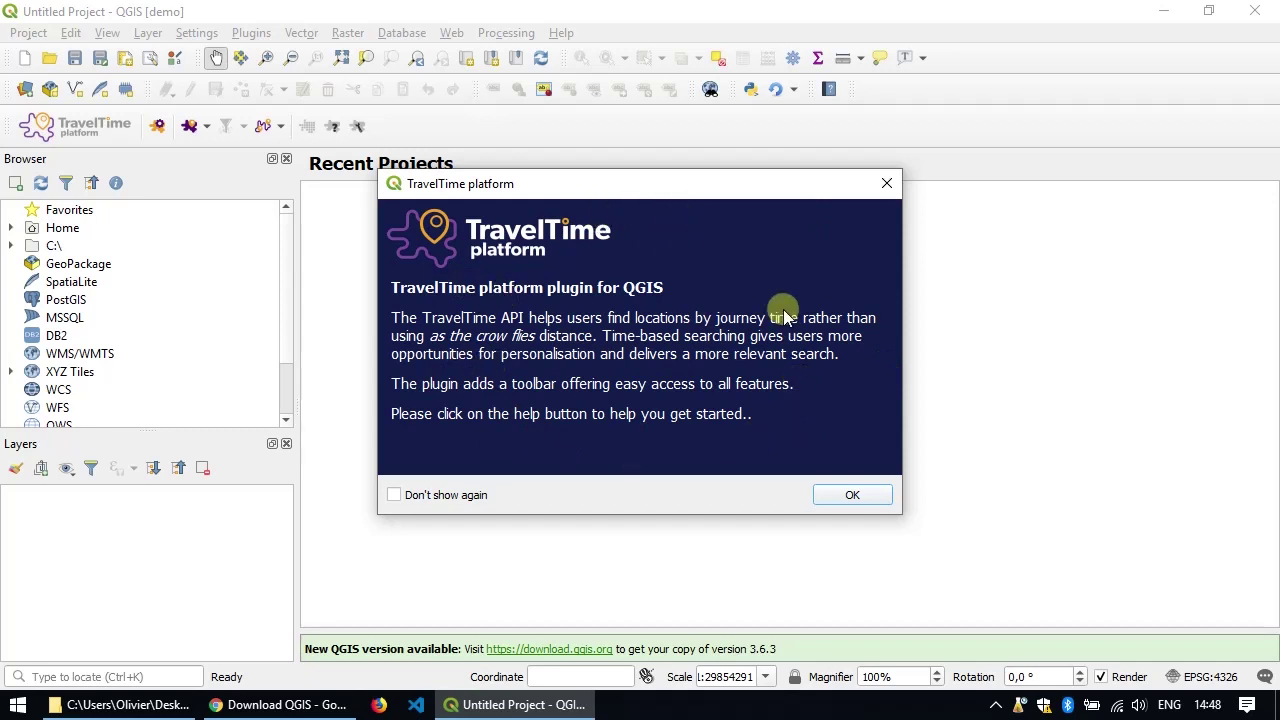
- Dismiss the TravelTime welcome message permanently and open the plugin's configuration
left_click(440, 496)
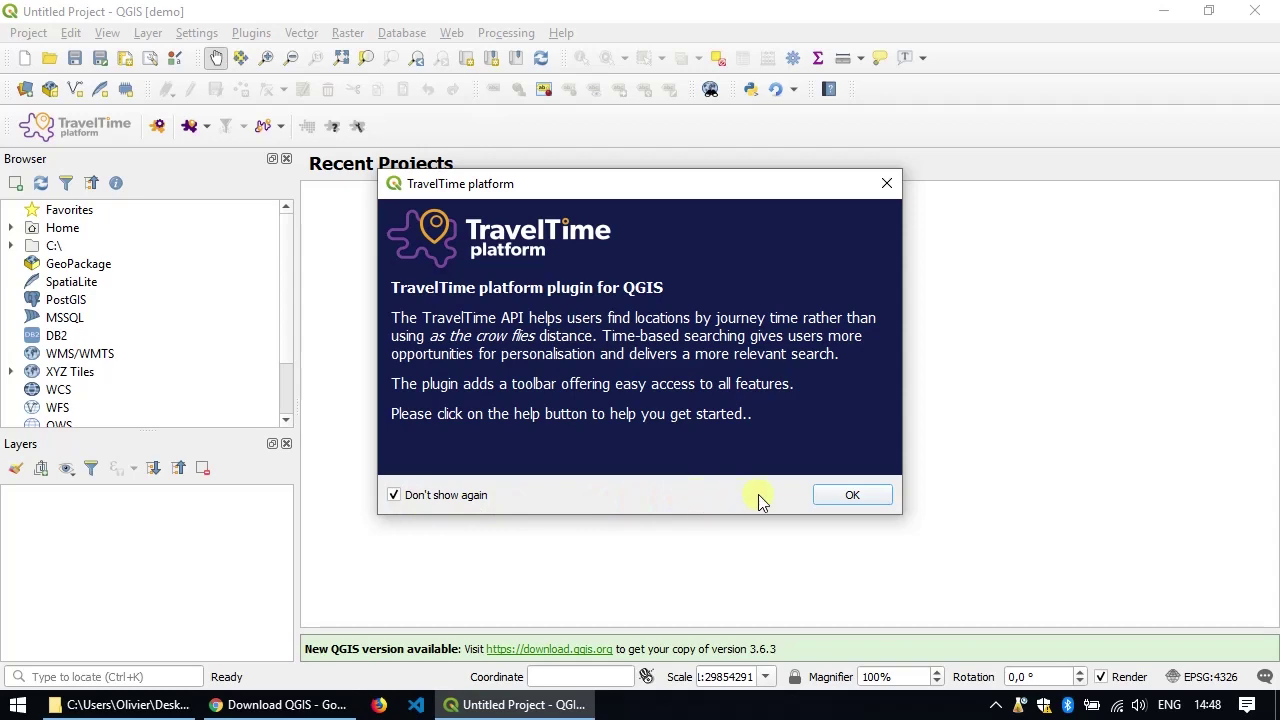
left_click(852, 497)
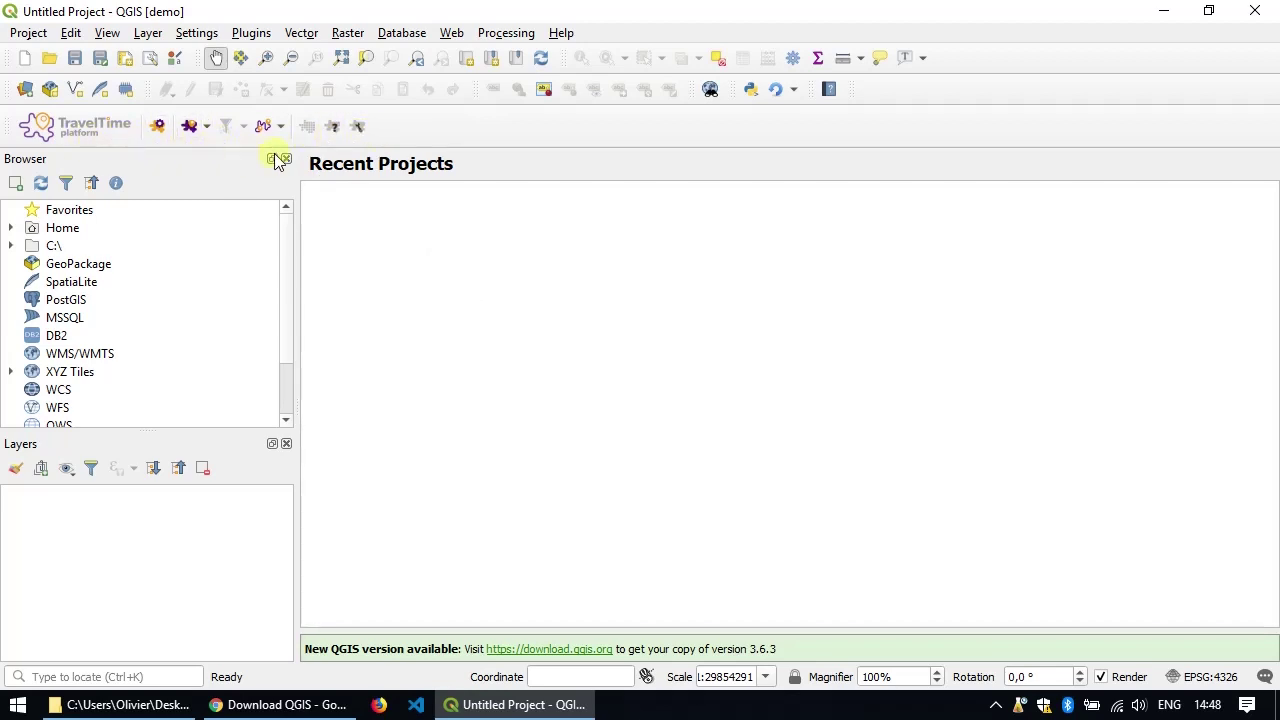
left_click(358, 127)
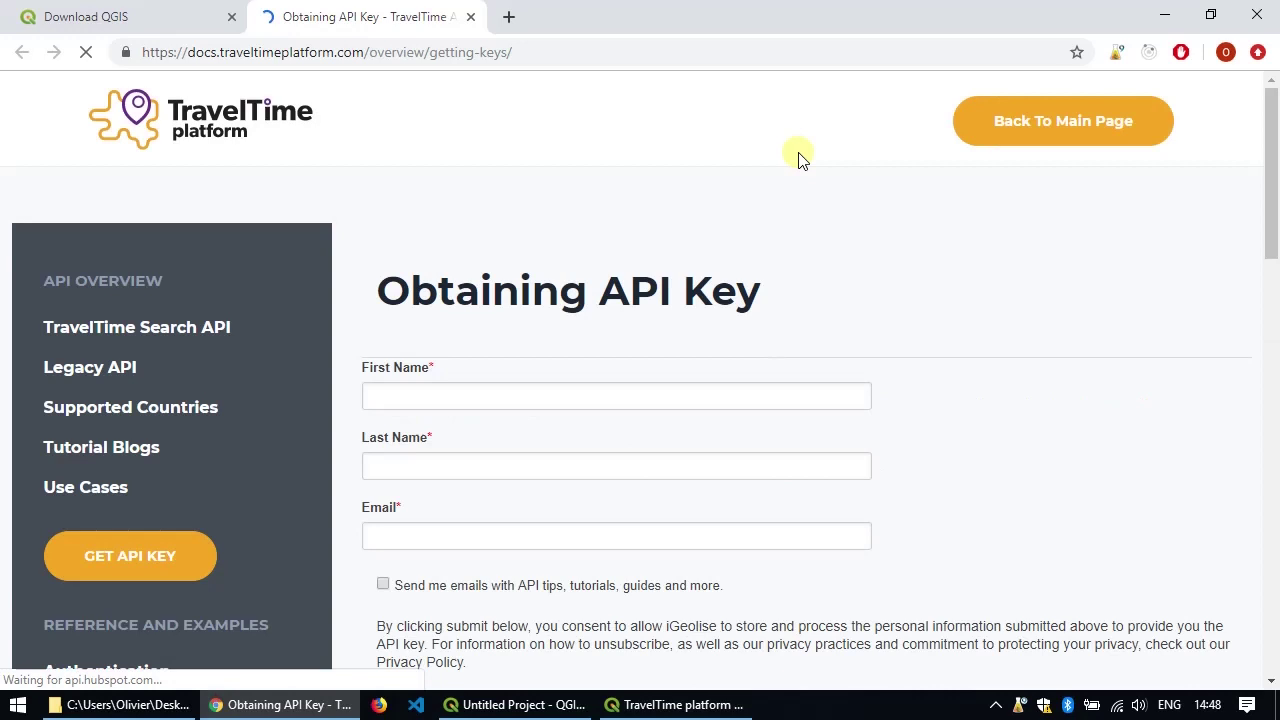
- Leave First Name and Last Name blank on the API key form, flagging them required
scroll(739, 270, "down", 1)
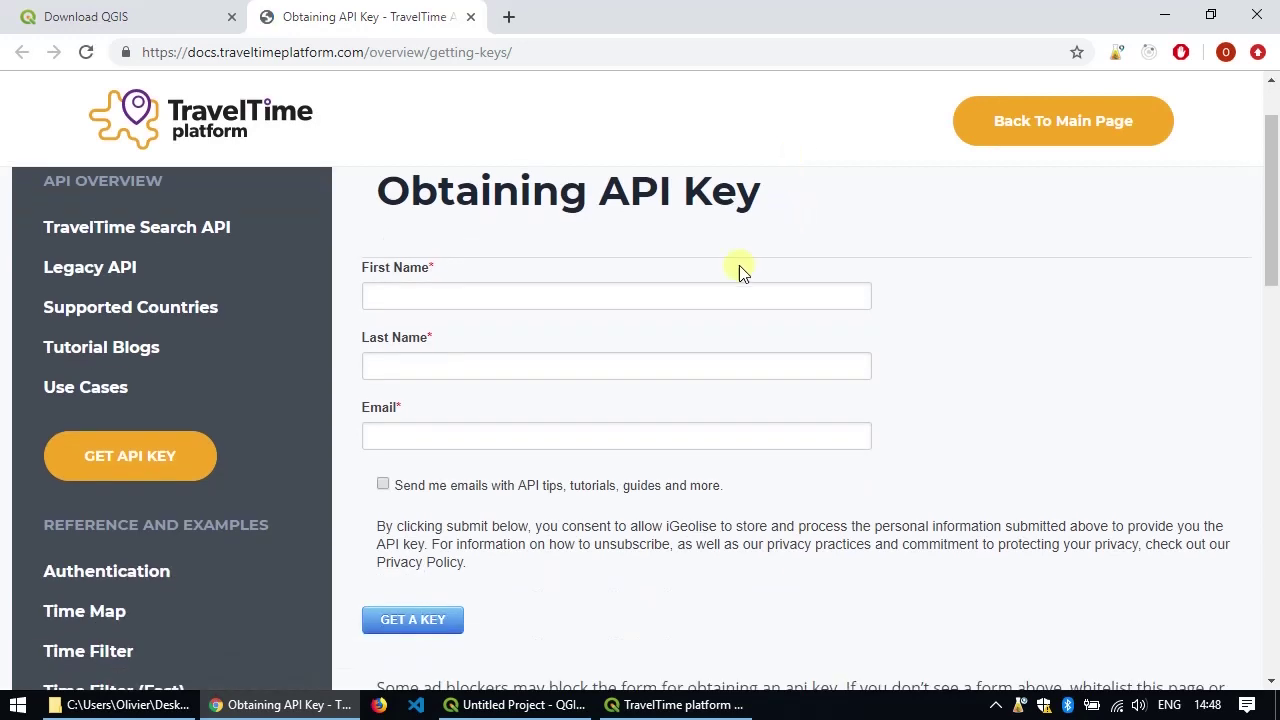
left_click(636, 288)
left_click(614, 362)
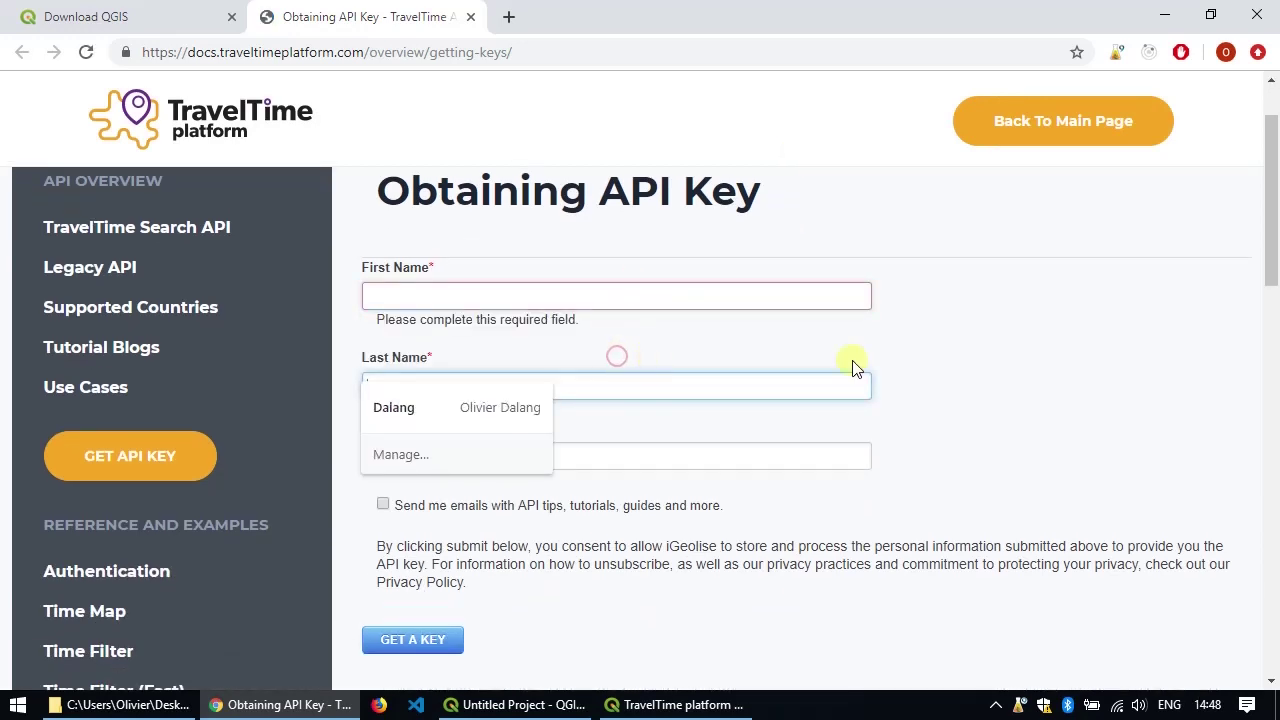
left_click(921, 361)
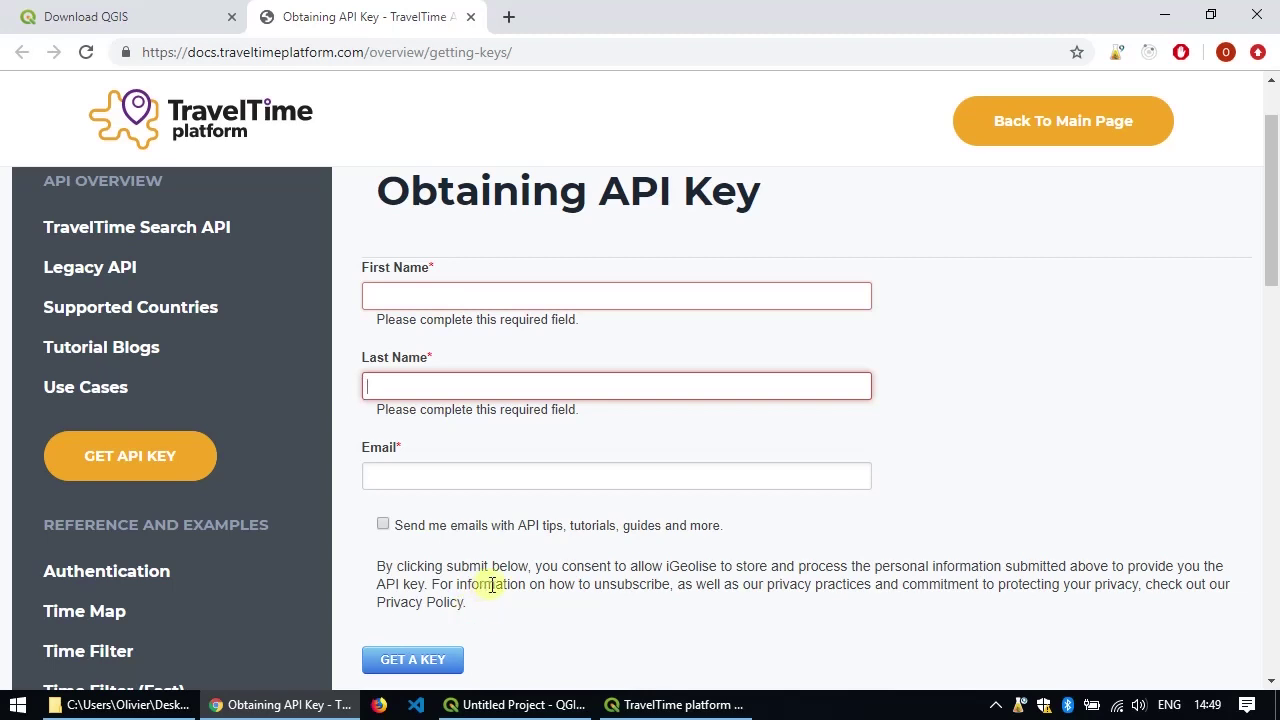
- Confirm the TravelTime configuration dialog with App ID and API Key left blank
left_click(607, 708)
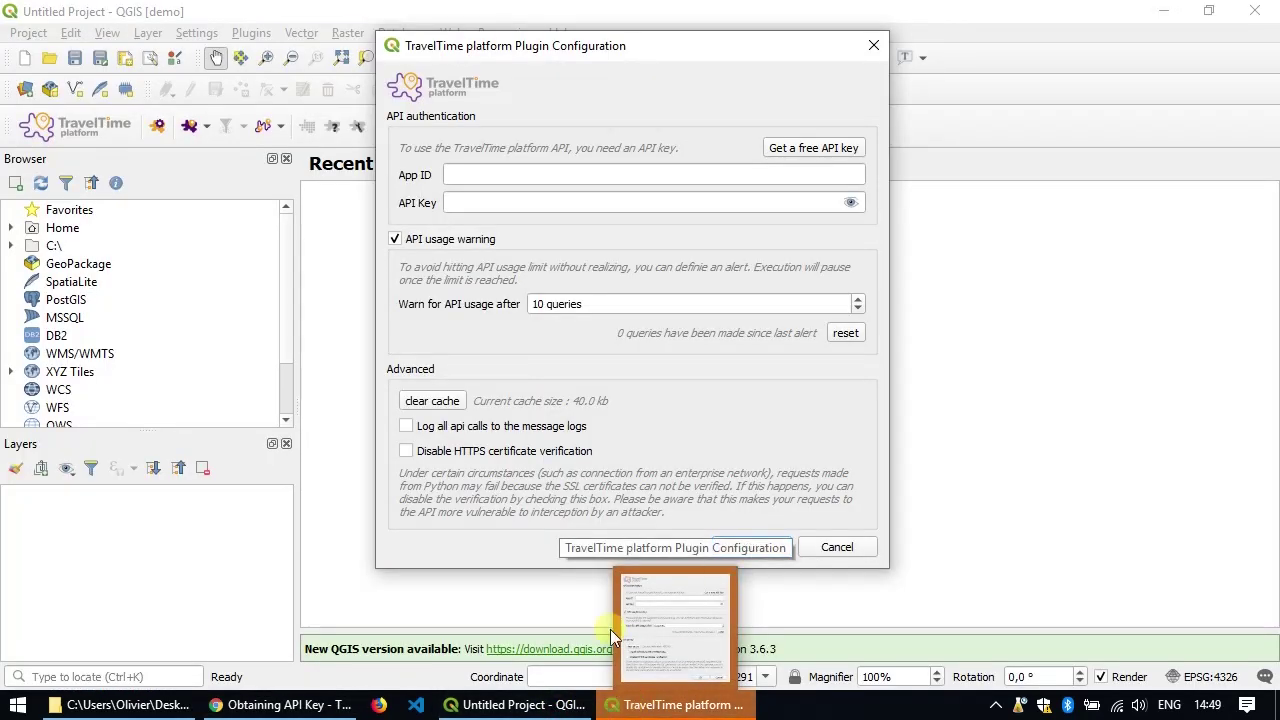
left_click(505, 175)
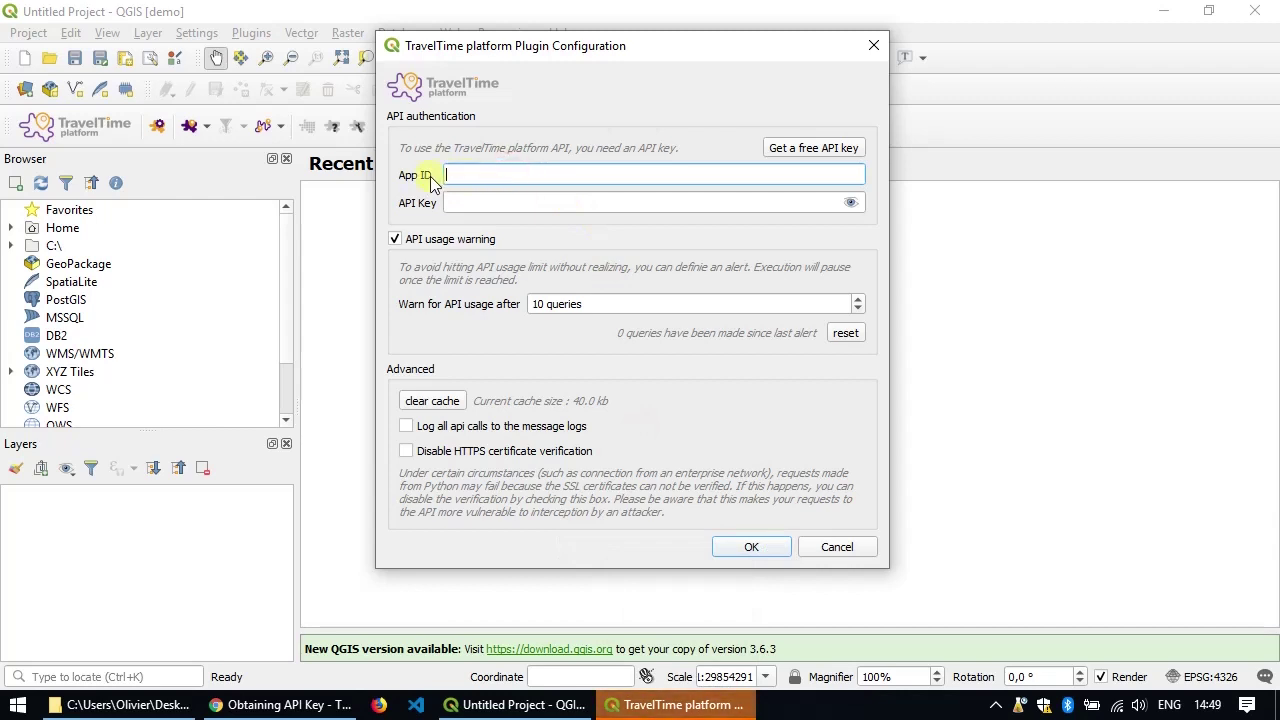
left_click(455, 205)
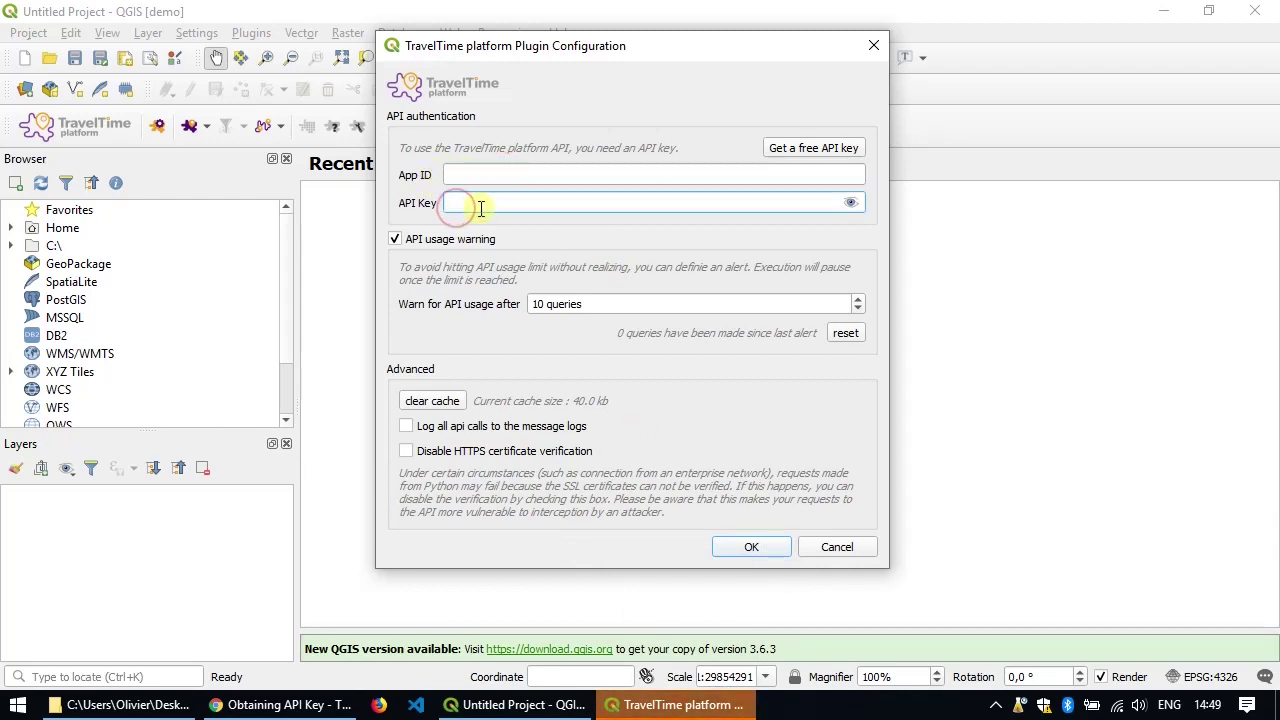
left_click(762, 550)
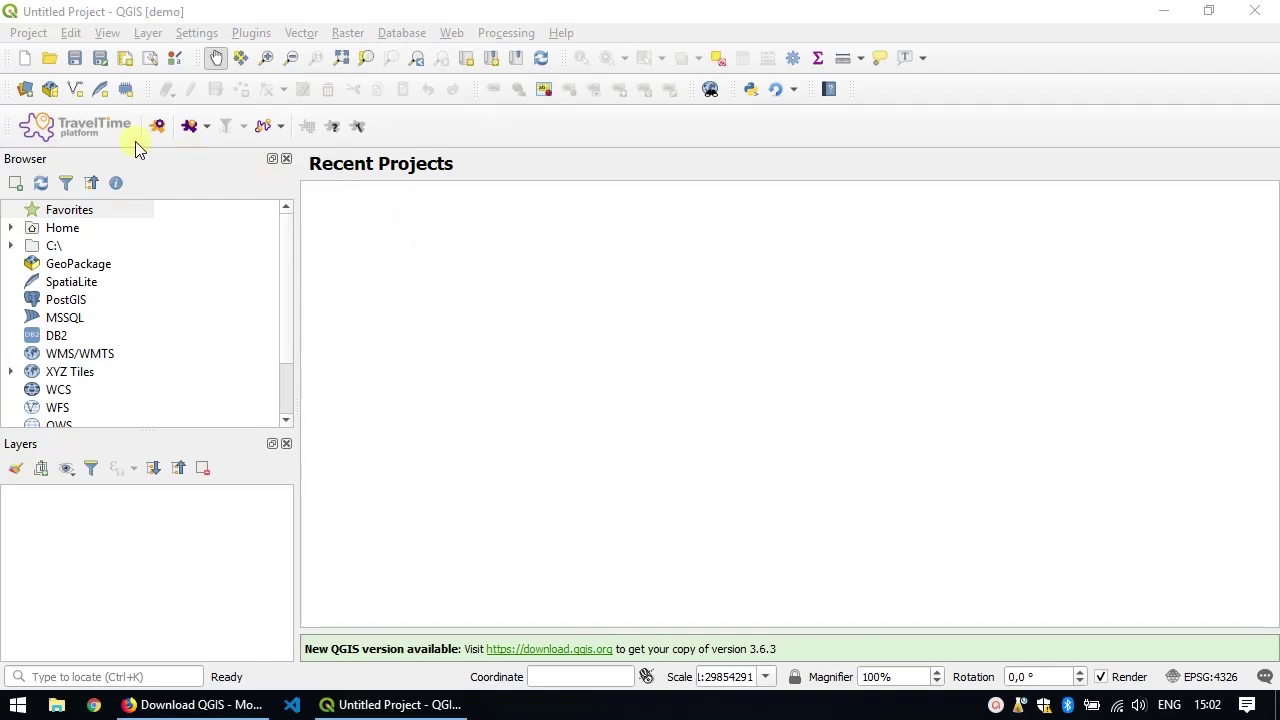
left_click(288, 37)
mouse_move(264, 38)
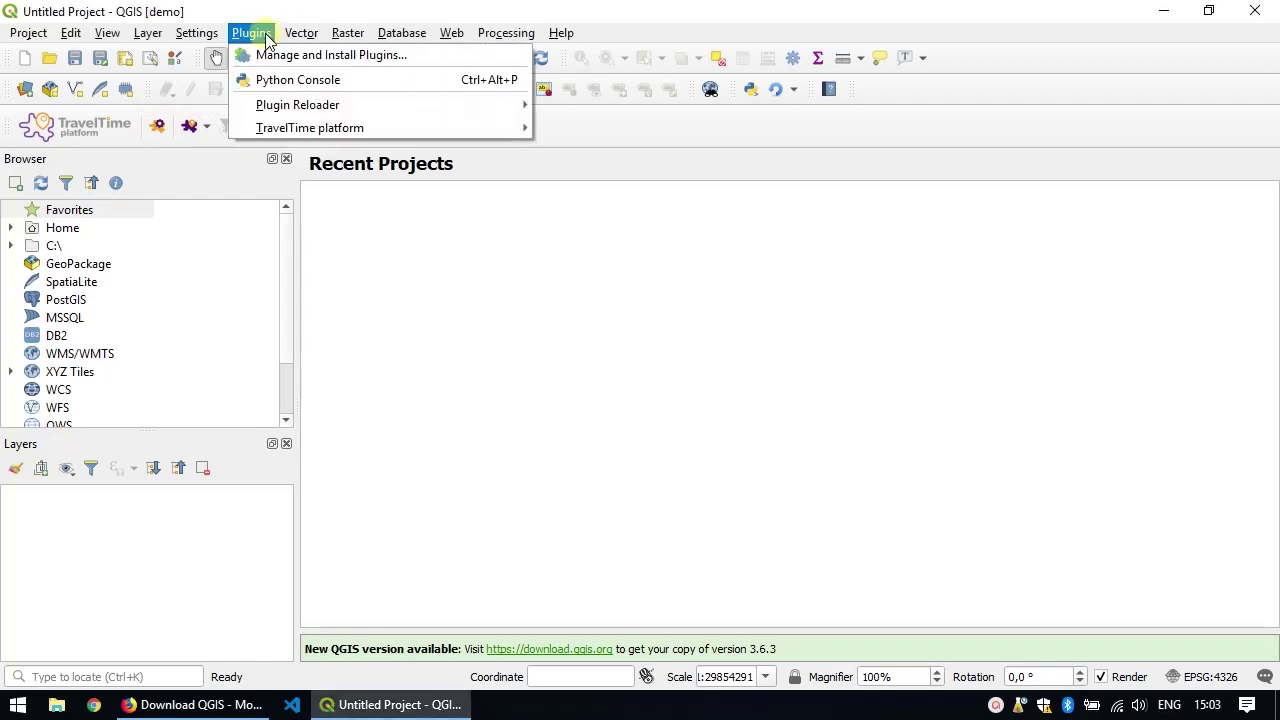
mouse_move(278, 132)
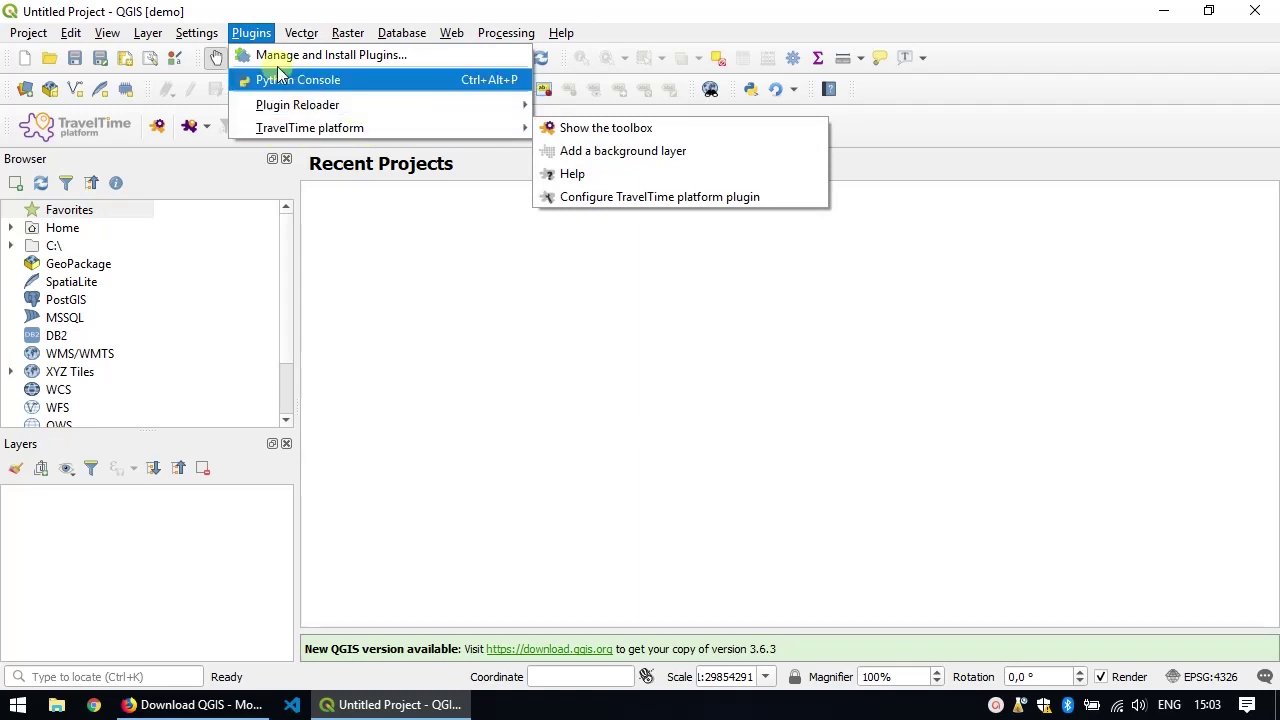
left_click(247, 33)
left_click(245, 33)
left_click(247, 33)
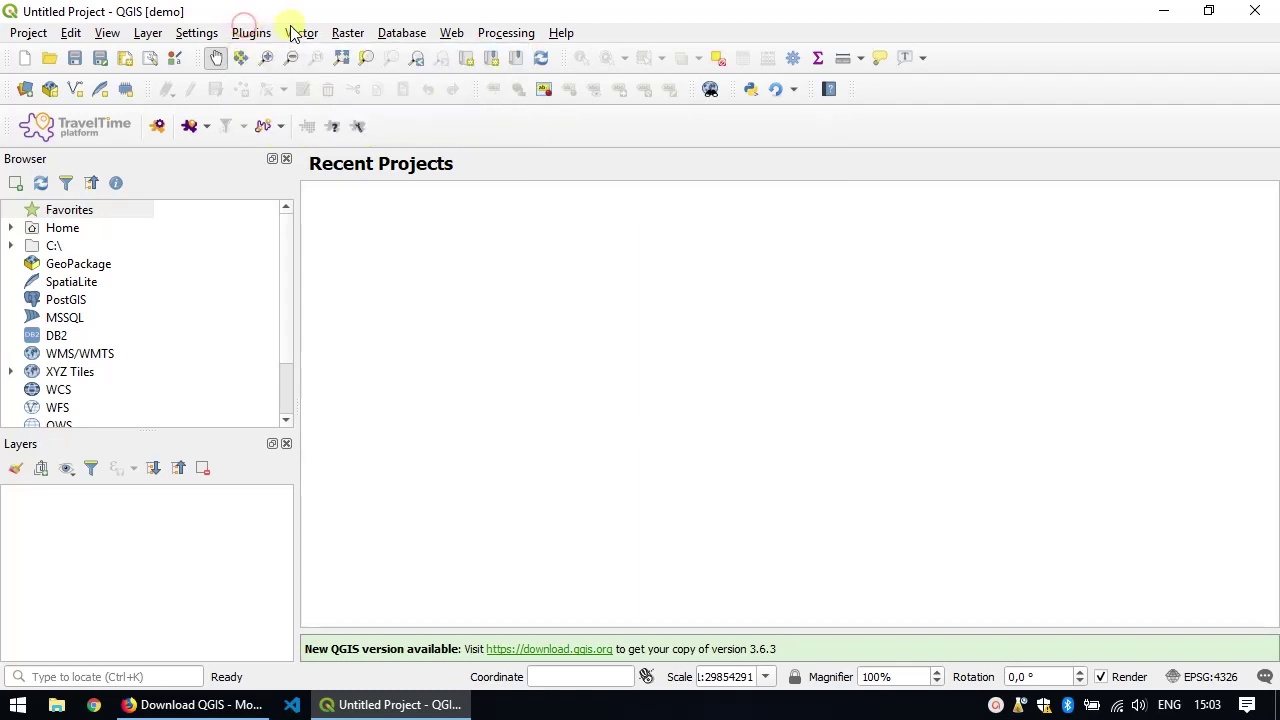
- Filter the Processing Toolbox to TravelTime and highlight Time Map, Time Filter and Routes
left_click(793, 59)
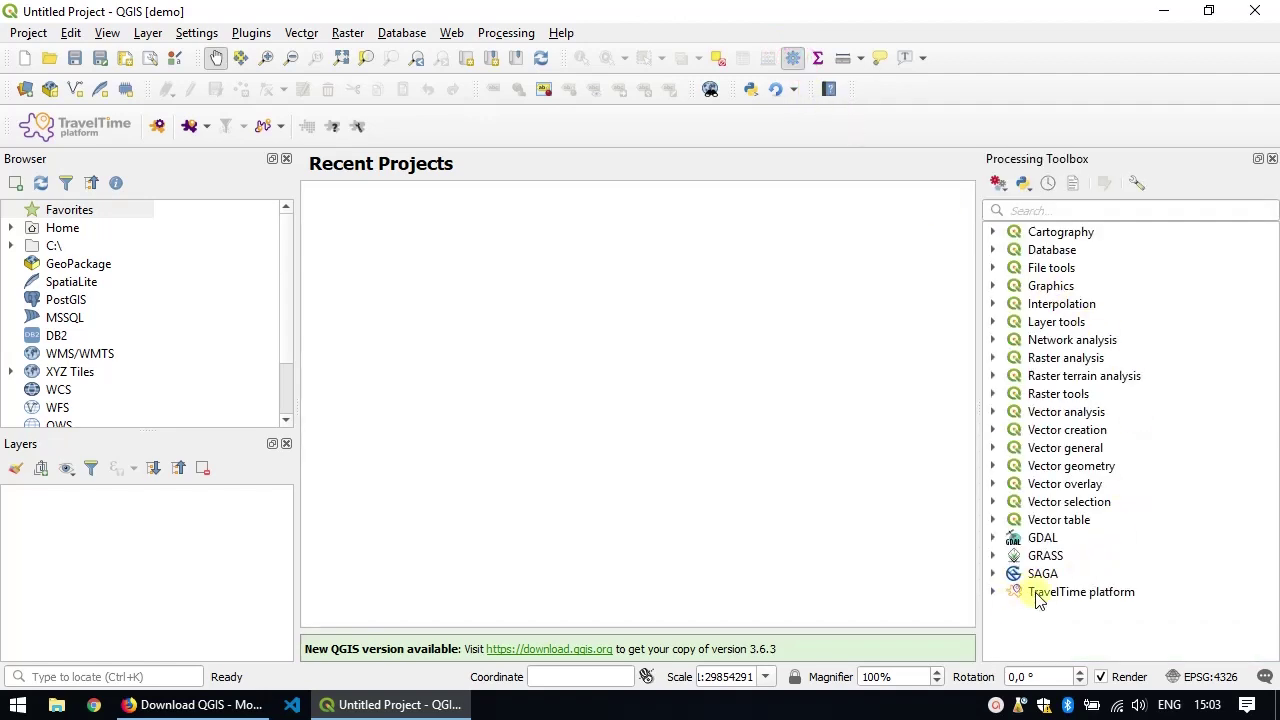
left_click(155, 133)
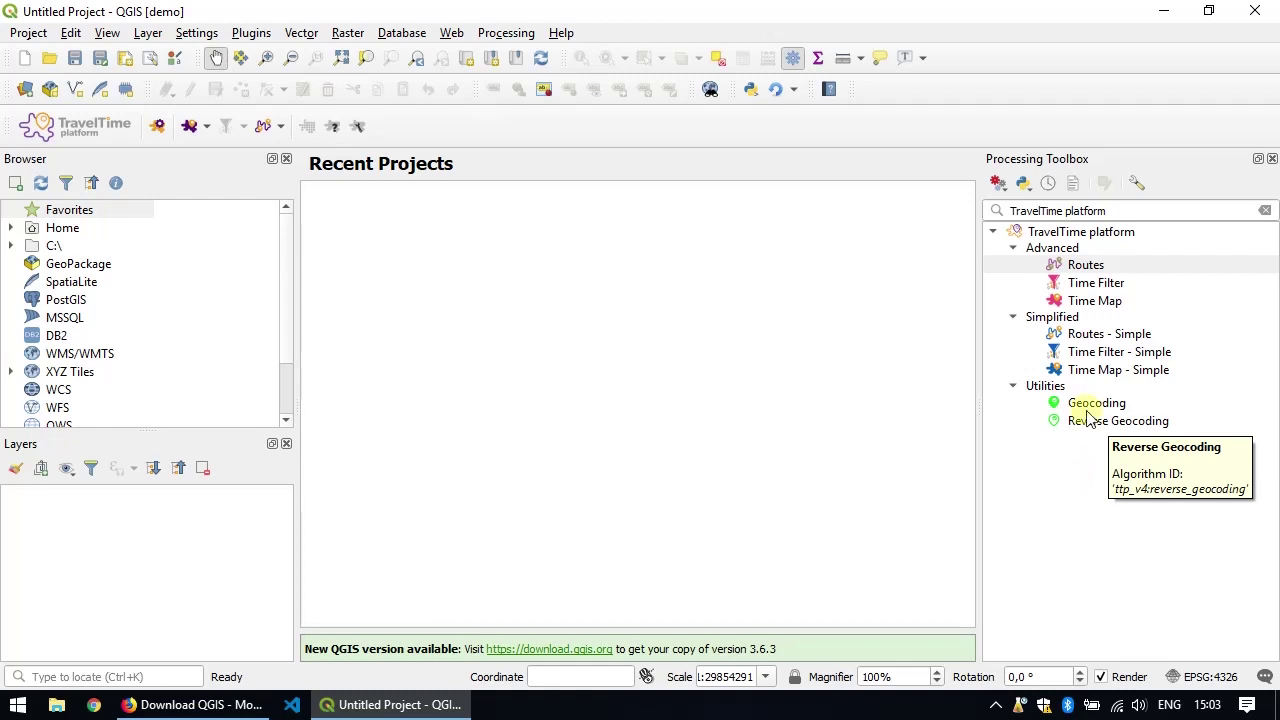
left_click(1097, 301)
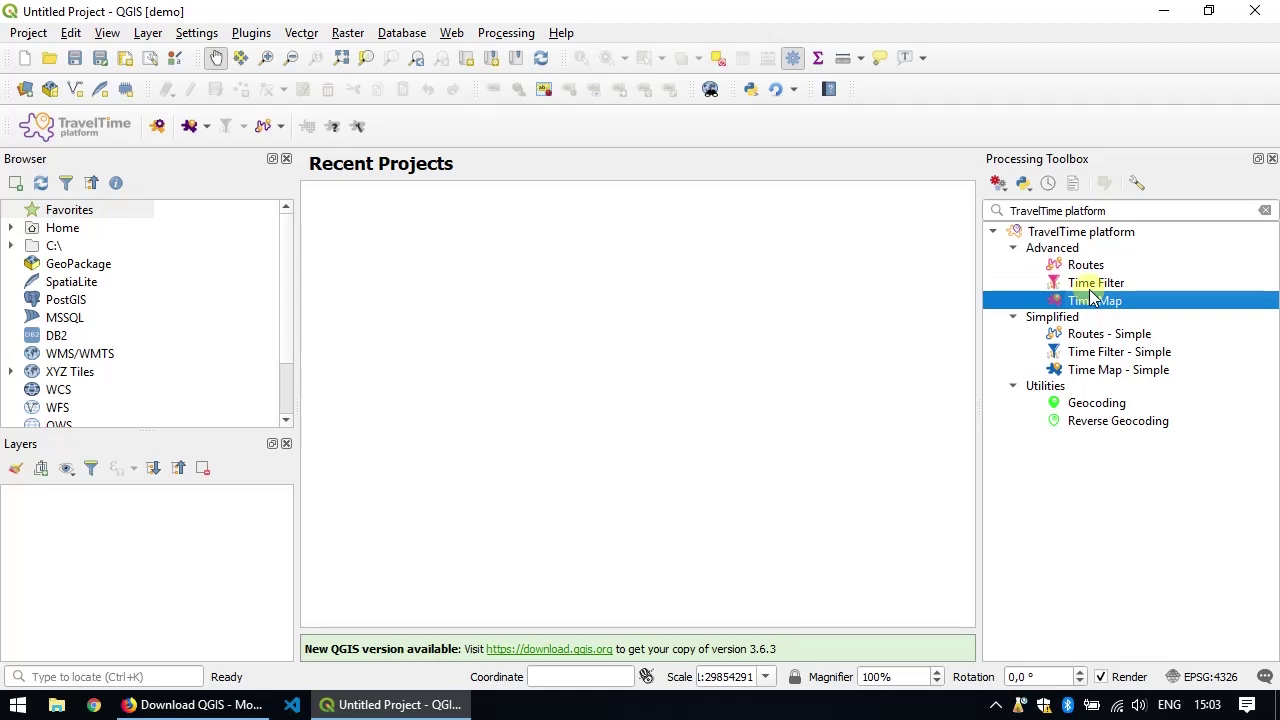
left_click(1090, 284)
left_click(1111, 267)
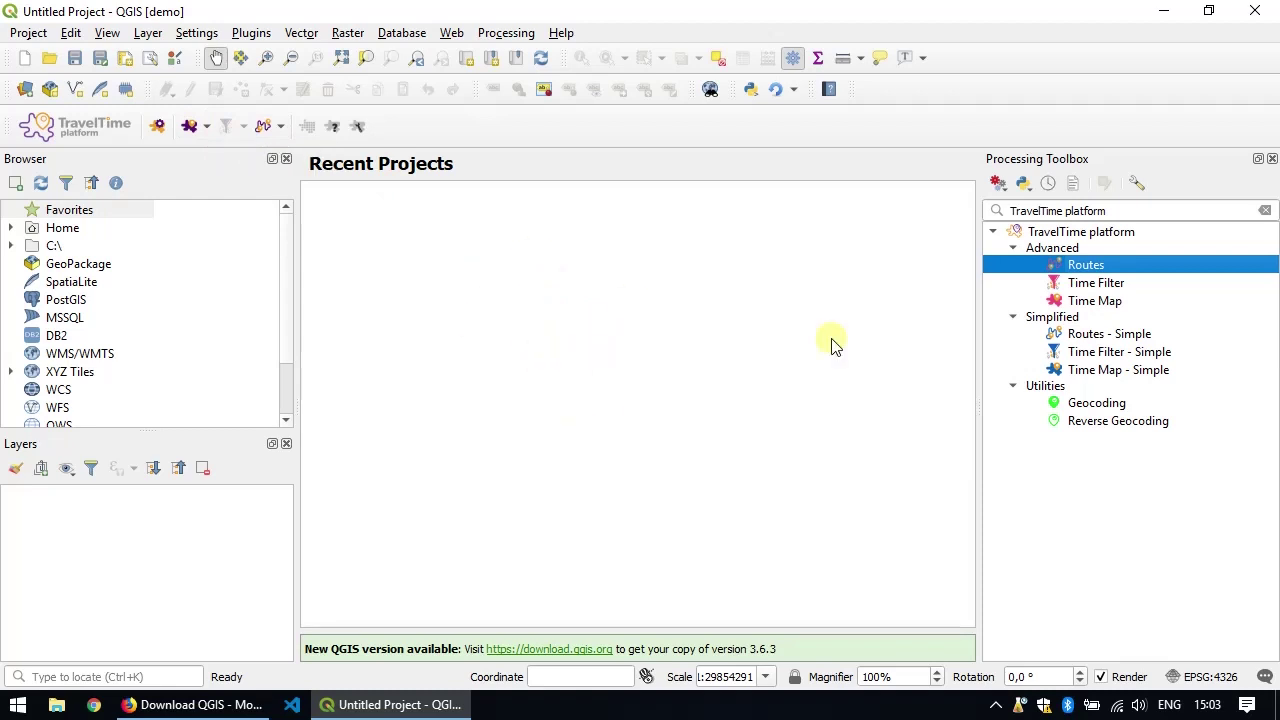
- Highlight Routes - Simple, Time Filter - Simple, Time Map, Geocoding and Reverse Geocoding
left_click(1110, 335)
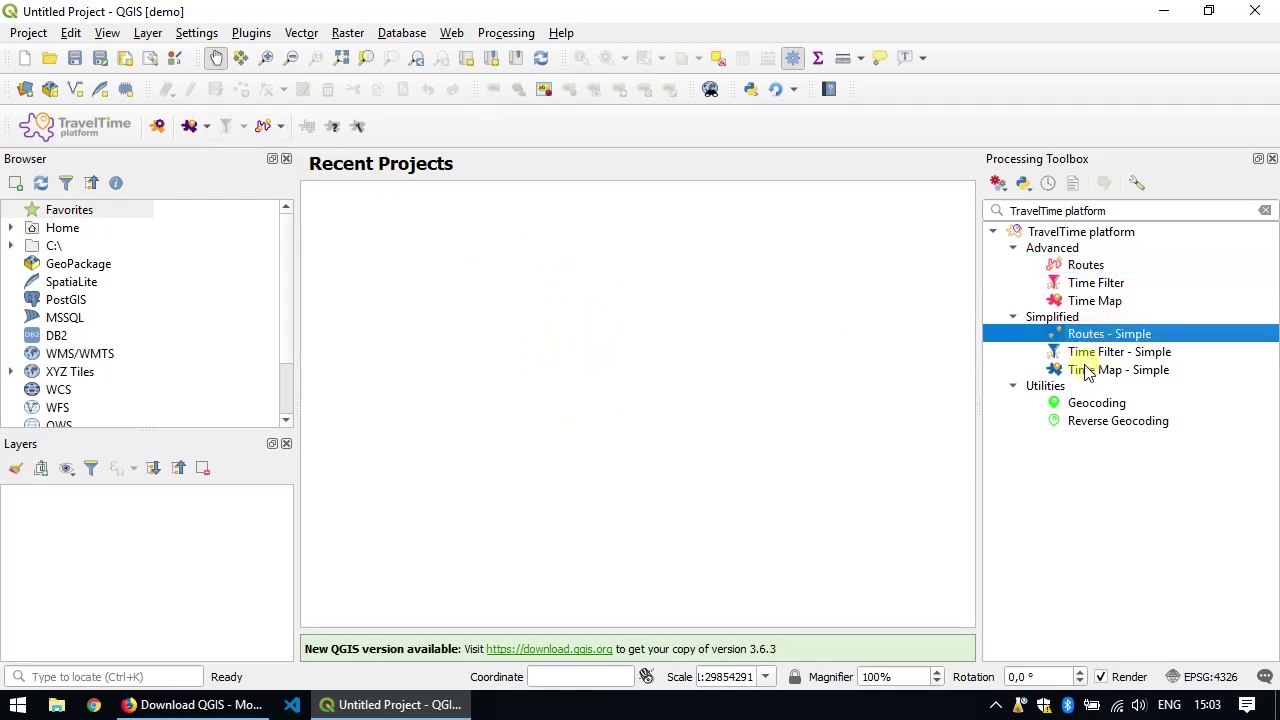
left_click(1090, 356)
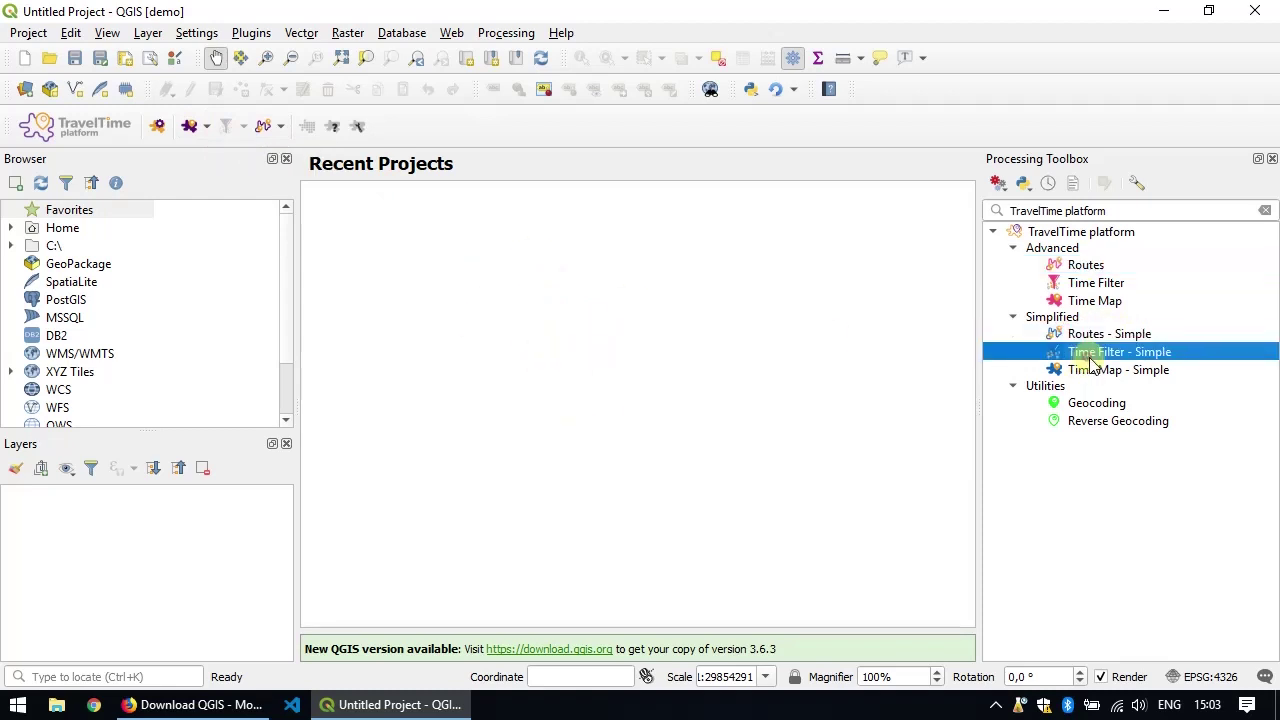
left_click(1082, 301)
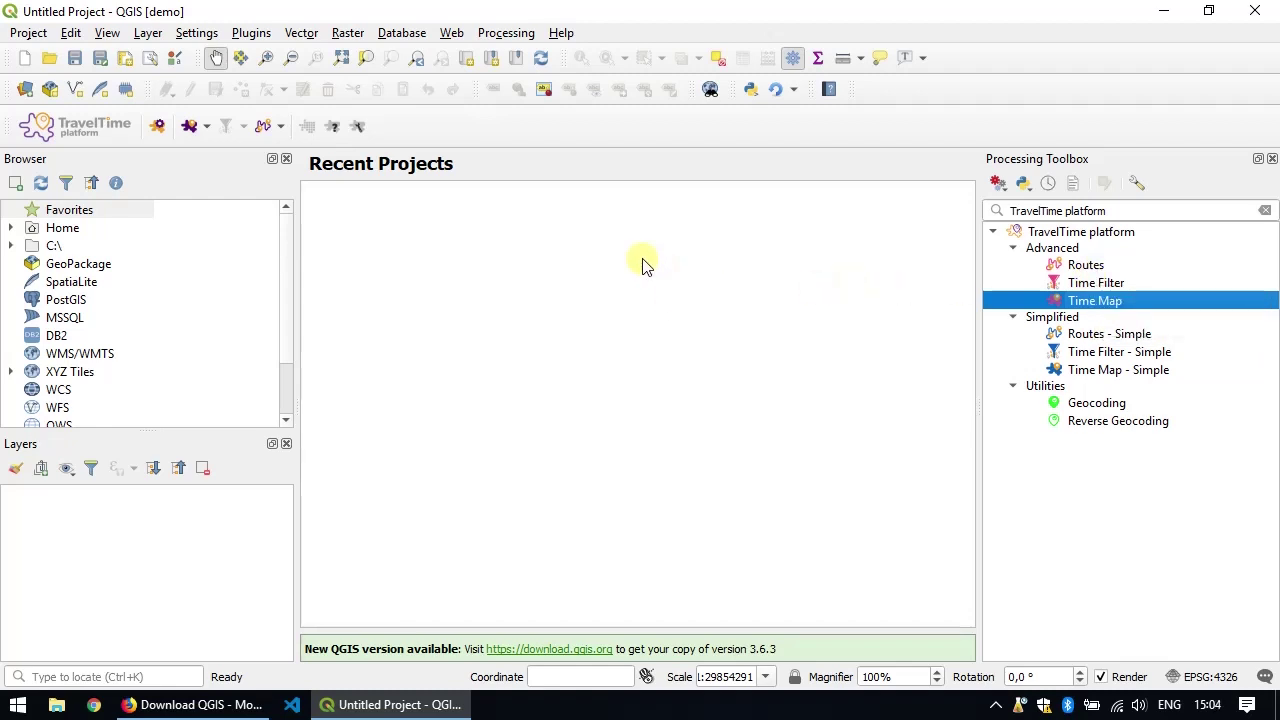
left_click(1095, 407)
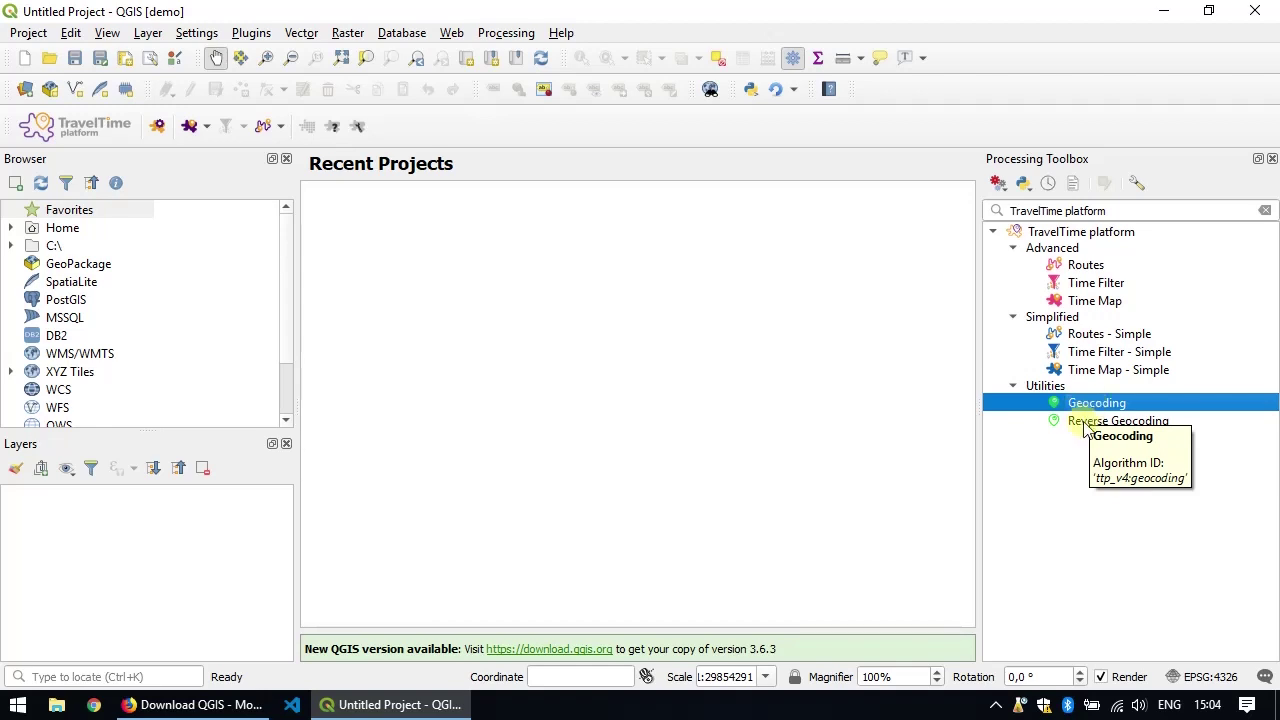
left_click(1086, 421)
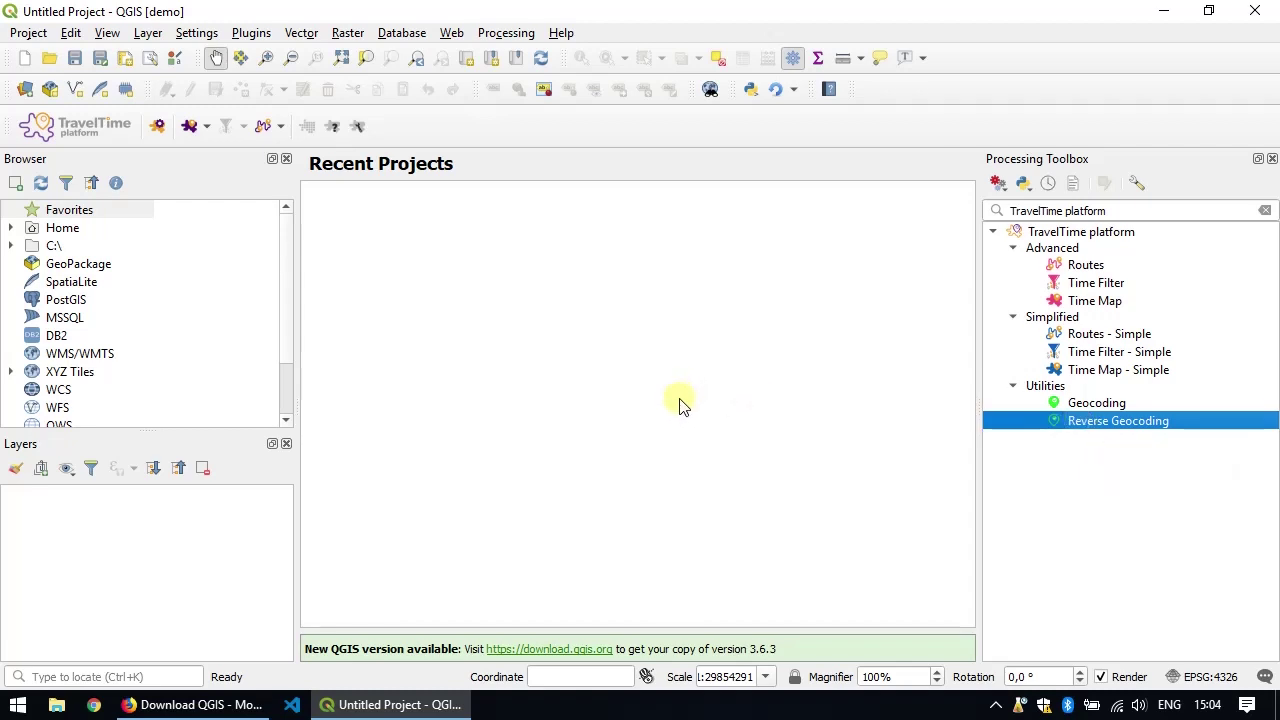
- Add the XYZ Tiles OpenStreetMap basemap from the Browser onto the map canvas
left_click(306, 128)
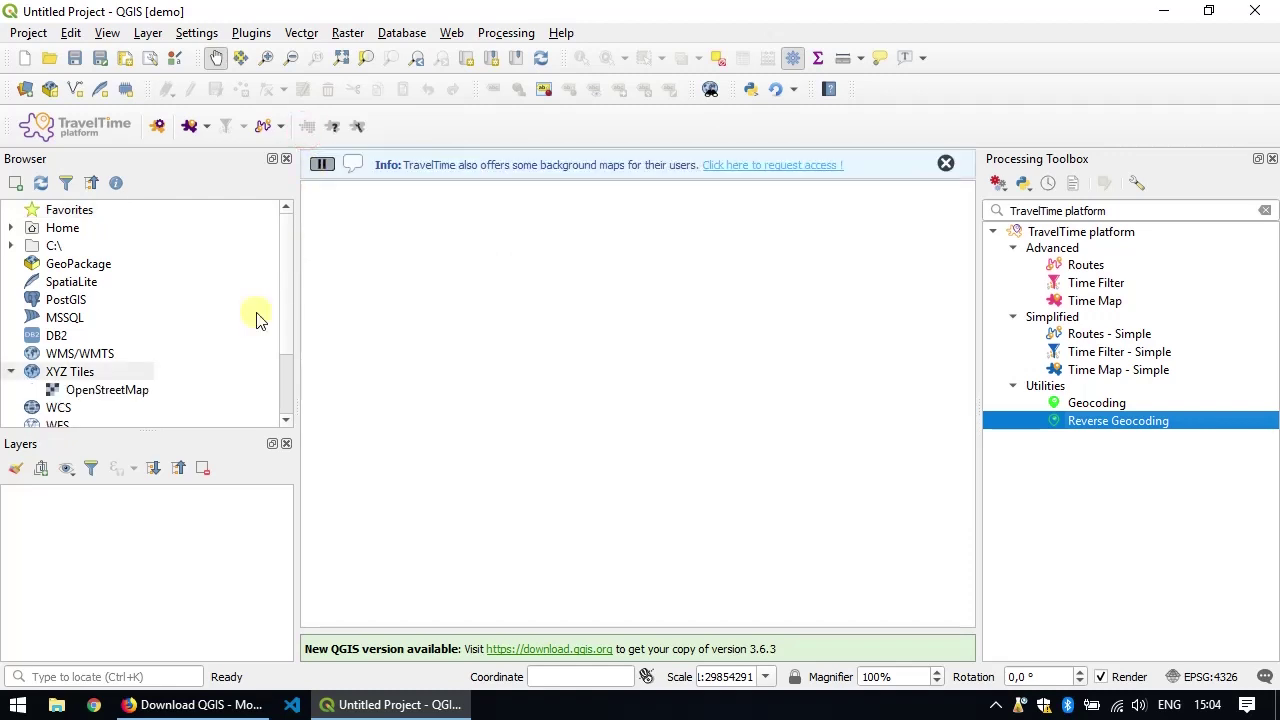
left_click(82, 388)
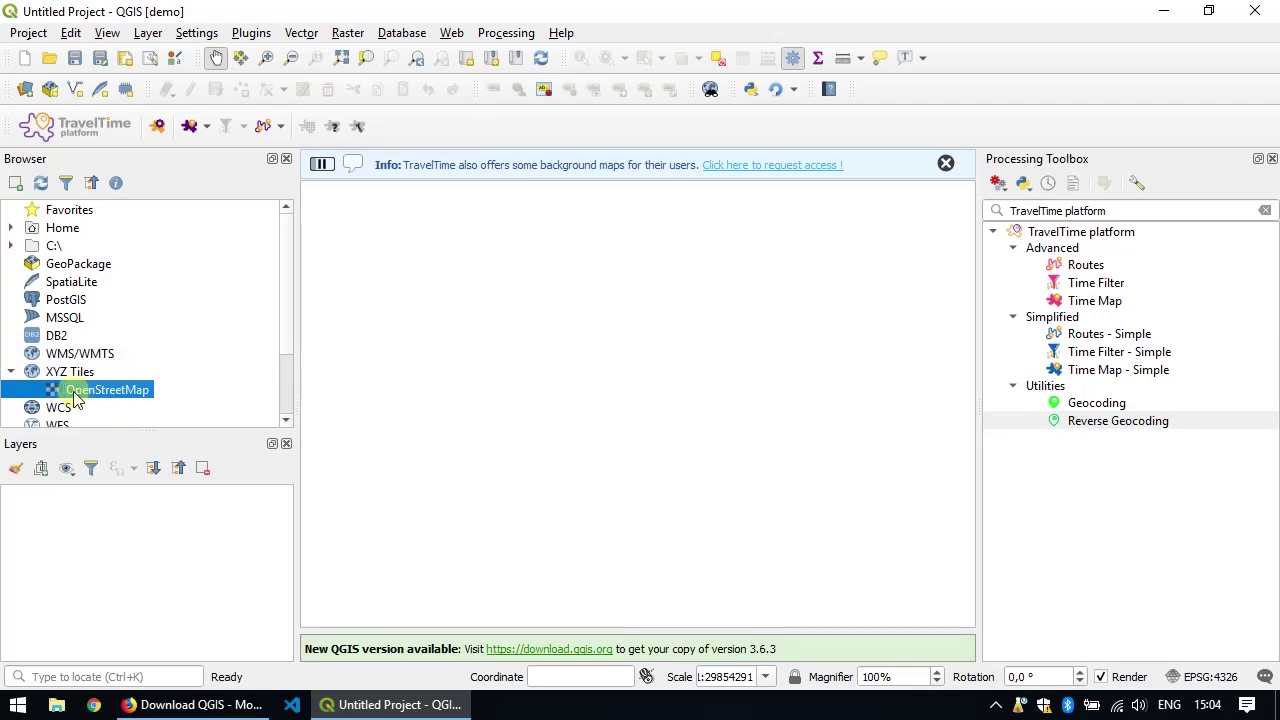
left_click_drag(92, 398, 451, 363)
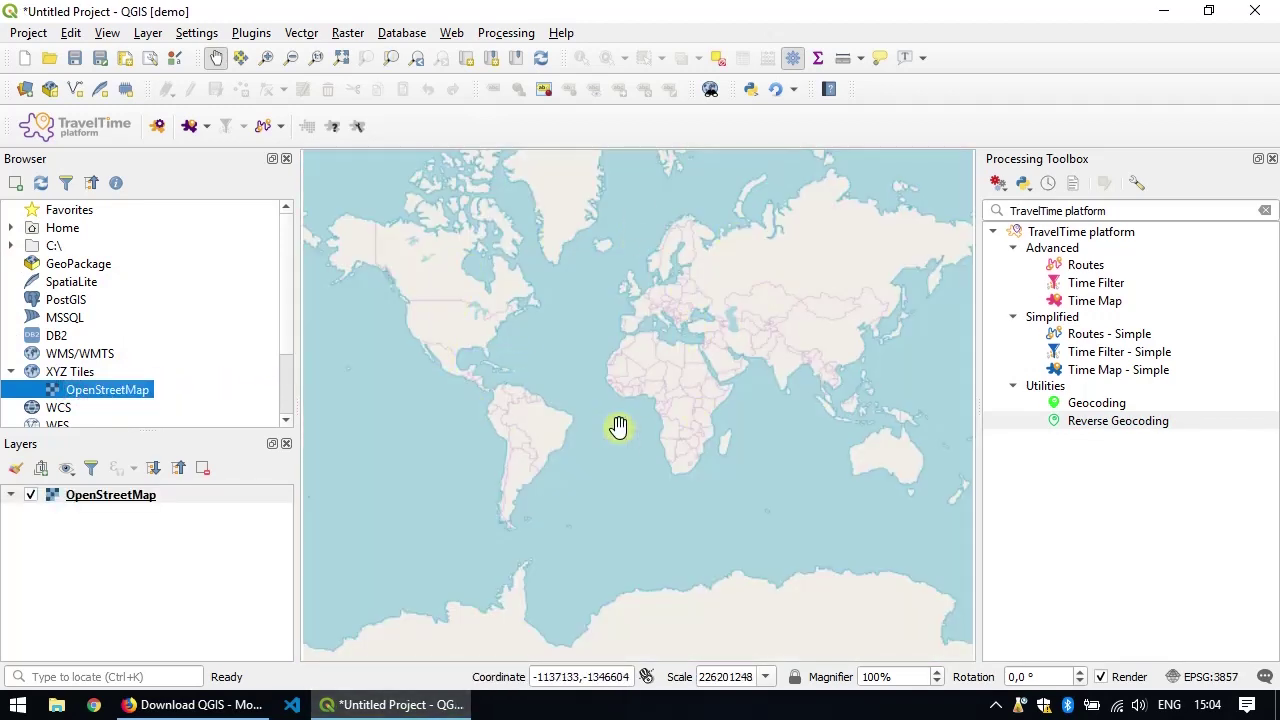
left_click(308, 128)
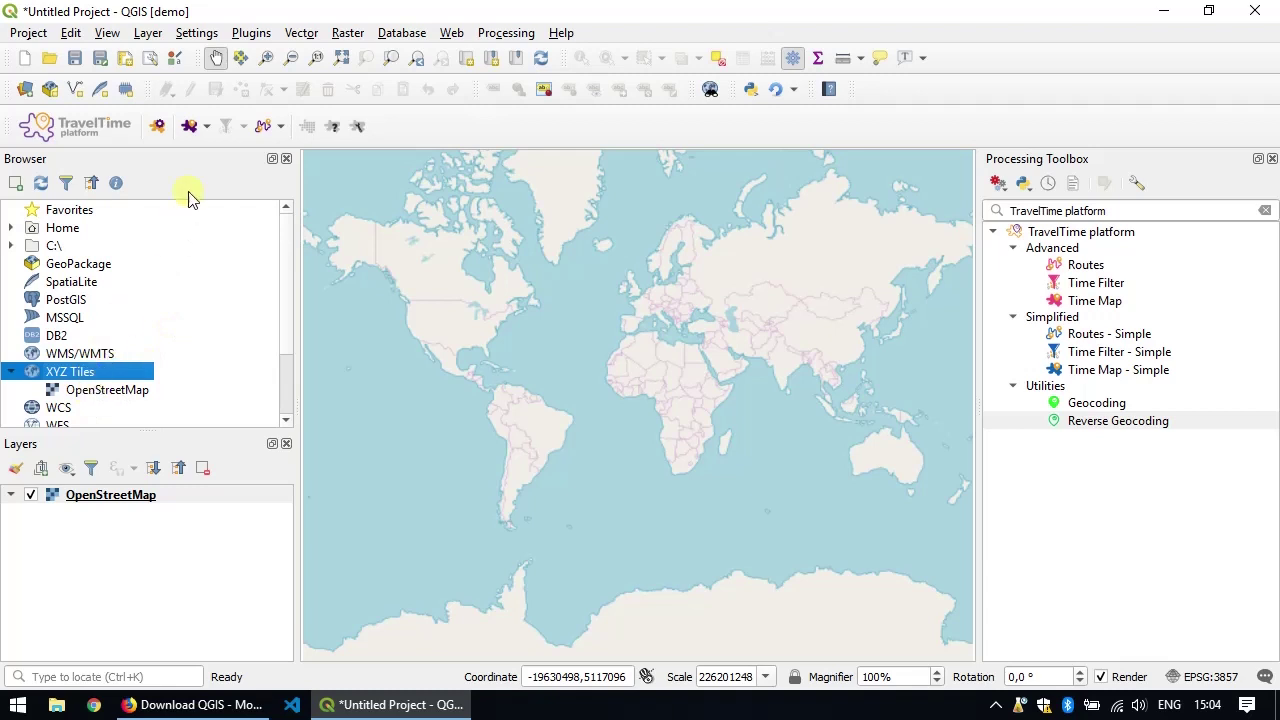
left_click(306, 128)
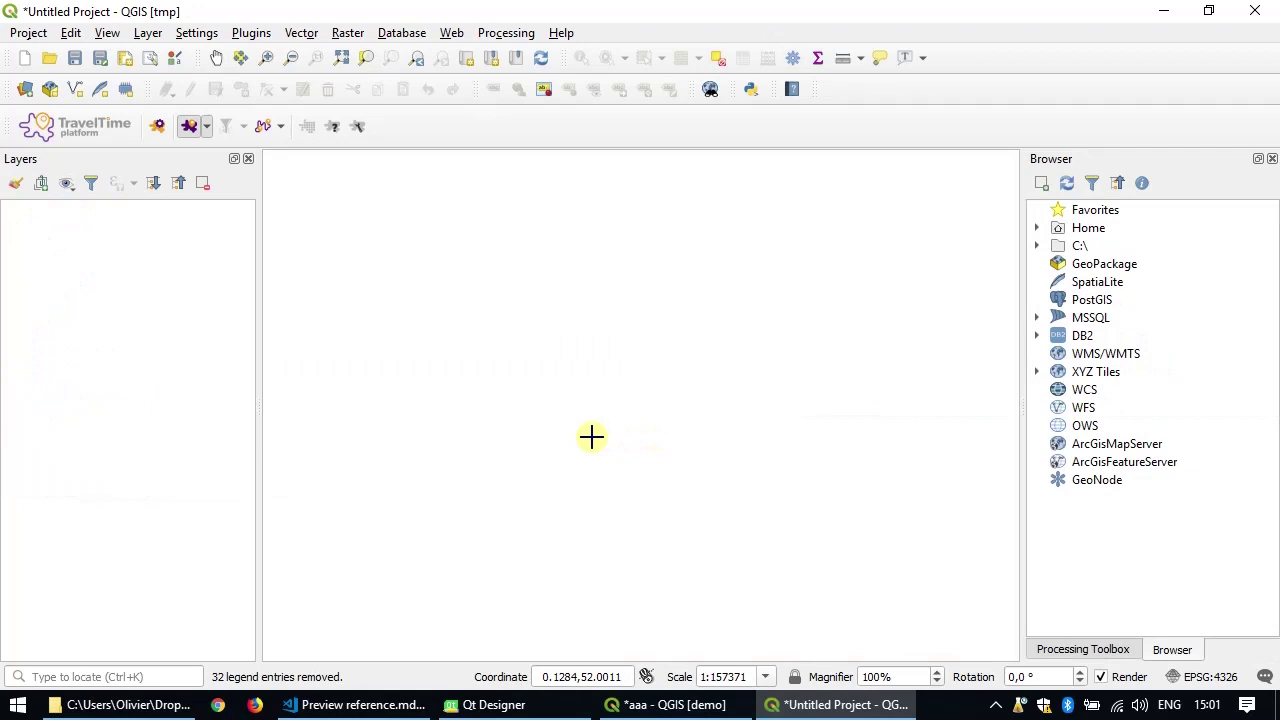
- Pick a location on the map canvas
left_click(551, 401)
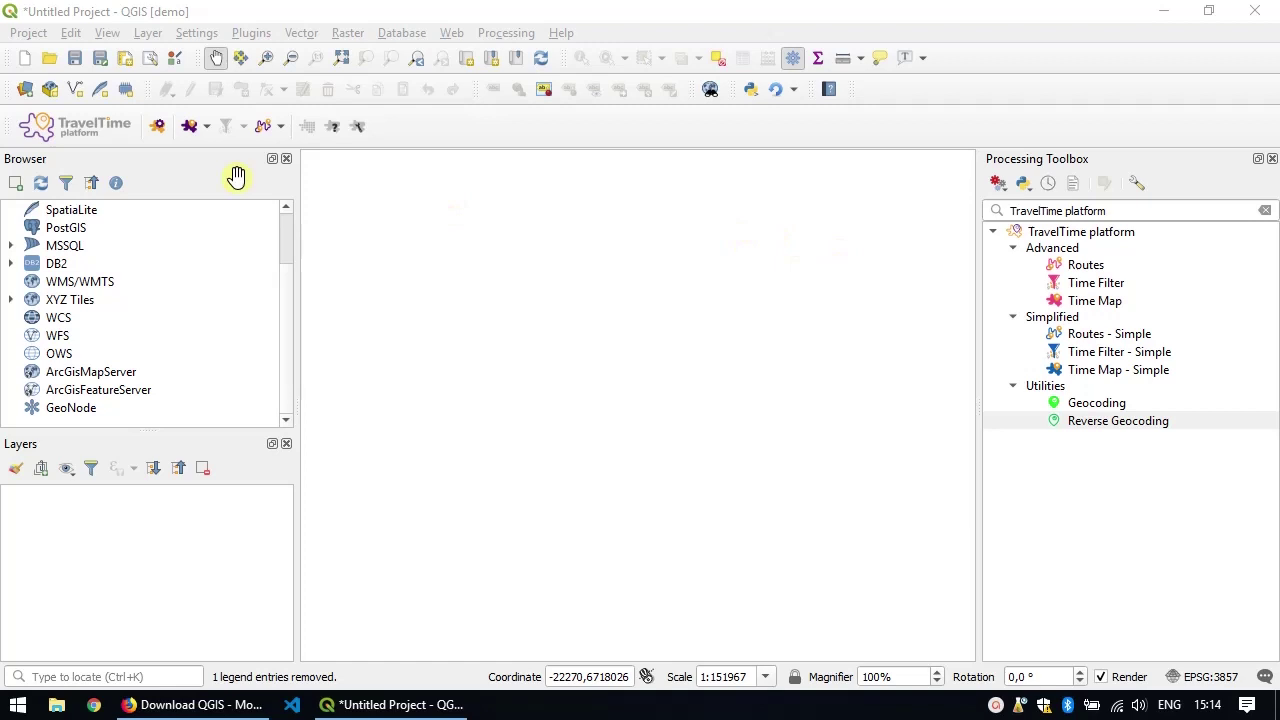
- Add the TravelTime - Positron XYZ basemap from the Browser to the map as a layer
left_click(307, 129)
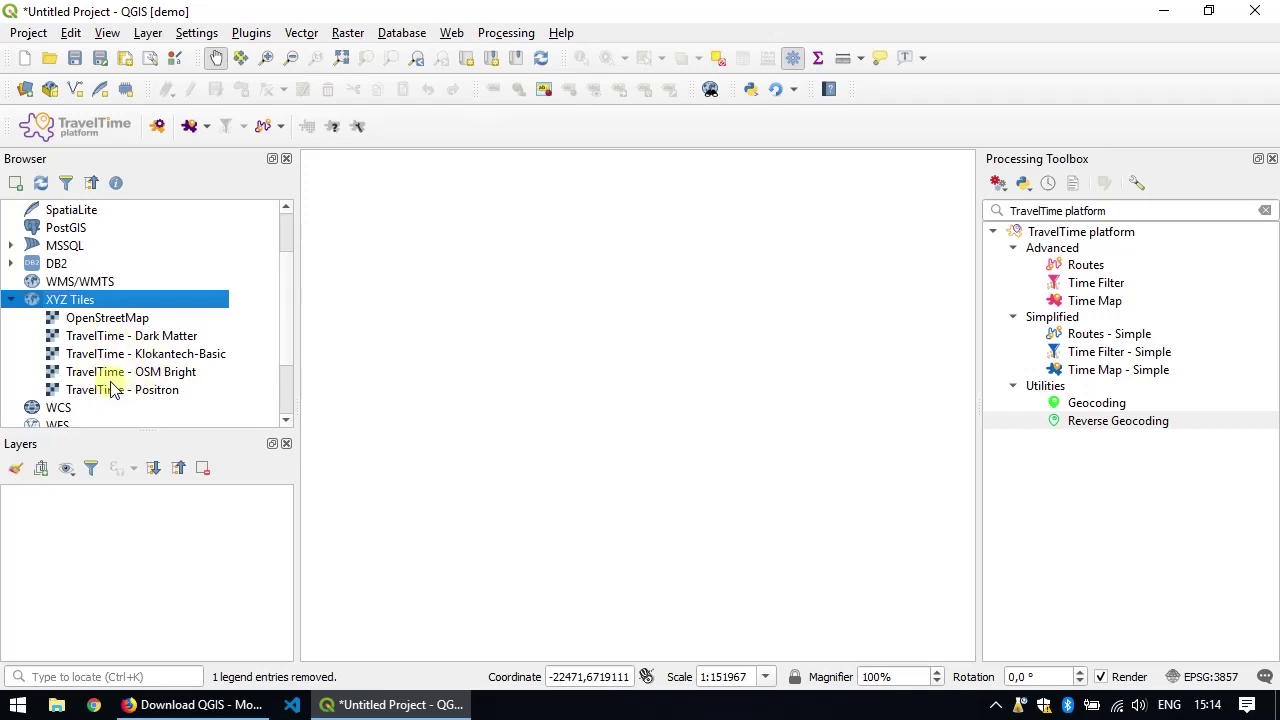
left_click(115, 391)
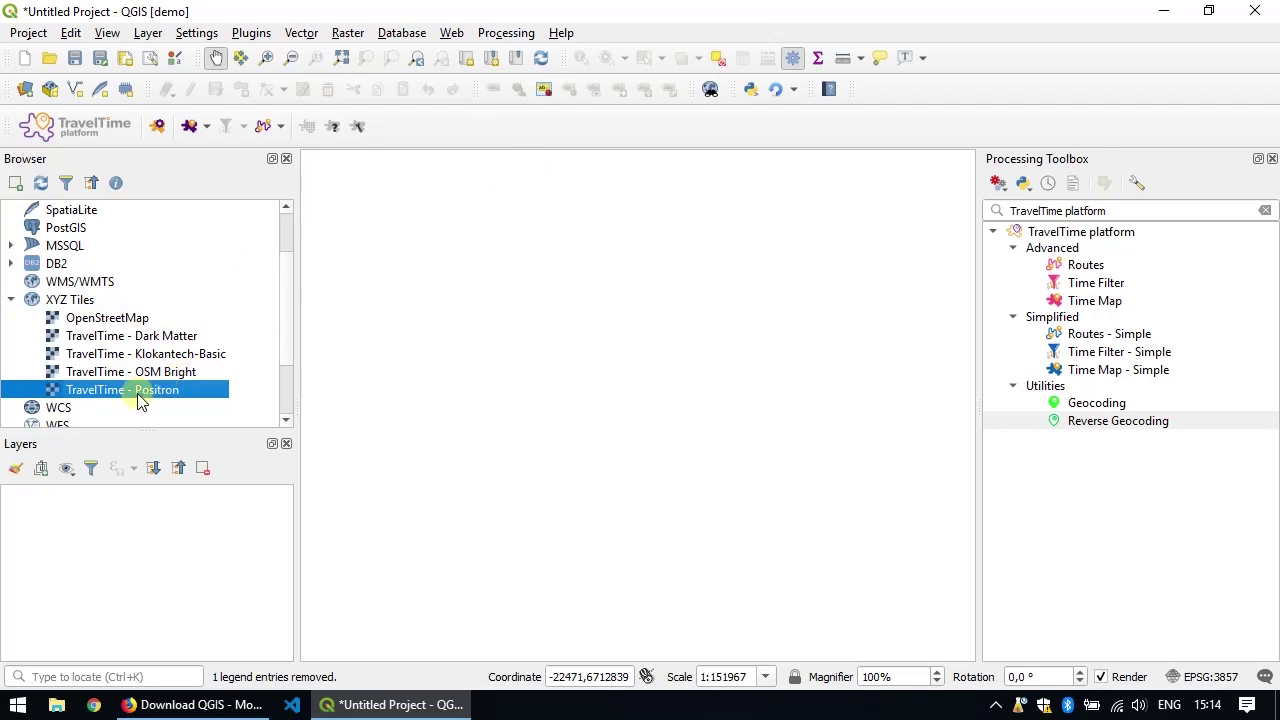
left_click_drag(134, 396, 548, 388)
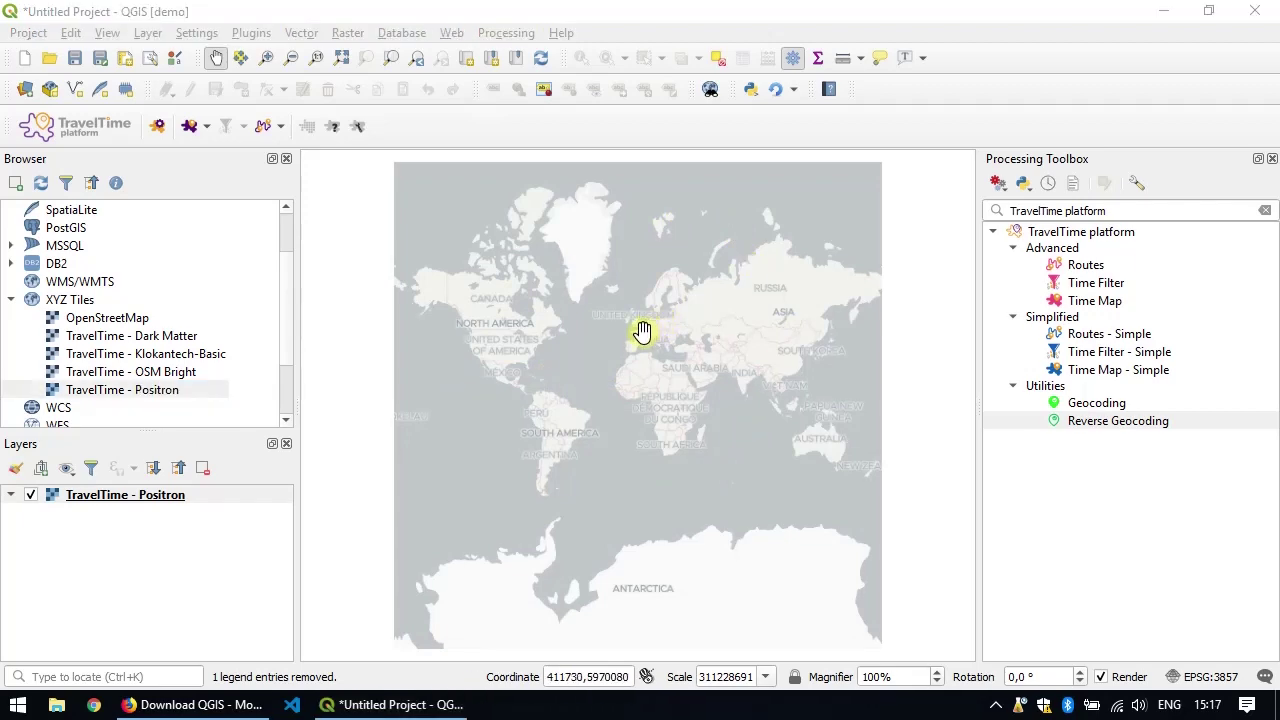
- Zoom and pan the map to frame the Thames riverfront around the Tower of London
scroll(652, 328, "up", 2)
scroll(621, 314, "up", 4)
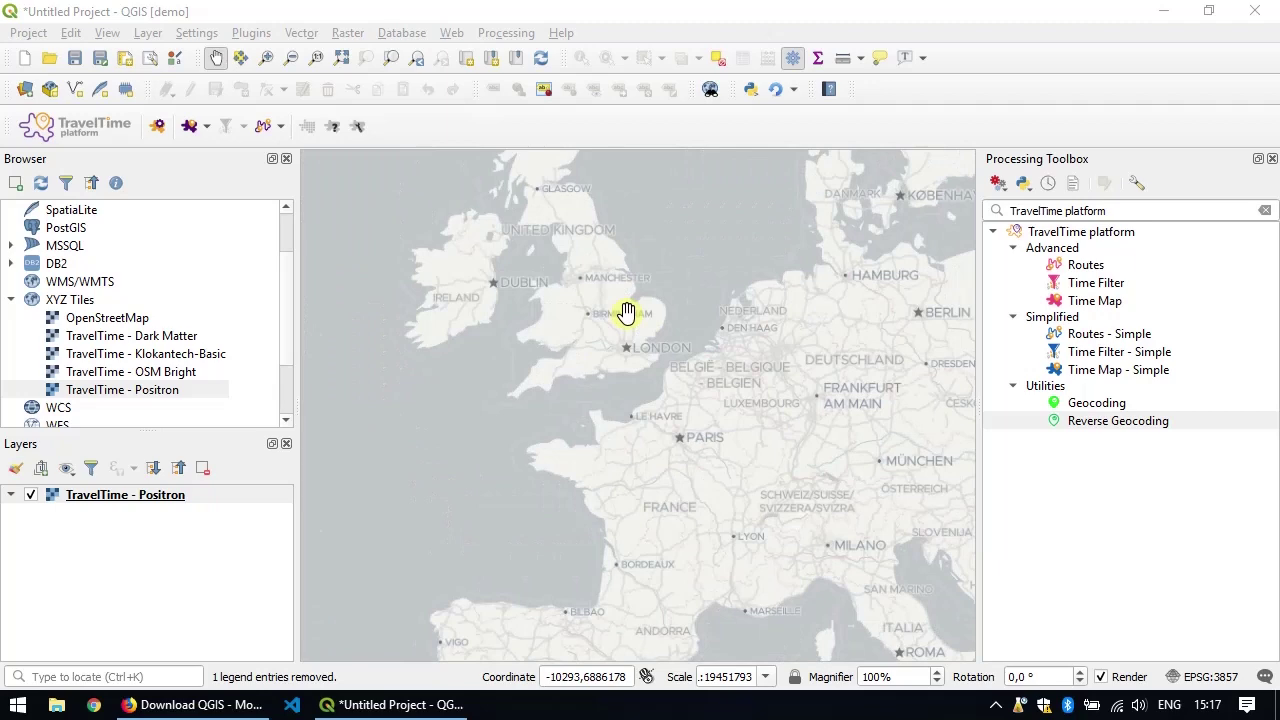
scroll(637, 390, "up", 4)
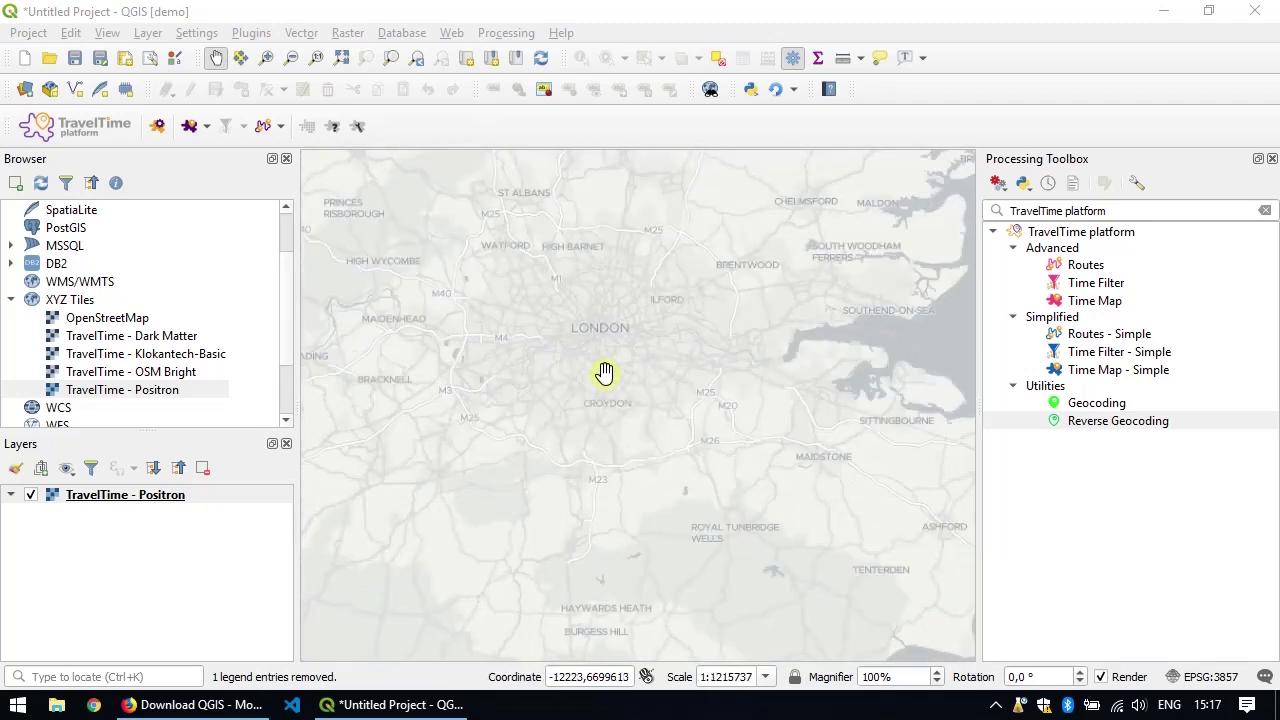
scroll(665, 333, "up", 4)
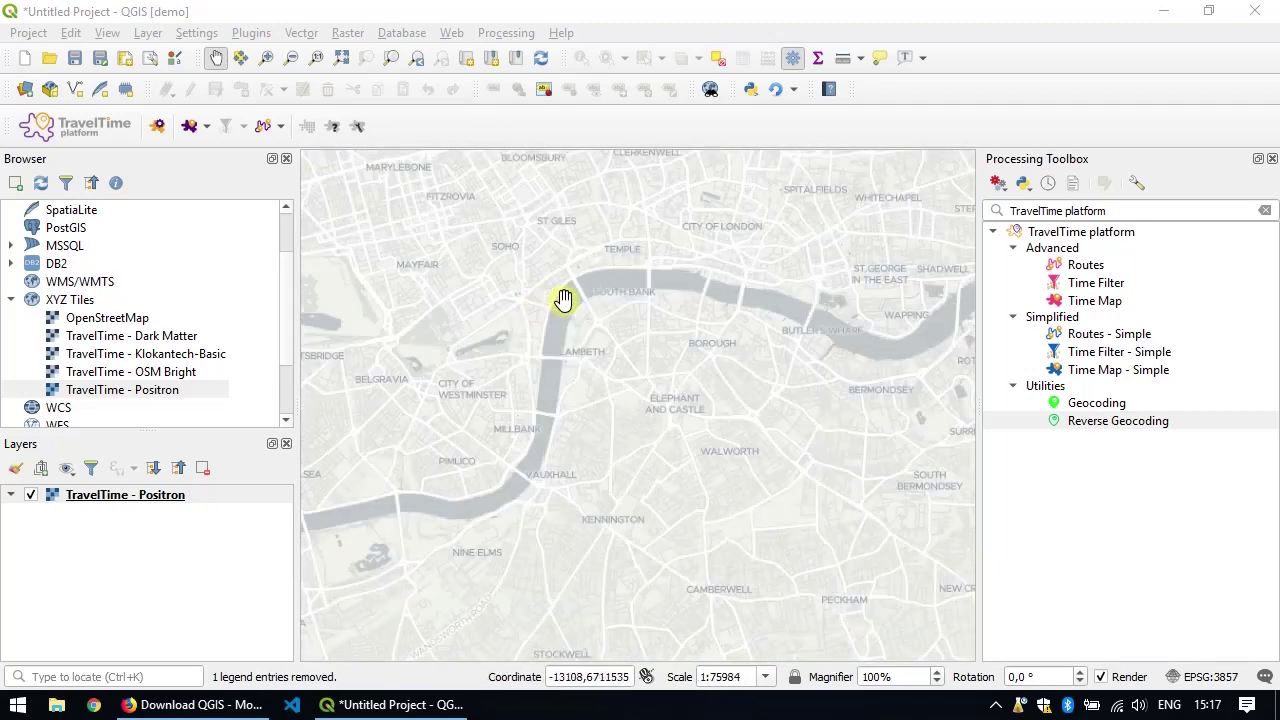
left_click_drag(832, 285, 560, 369)
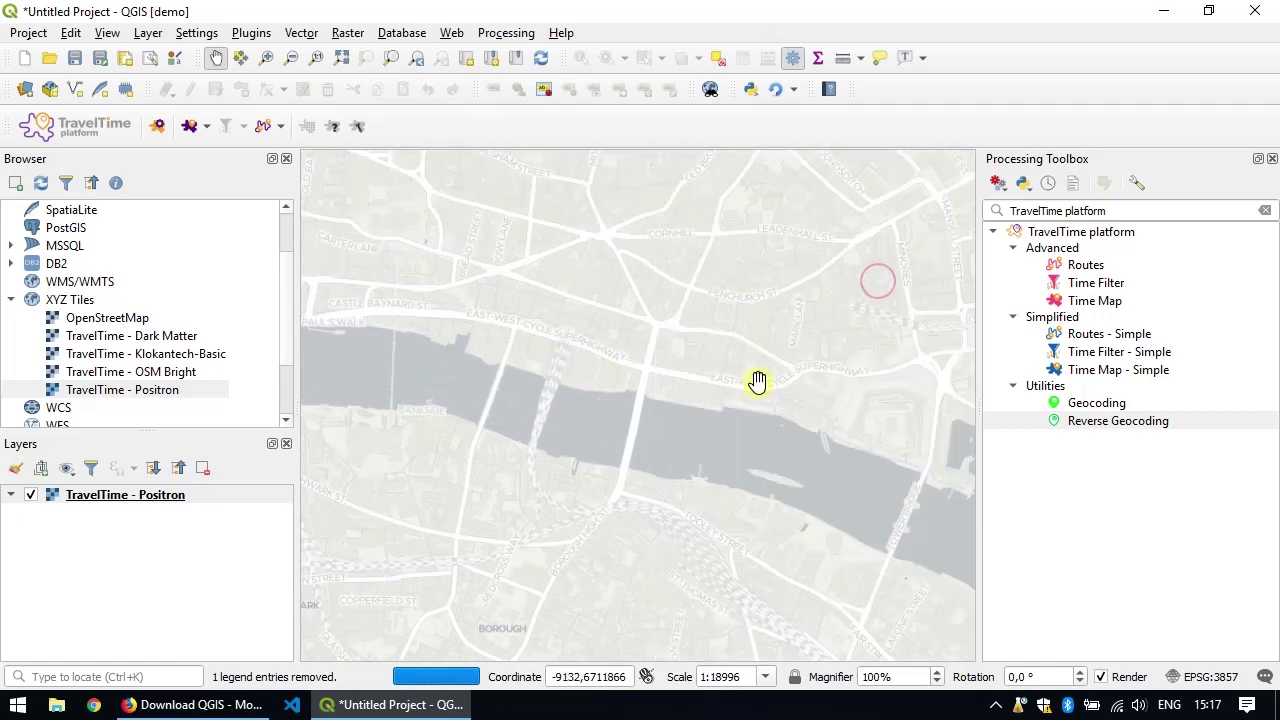
scroll(750, 383, "up", 1)
left_click_drag(737, 383, 438, 363)
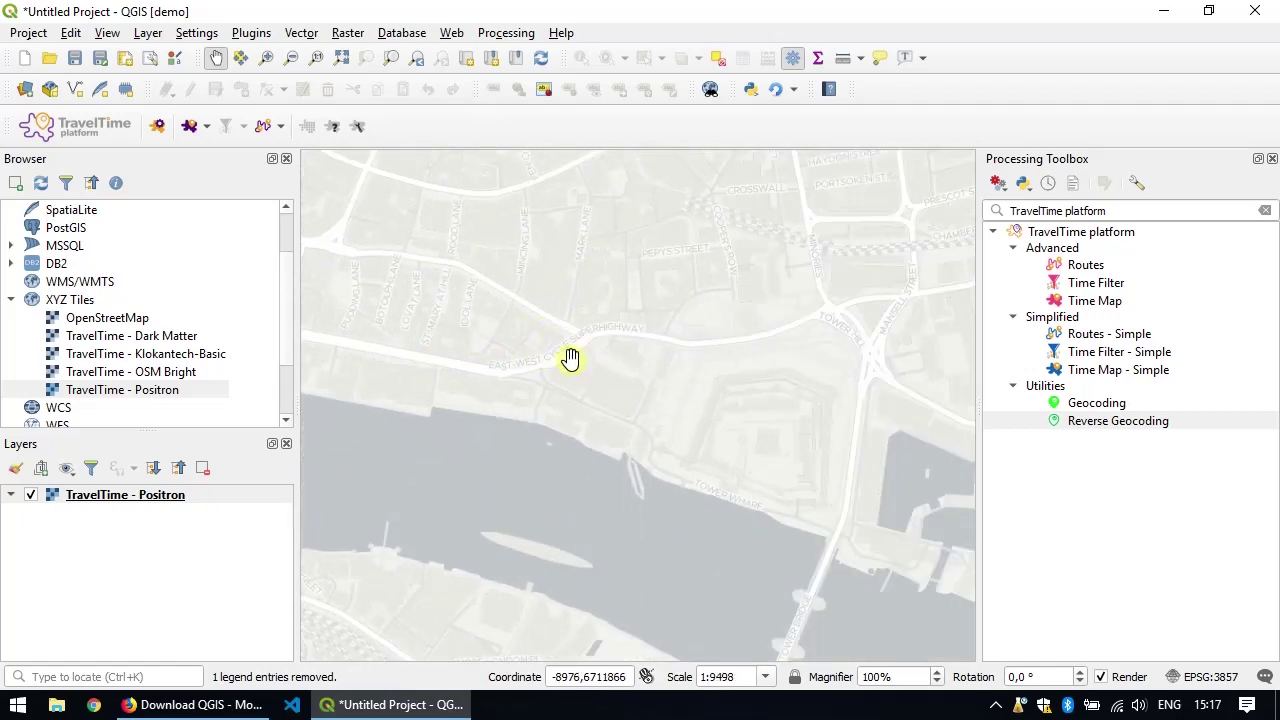
left_click_drag(517, 371, 603, 383)
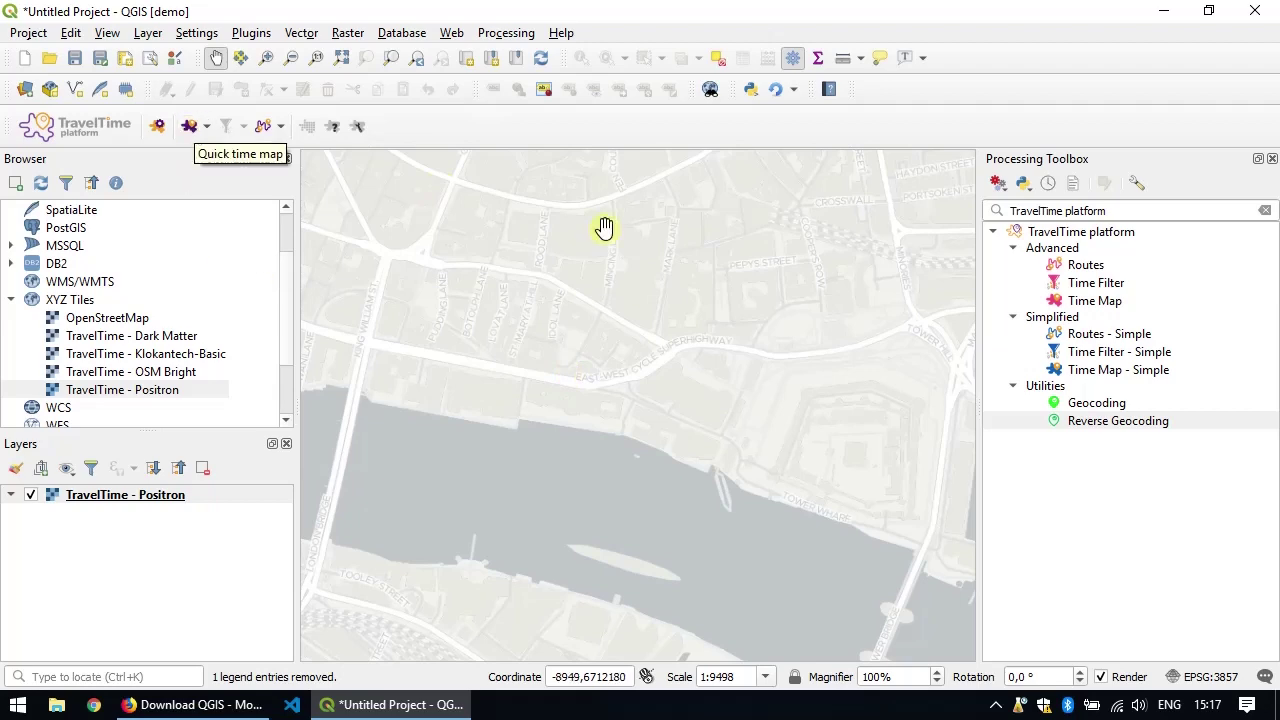
scroll(627, 378, "down", 1)
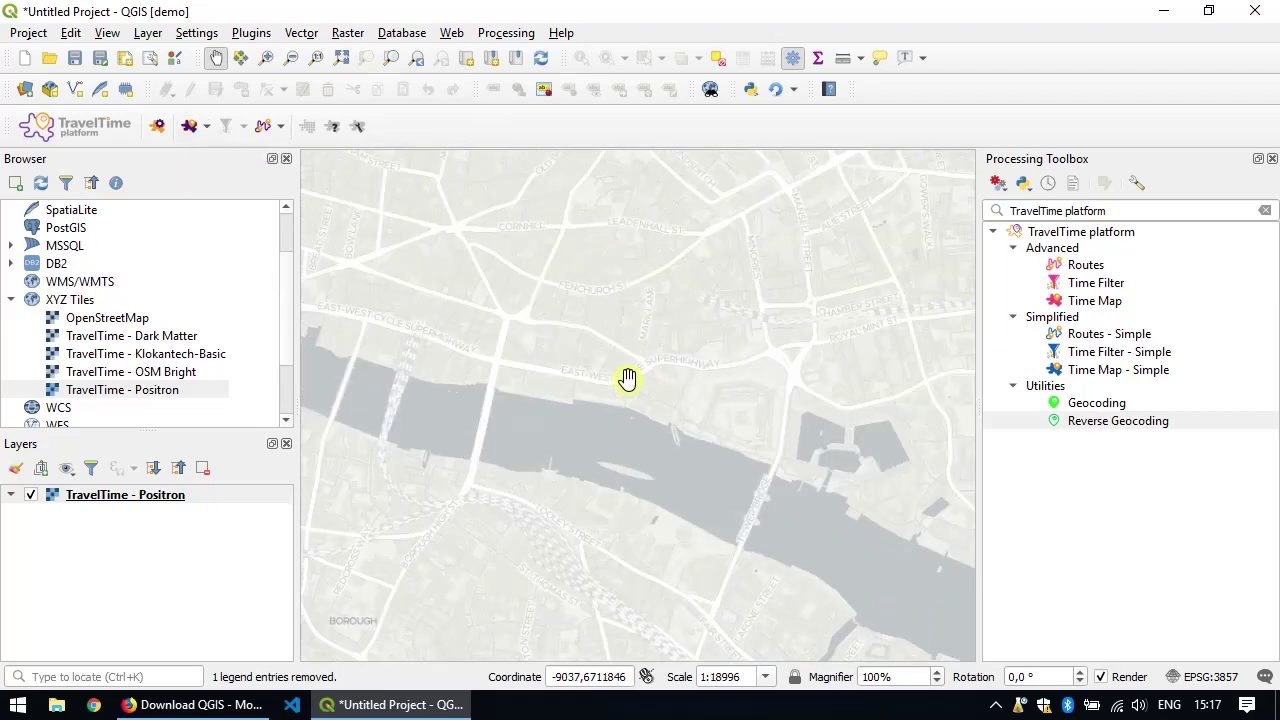
left_click_drag(627, 378, 655, 360)
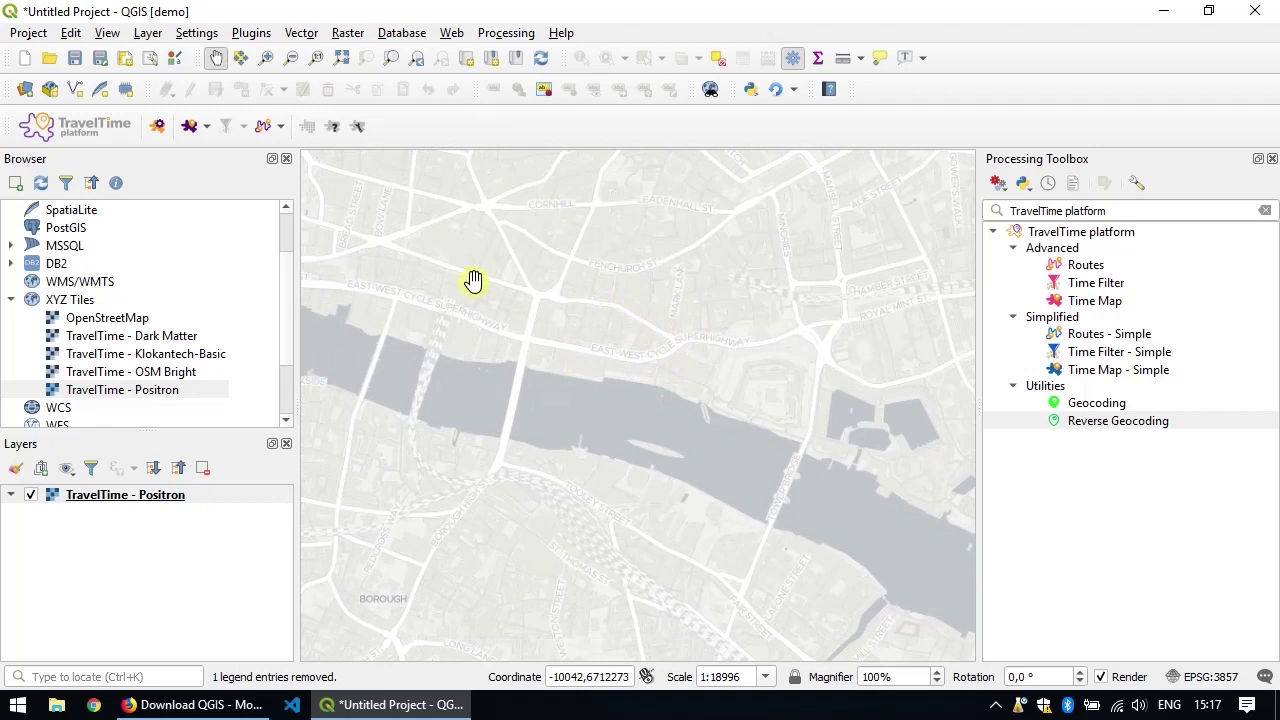
- Set the Quick time map options to cycling with a 15-minute travel time
left_click(195, 130)
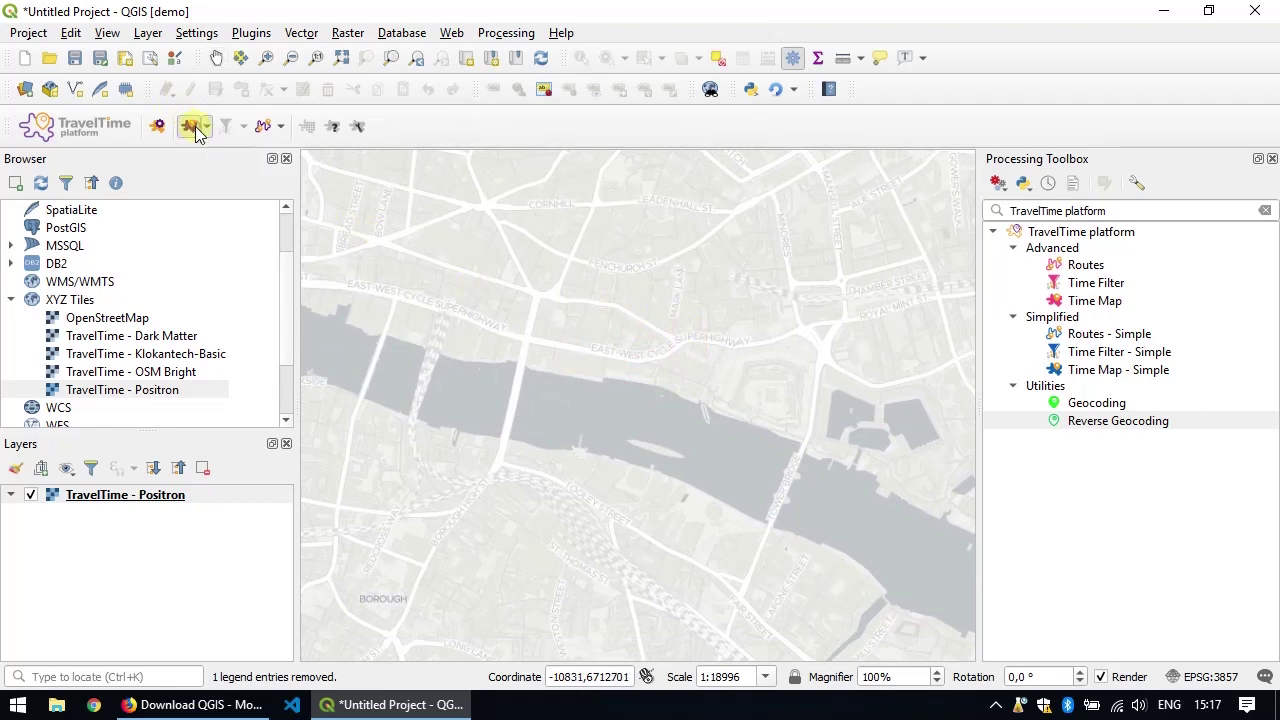
left_click(208, 128)
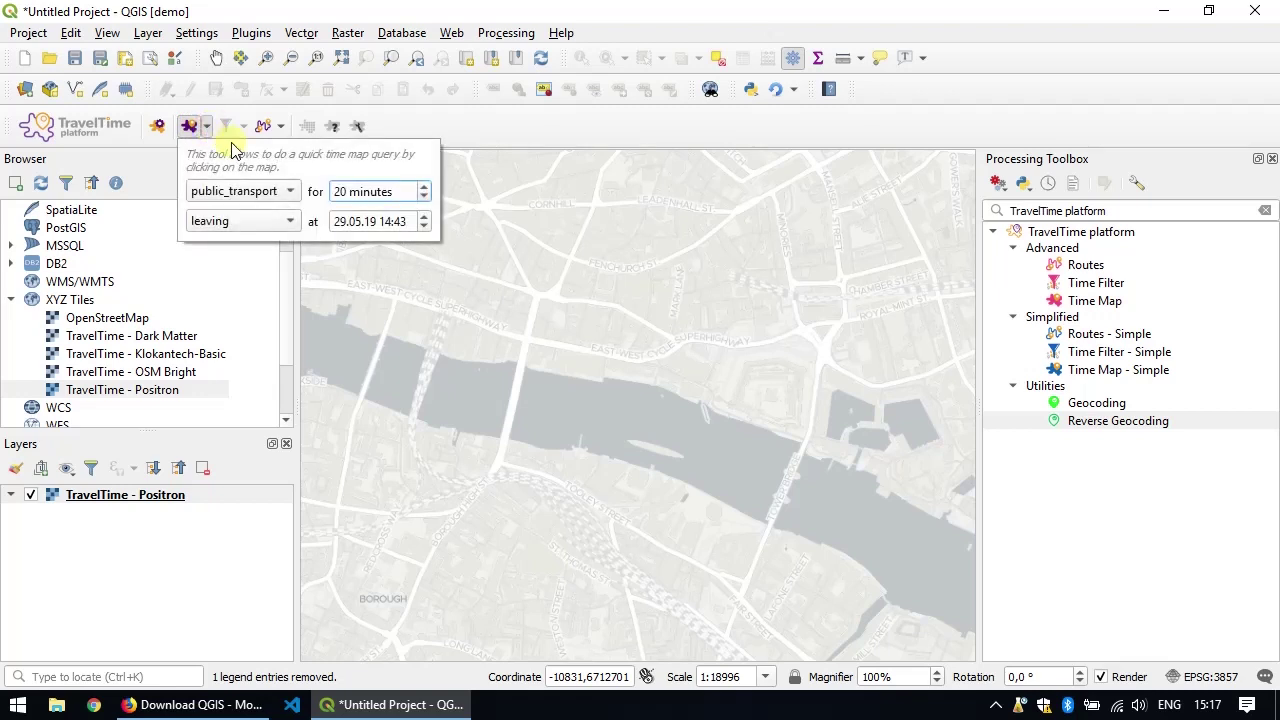
left_click(268, 193)
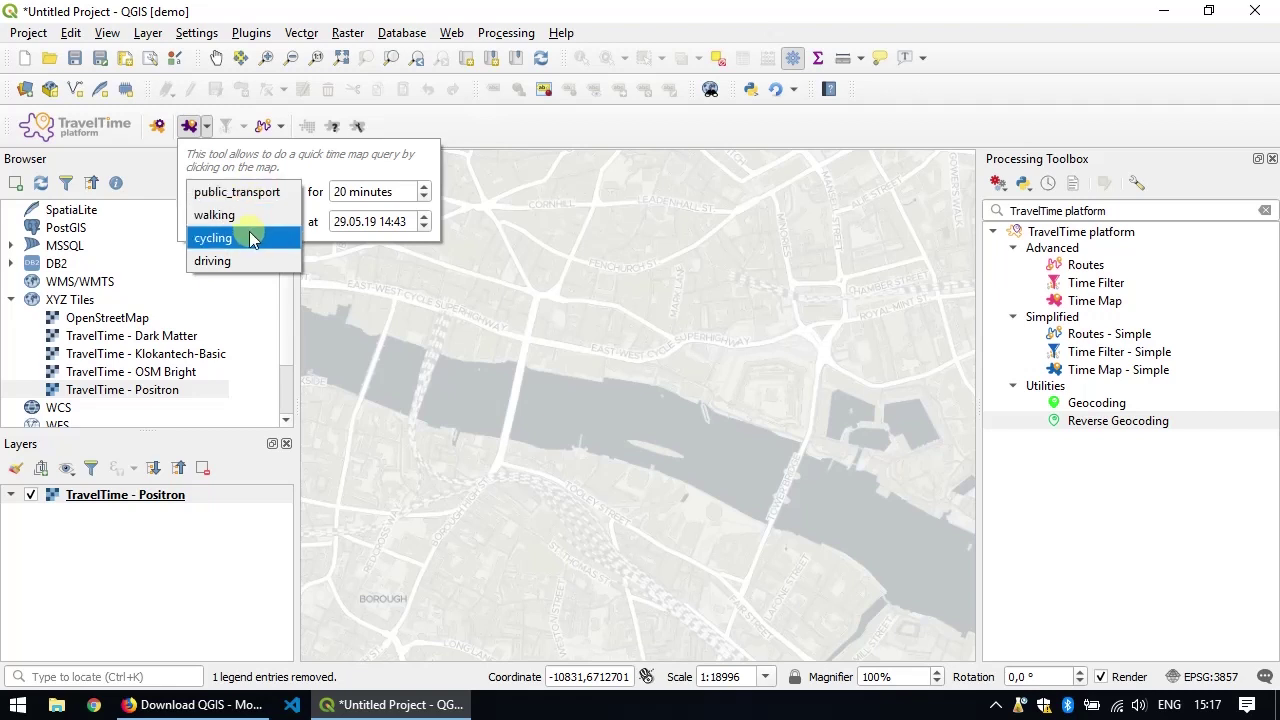
left_click(214, 239)
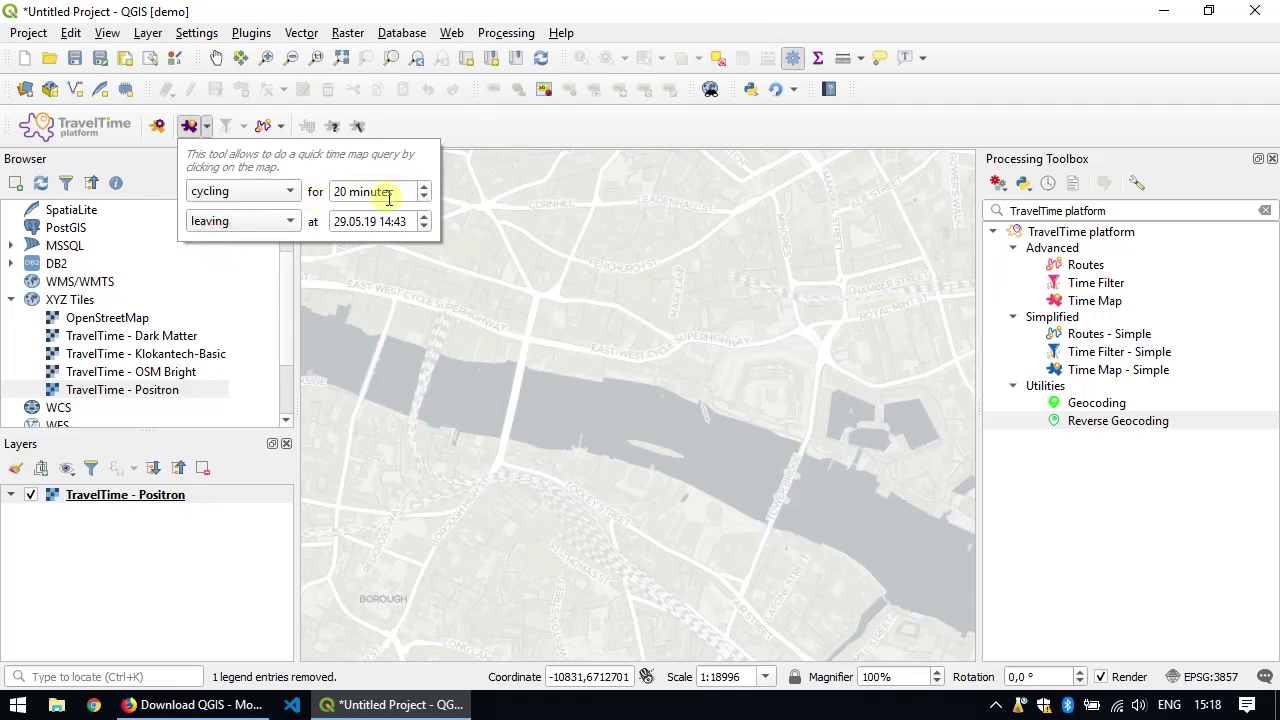
left_click_drag(392, 192, 286, 194)
type("15")
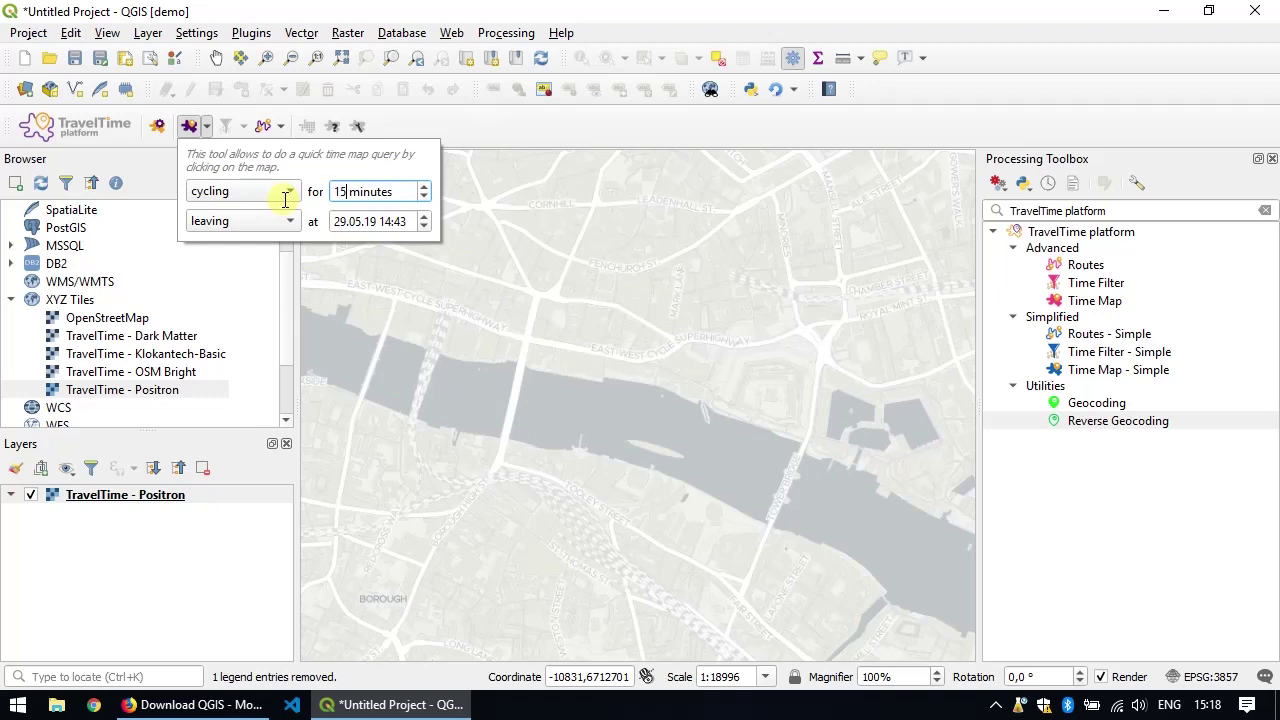
left_click(408, 190)
- Compute the cycling isochrone from a riverside point near the Tower and view it whole
left_click_drag(640, 337, 615, 291)
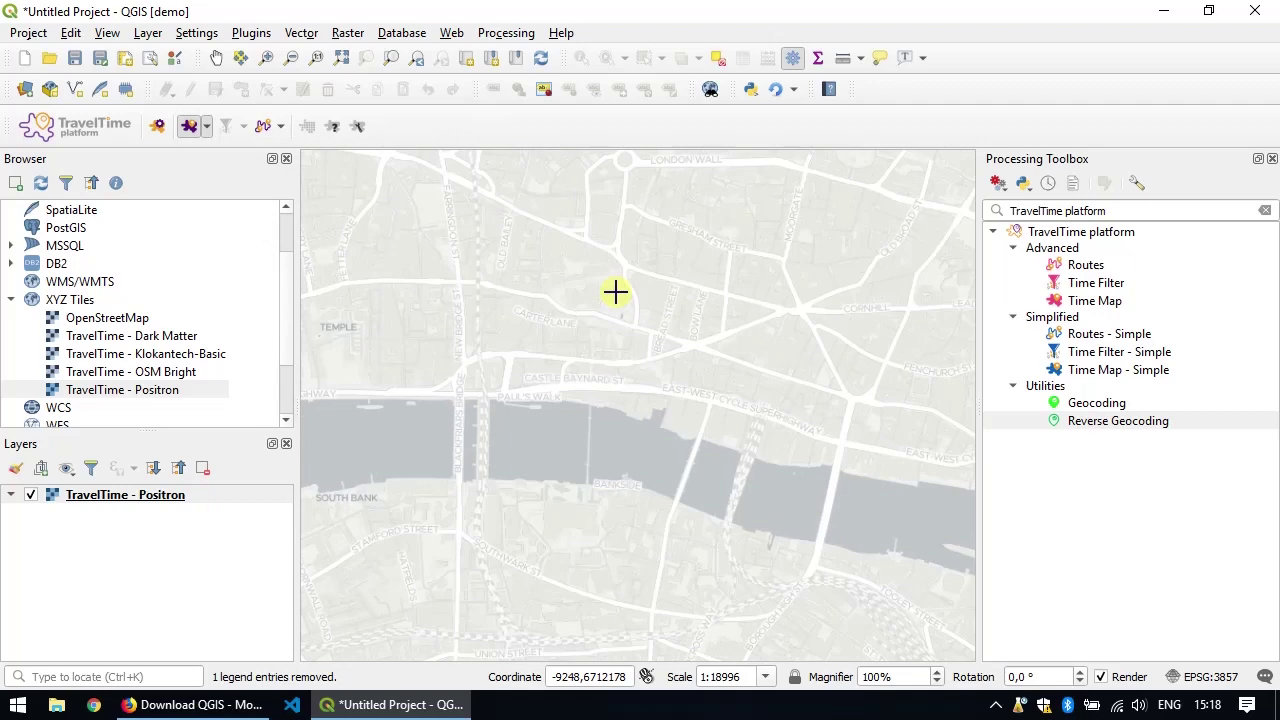
left_click_drag(891, 437, 614, 363)
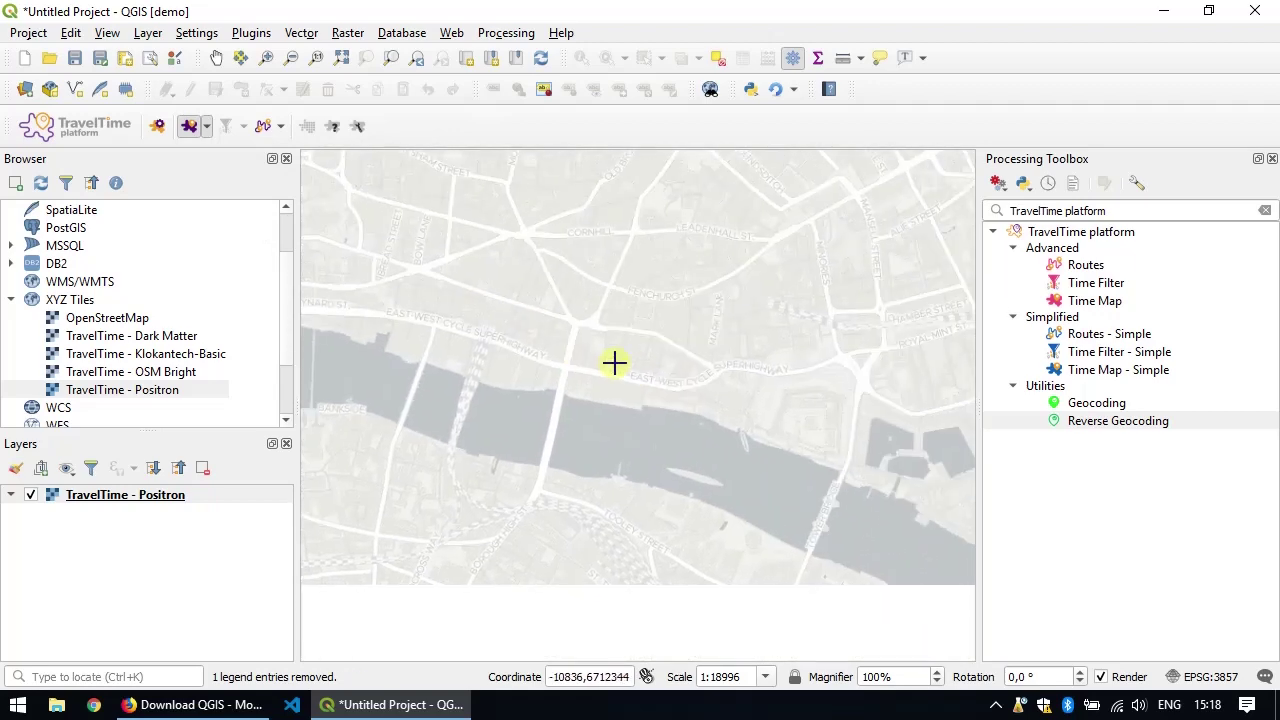
left_click(690, 371)
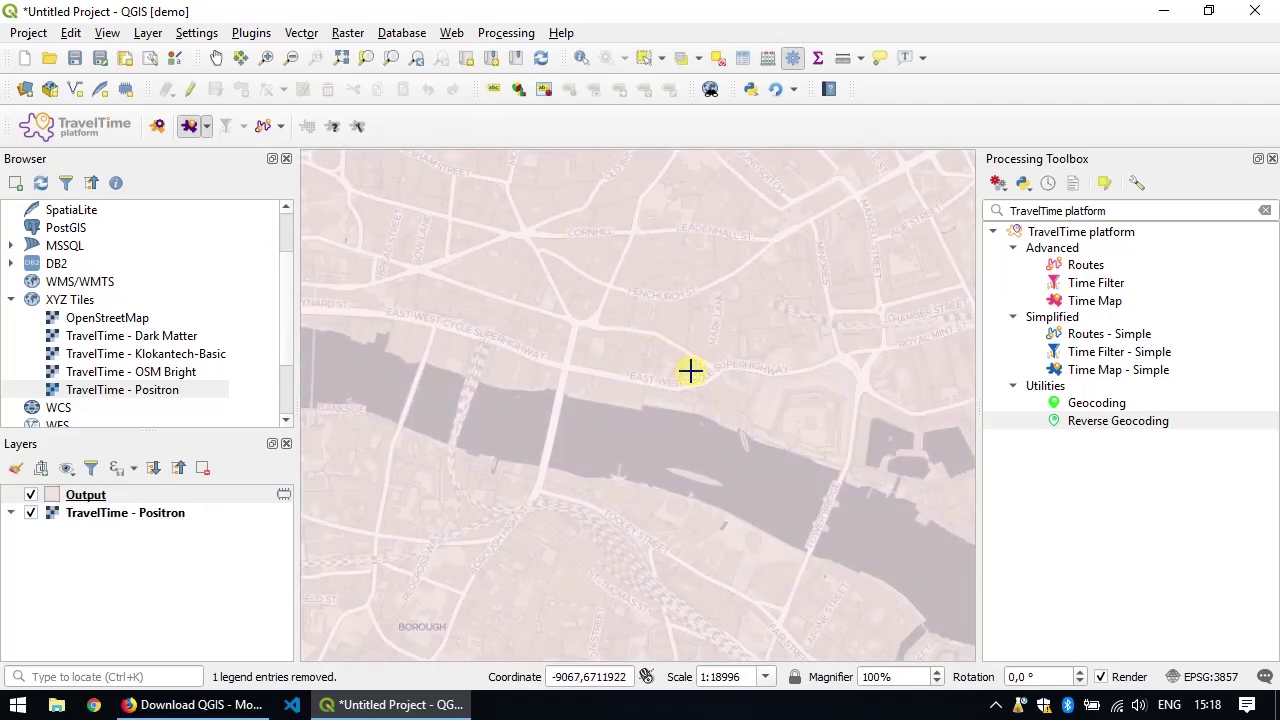
scroll(690, 371, "down", 3)
left_click_drag(690, 371, 562, 361)
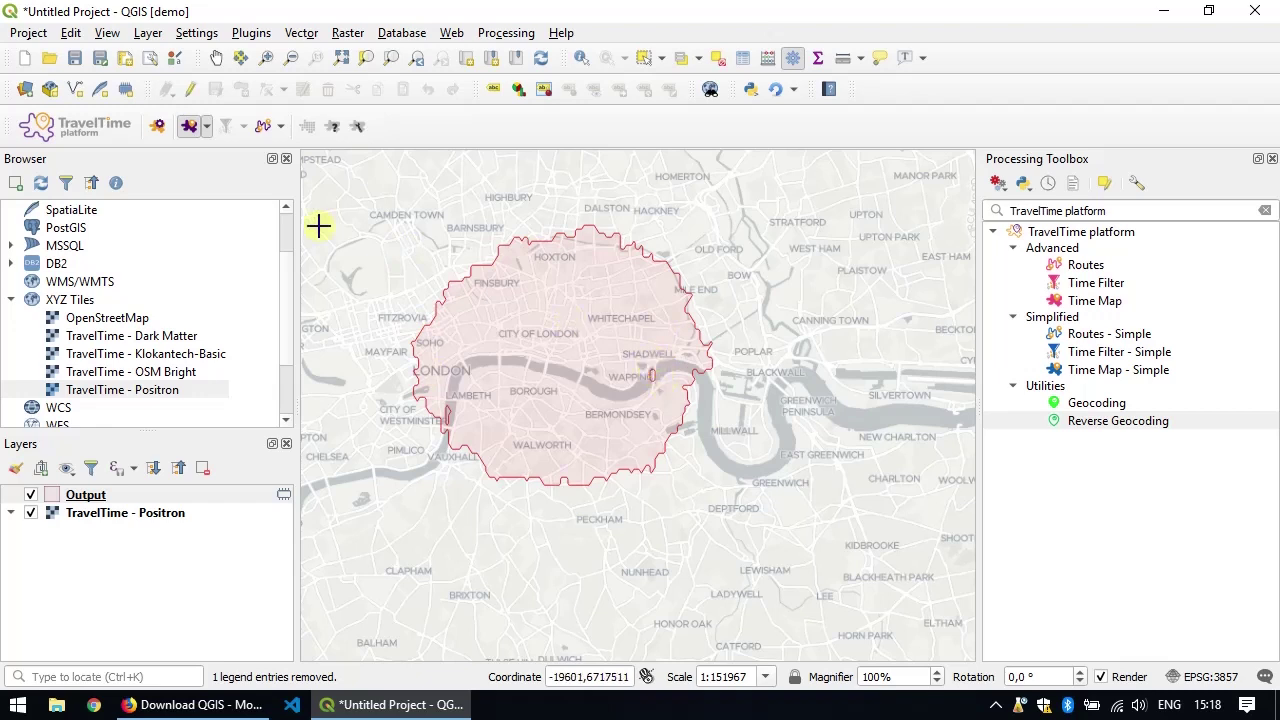
- Switch the travel mode to driving and generate a driving isochrone on the map
left_click(189, 126)
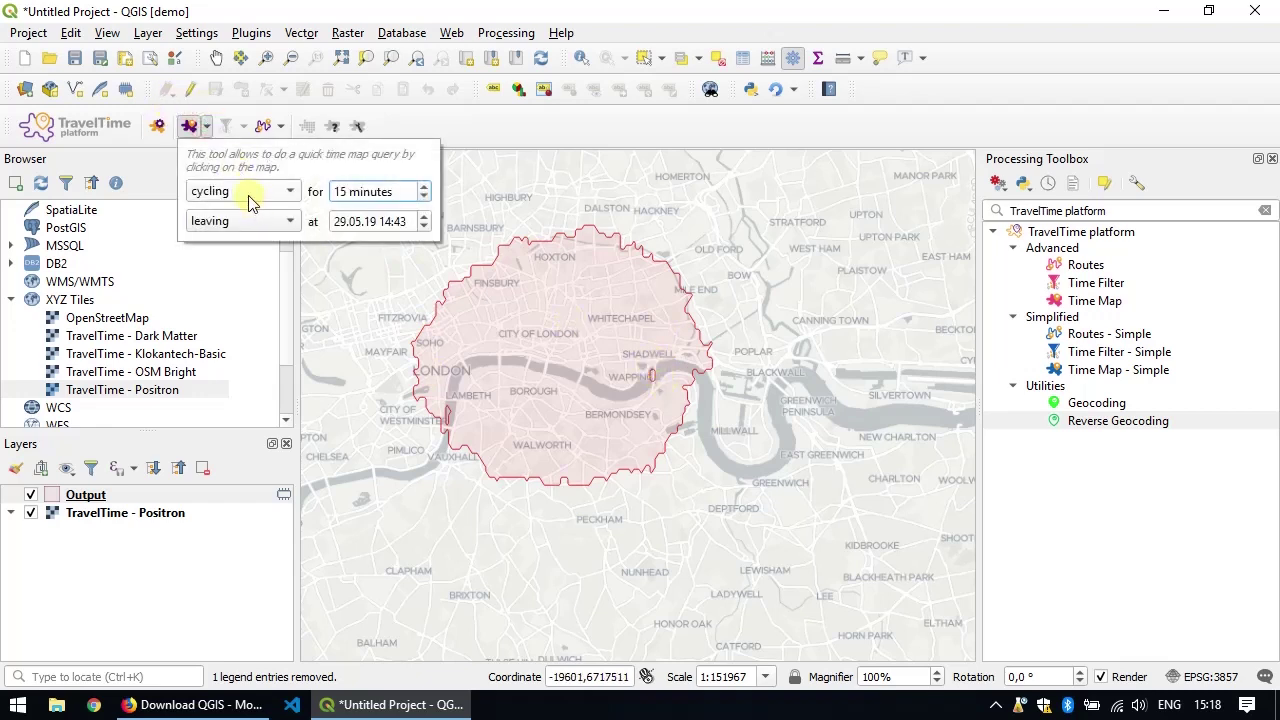
left_click(249, 199)
left_click(245, 214)
left_click_drag(694, 400, 585, 298)
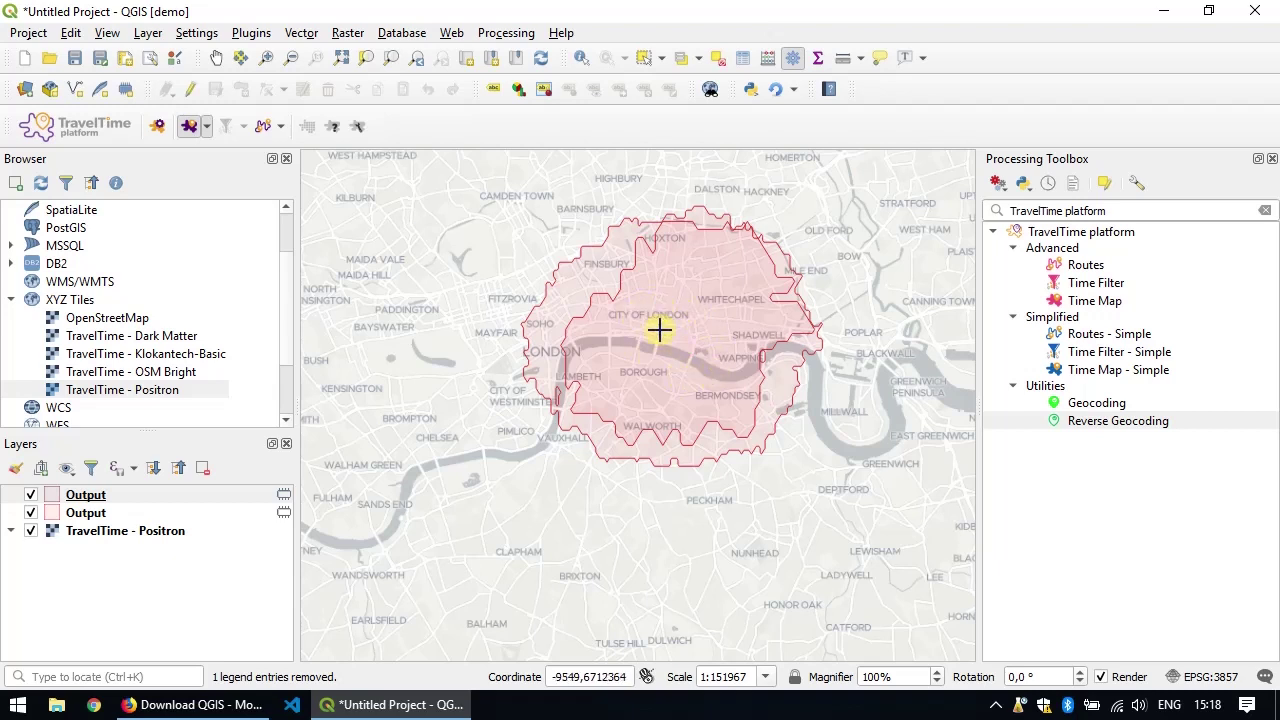
- Set arriving with public_transport and compute a public_transport isochrone at a map point
left_click(207, 127)
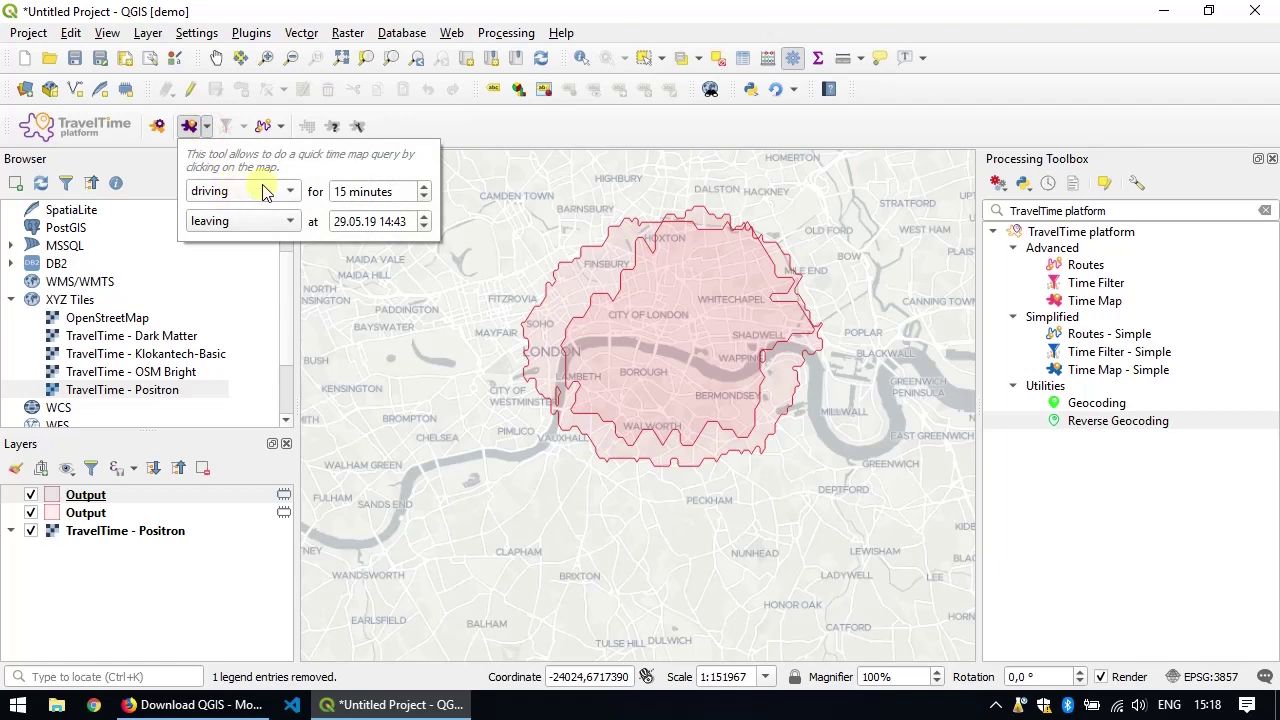
left_click(272, 221)
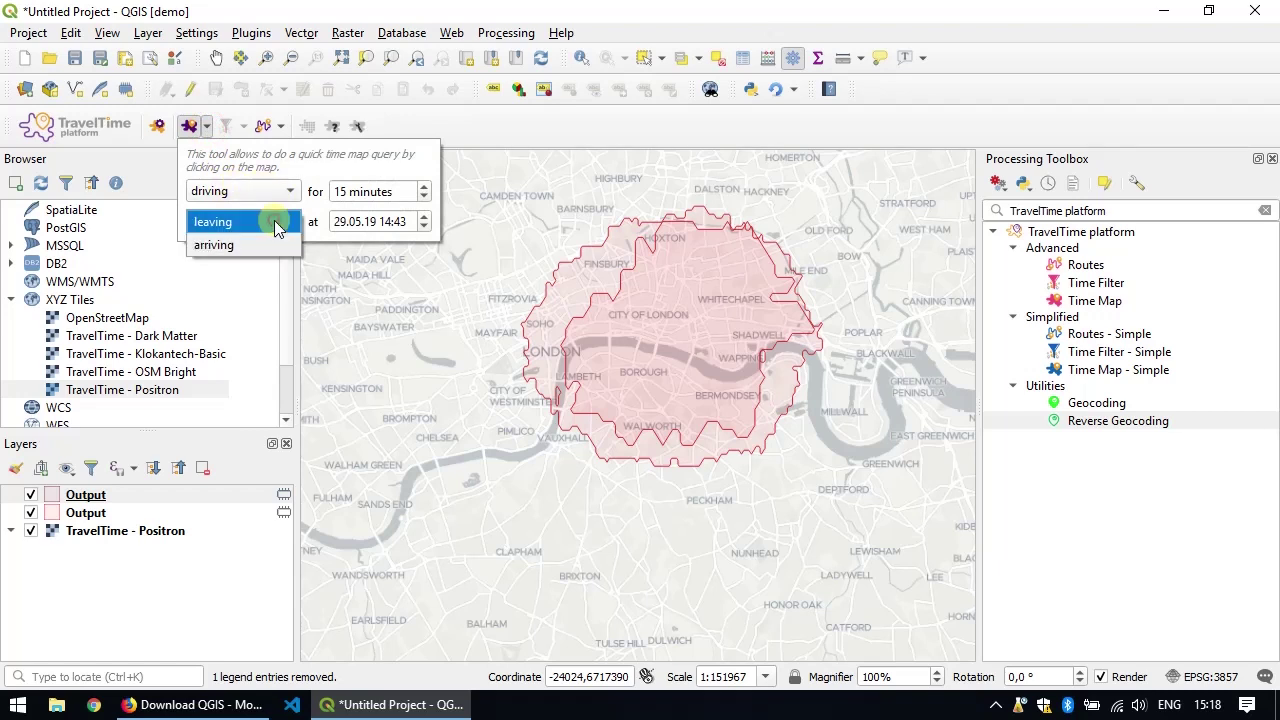
left_click(280, 245)
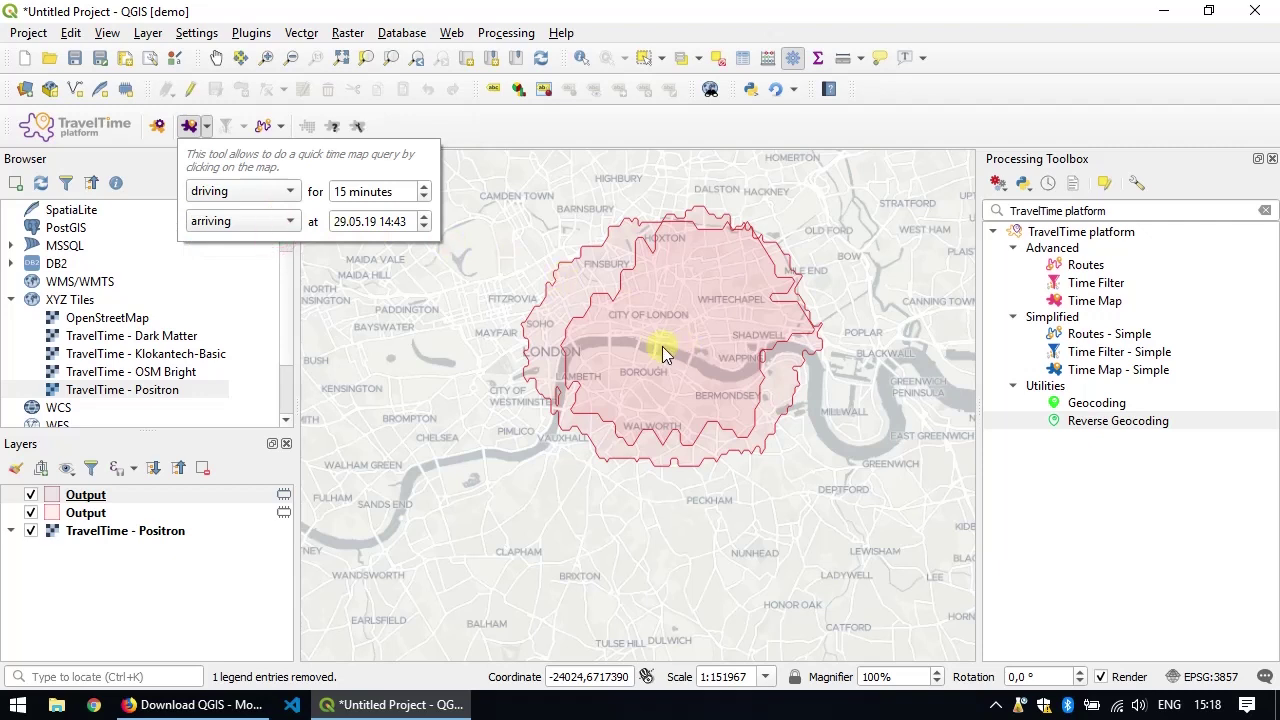
left_click(235, 195)
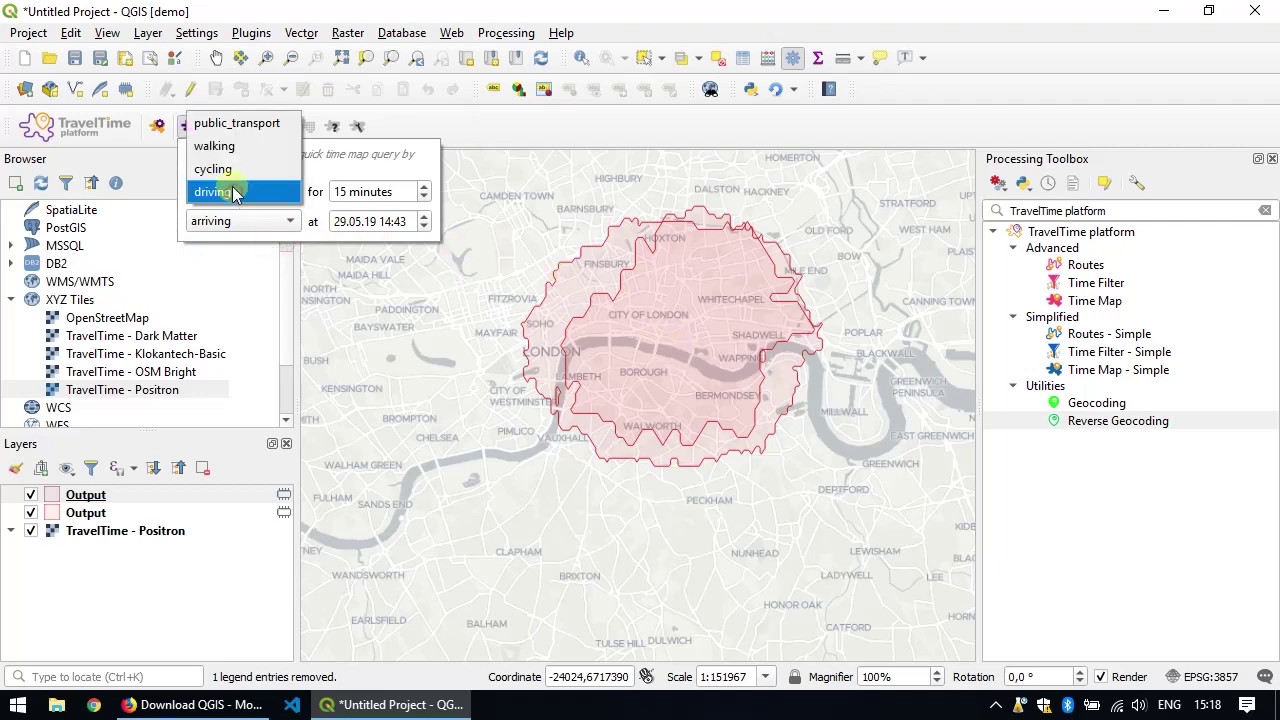
left_click(220, 127)
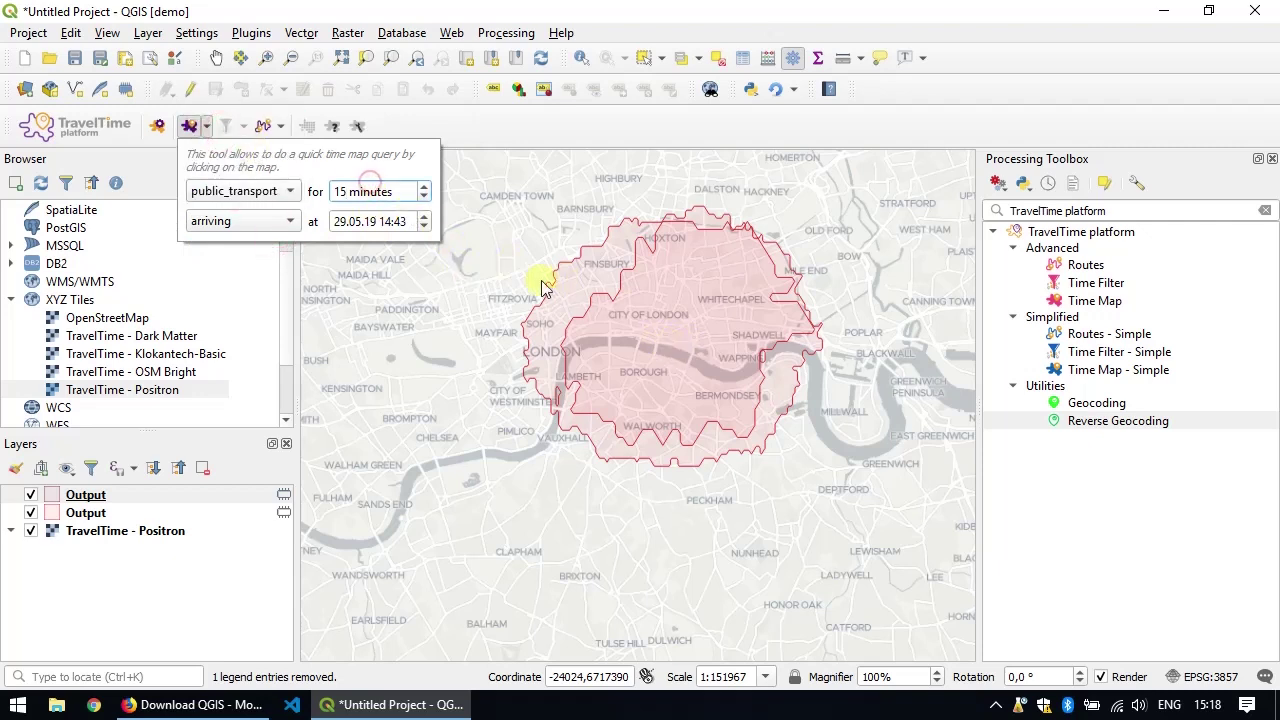
left_click(679, 346)
left_click_drag(679, 346, 571, 374)
left_click(758, 386)
scroll(754, 385, "up", 1)
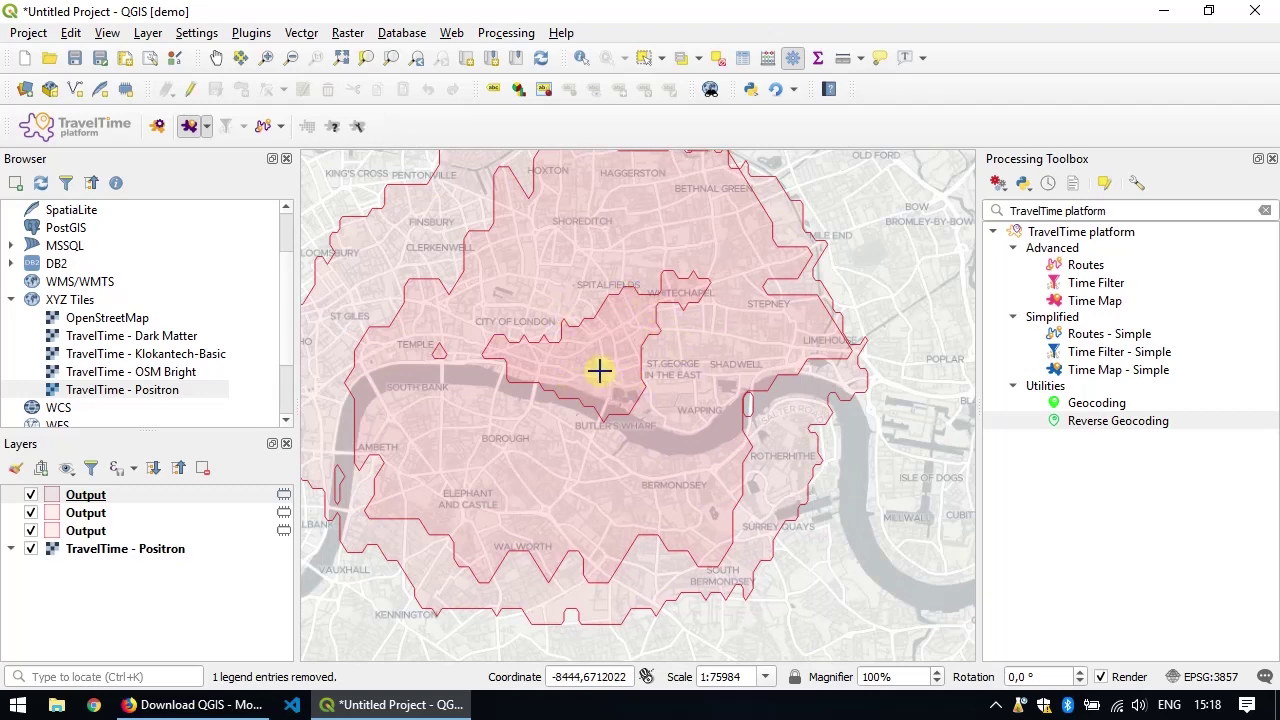
left_click(157, 126)
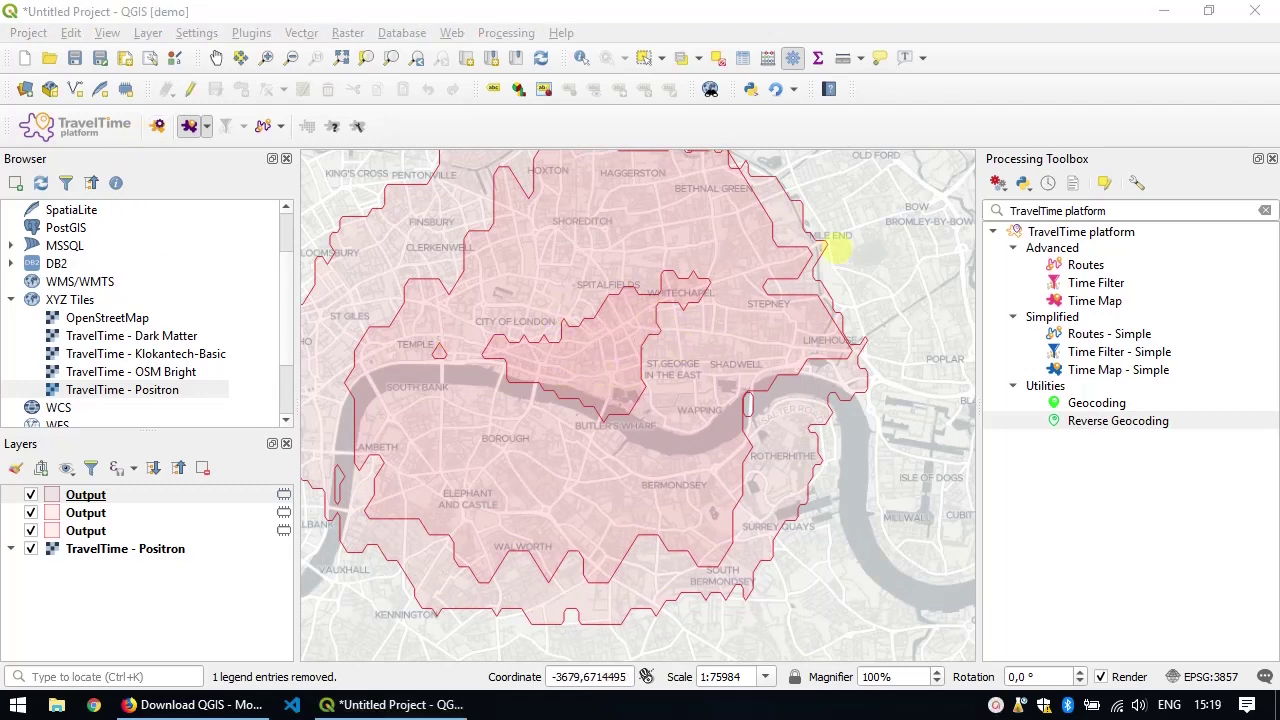
left_click(236, 504)
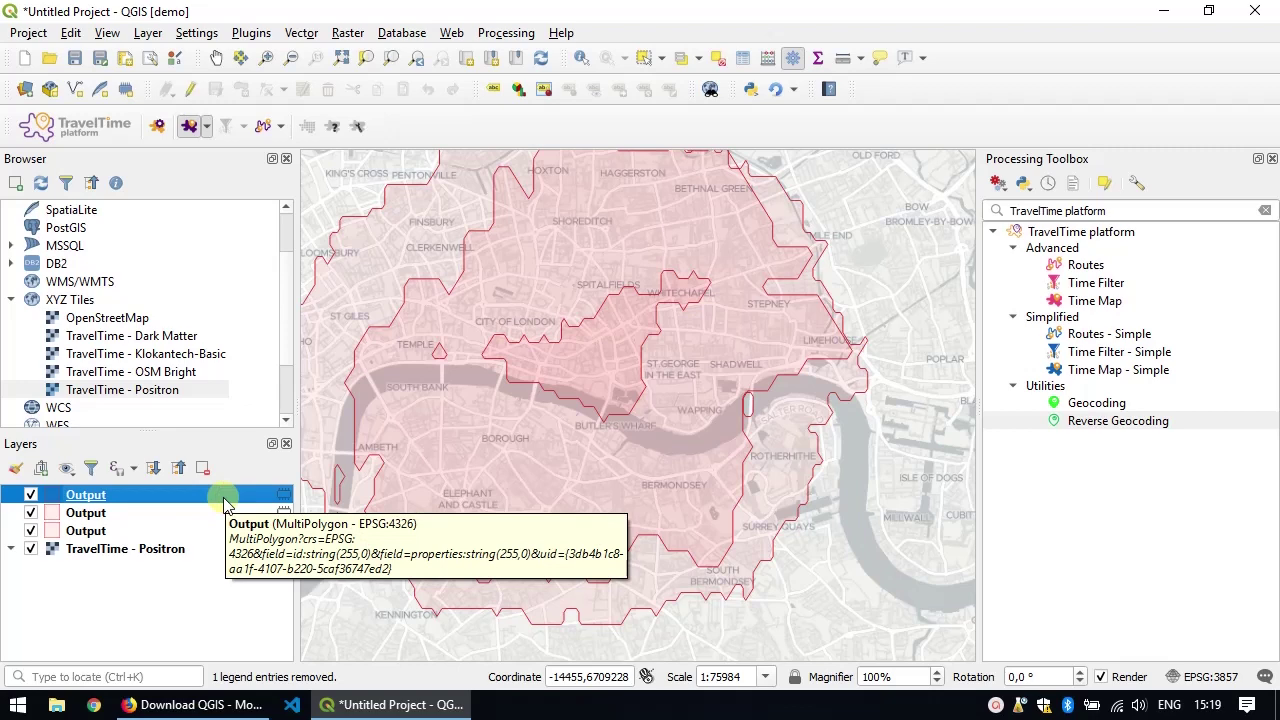
right_click(224, 502)
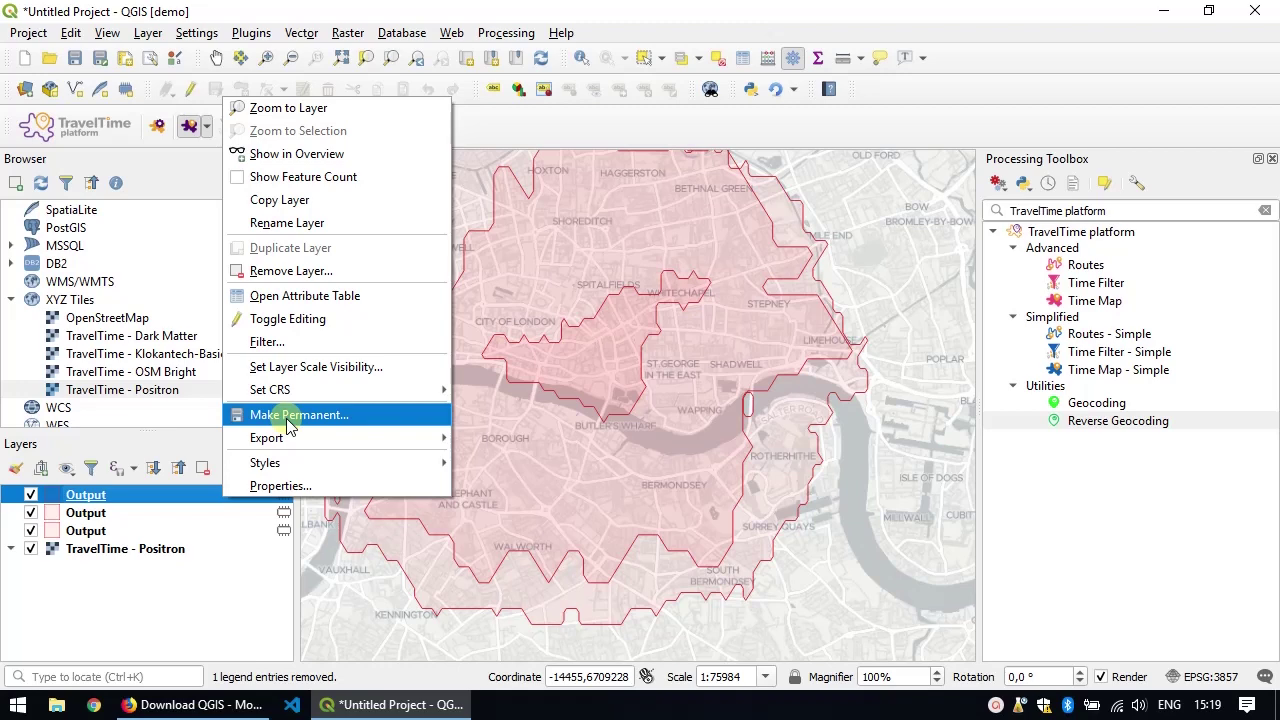
left_click(240, 617)
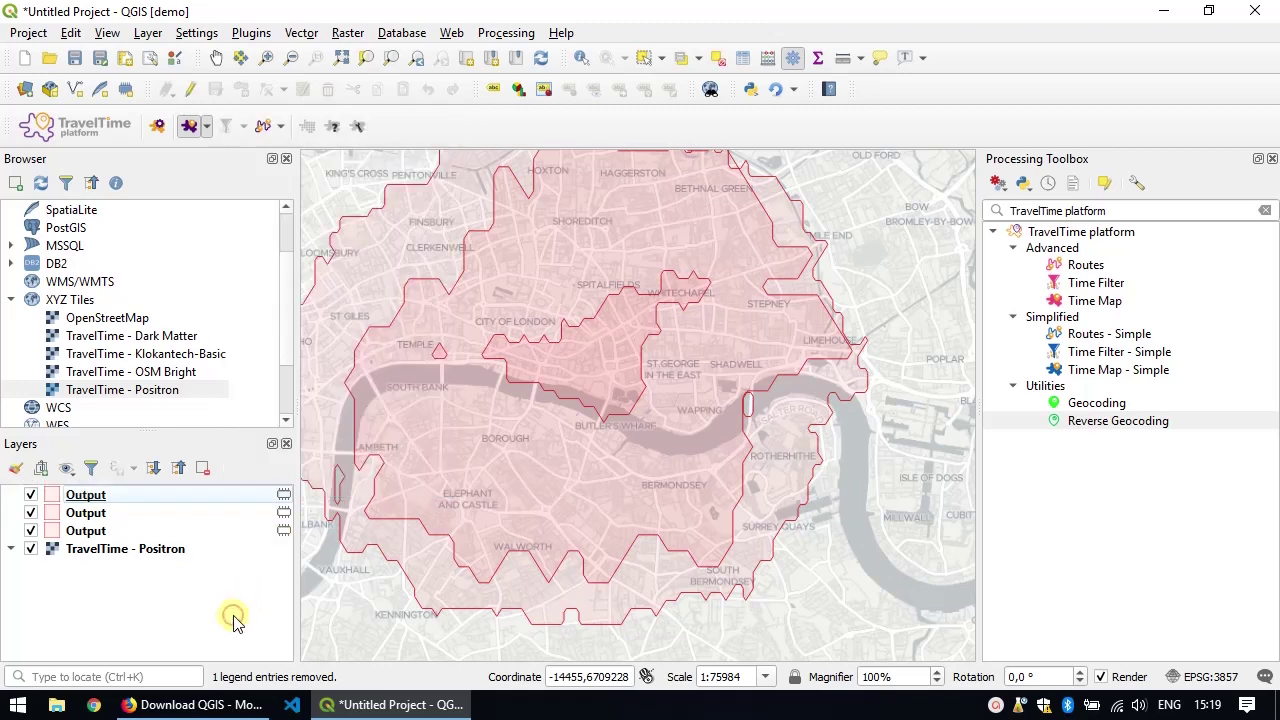
left_click_drag(648, 371, 674, 383)
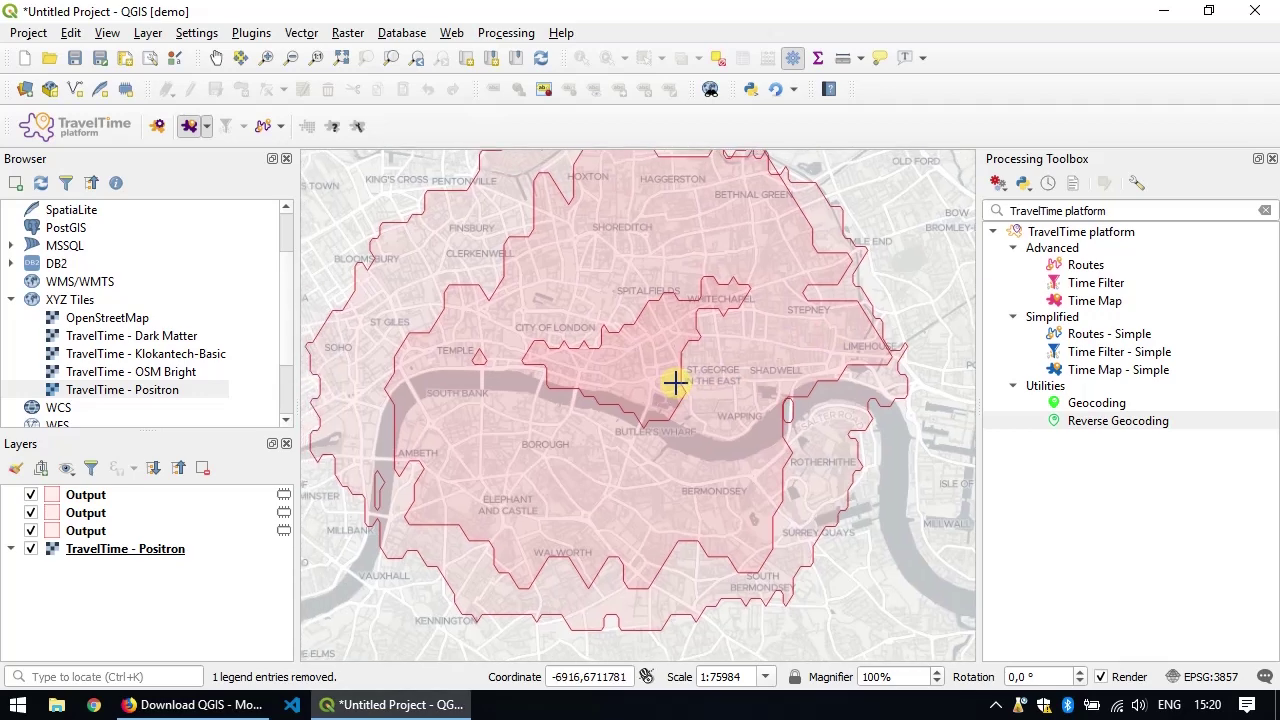
- Toggle the first two Output layers off and on to compare the isochrones
left_click(31, 495)
left_click(31, 495)
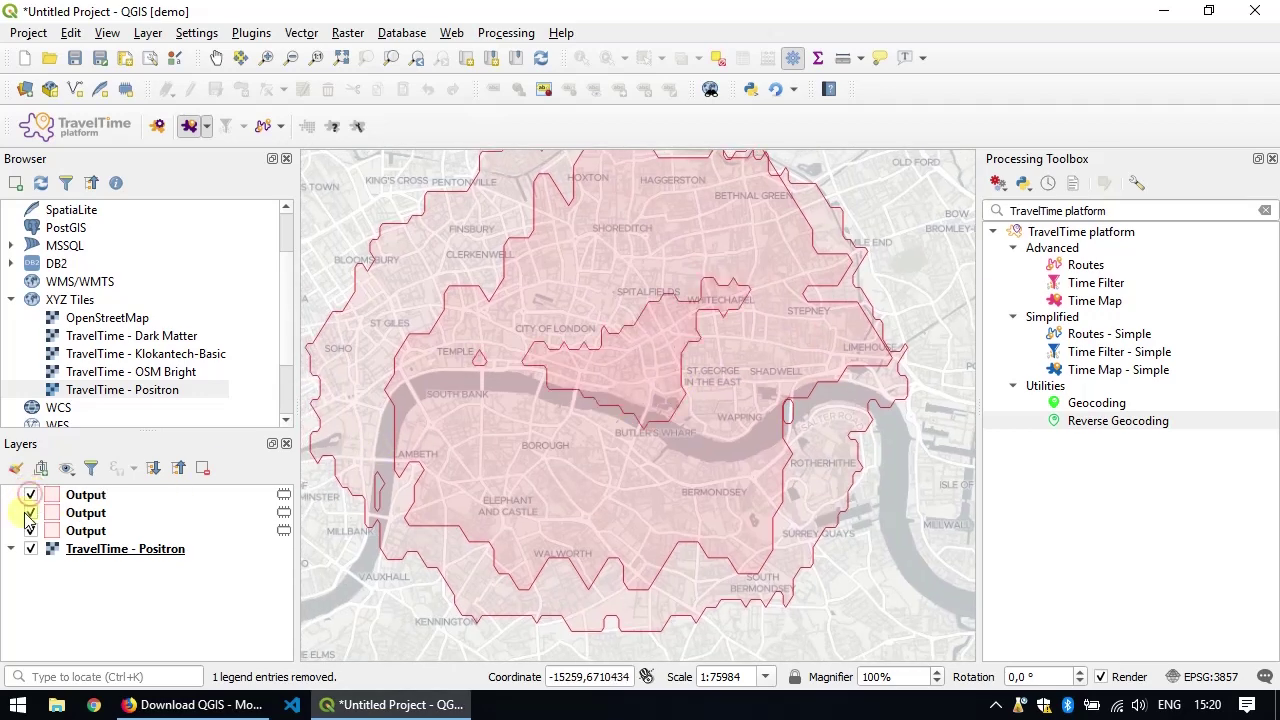
left_click(31, 513)
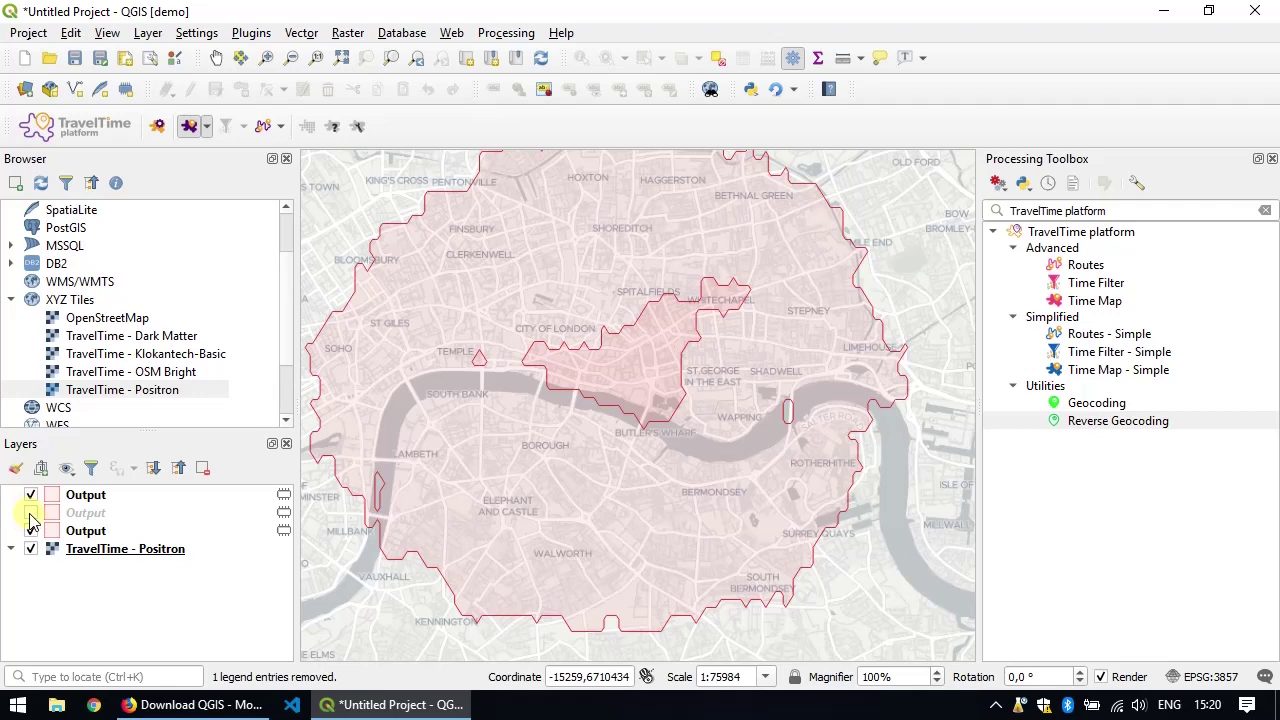
left_click(31, 514)
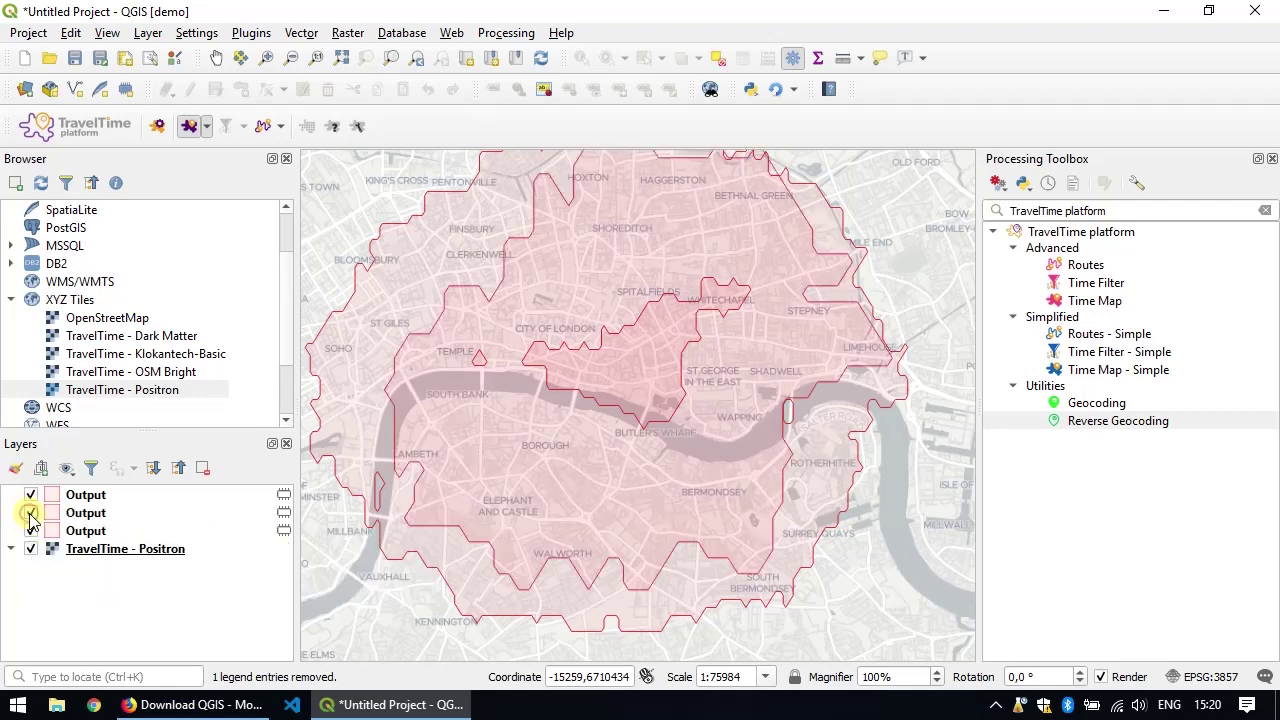
- Remove the two duplicate Output layers, leaving the cycling Output layer selected
left_click(88, 513)
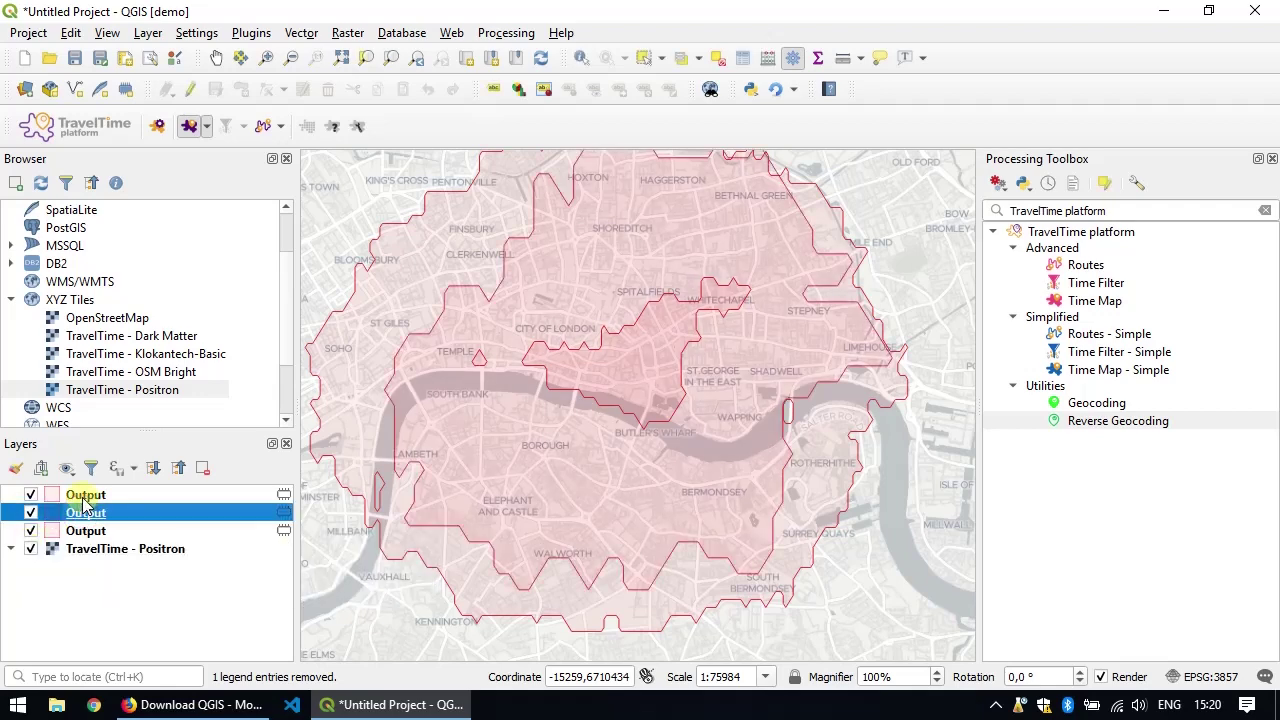
left_click(84, 500, "ctrl")
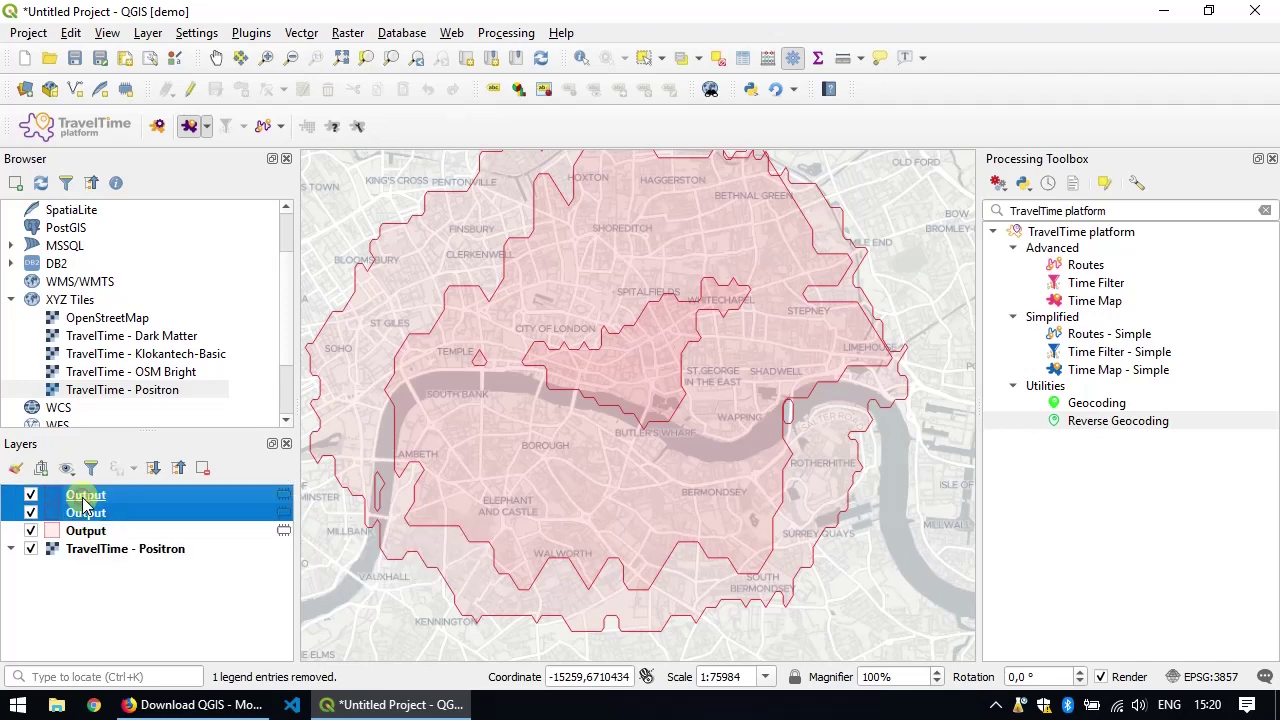
left_click(203, 469)
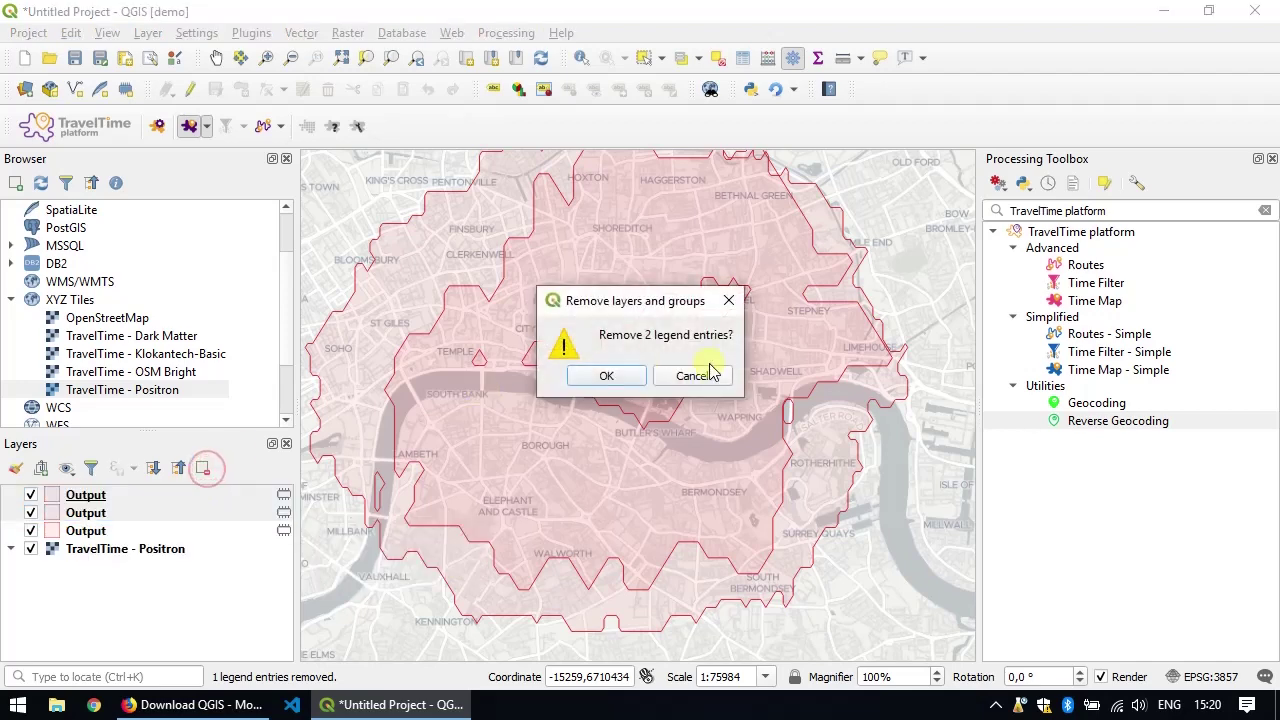
left_click(605, 378)
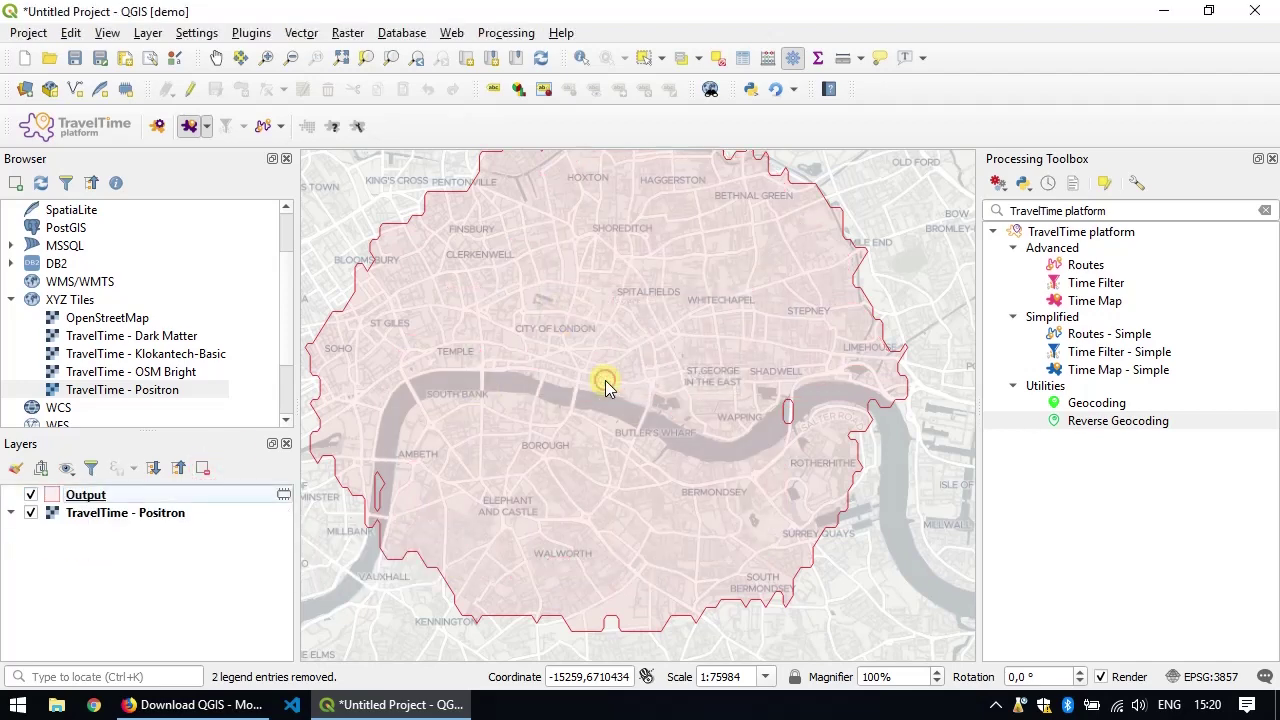
left_click(84, 495)
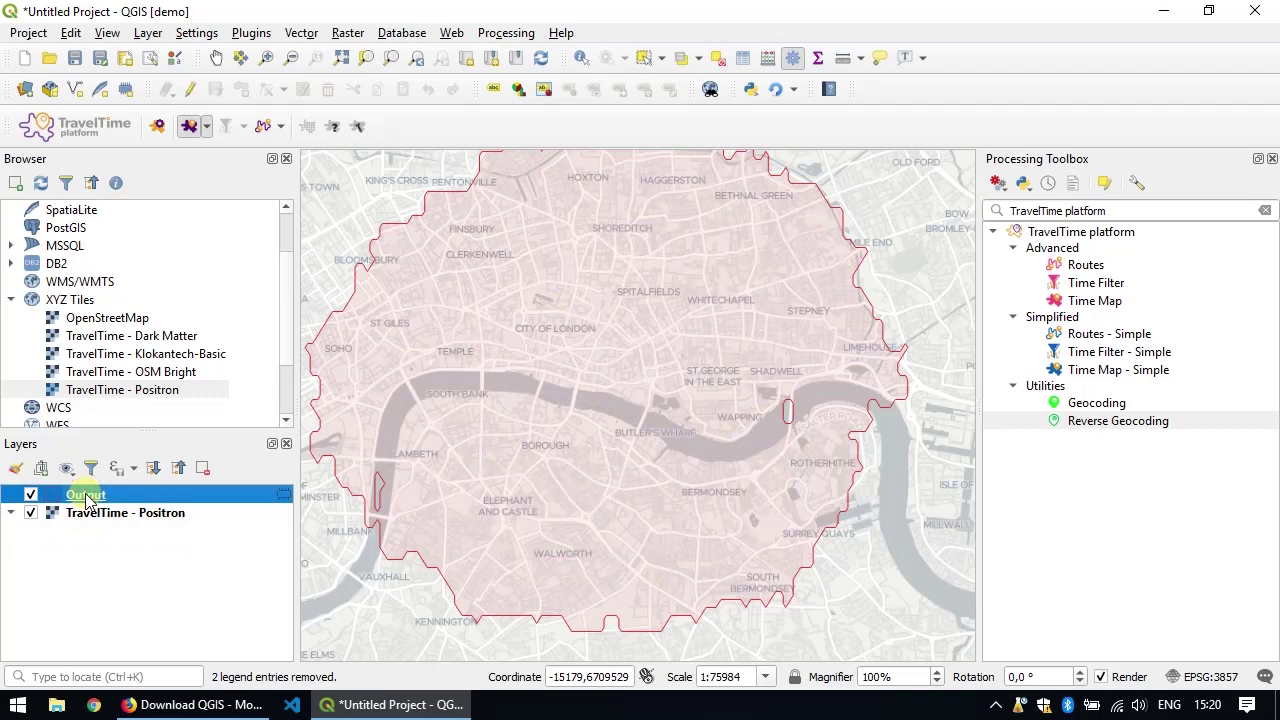
- Rename the remaining Output layer to 'delivery zone - bike'
right_click(87, 498)
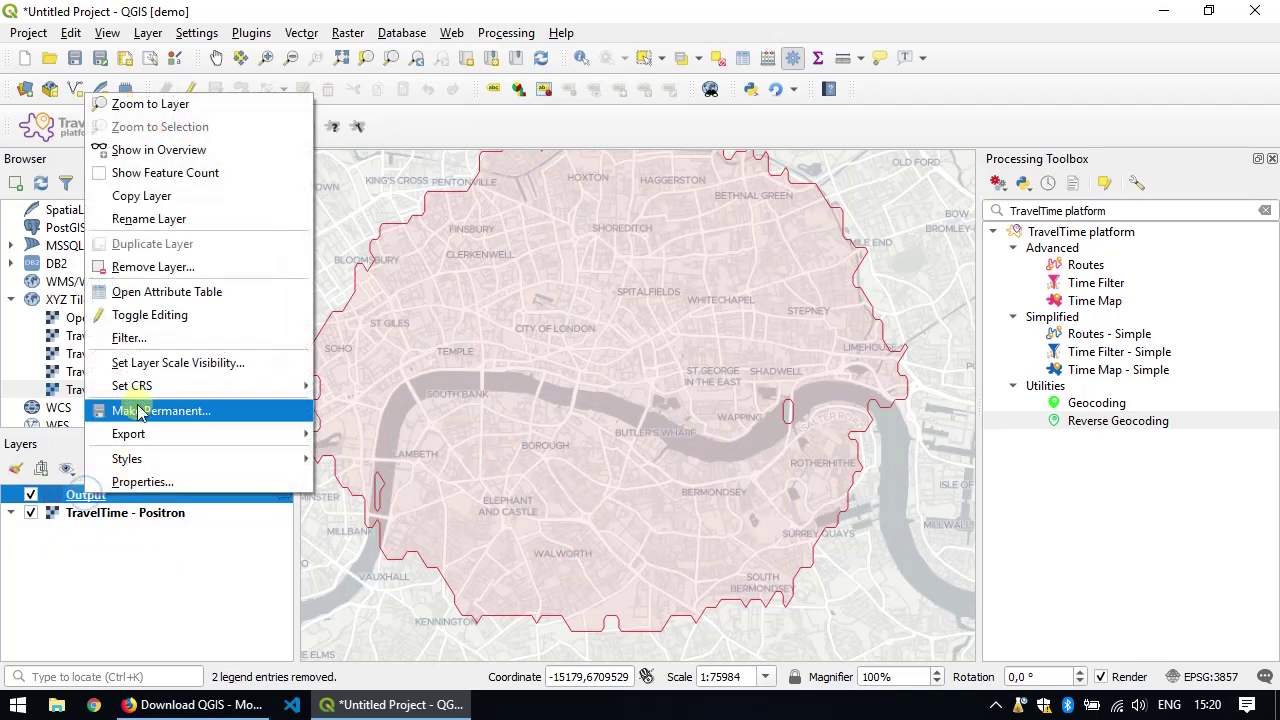
left_click(150, 218)
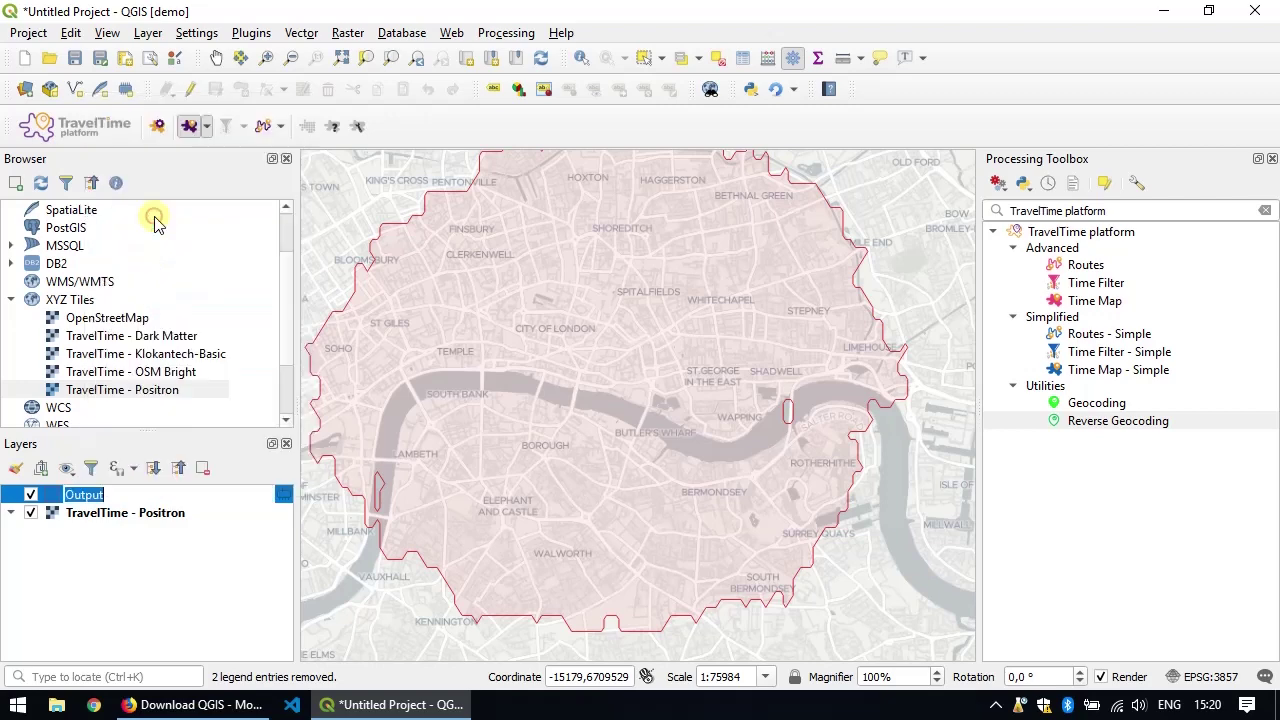
type("delivery zone - bike")
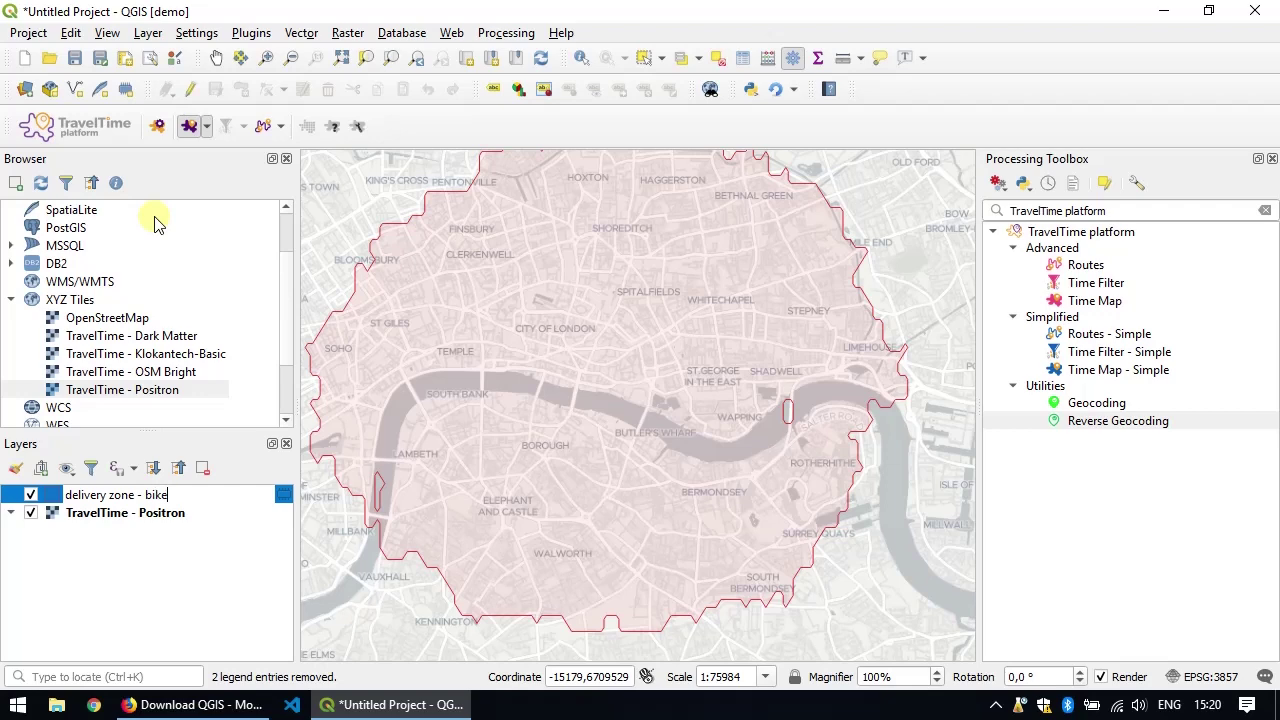
key("Return")
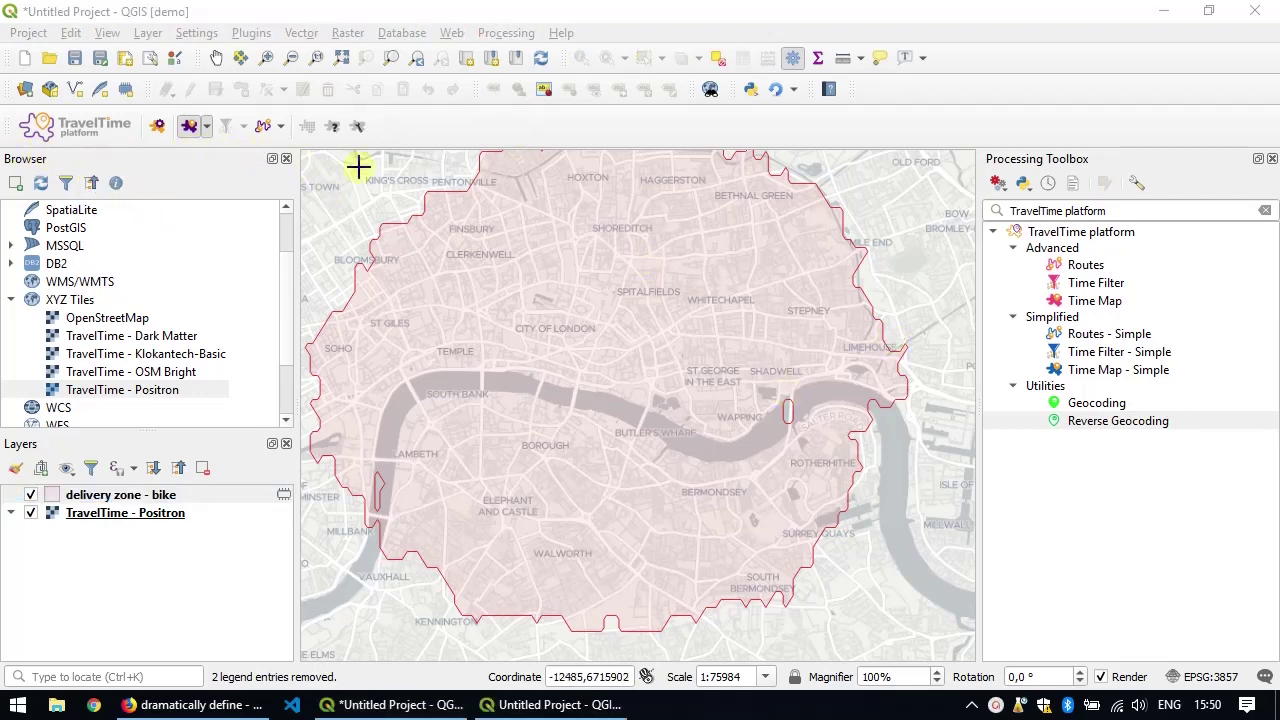
- Close the Browser panel and nudge the map to recentre the delivery zone
left_click(287, 159)
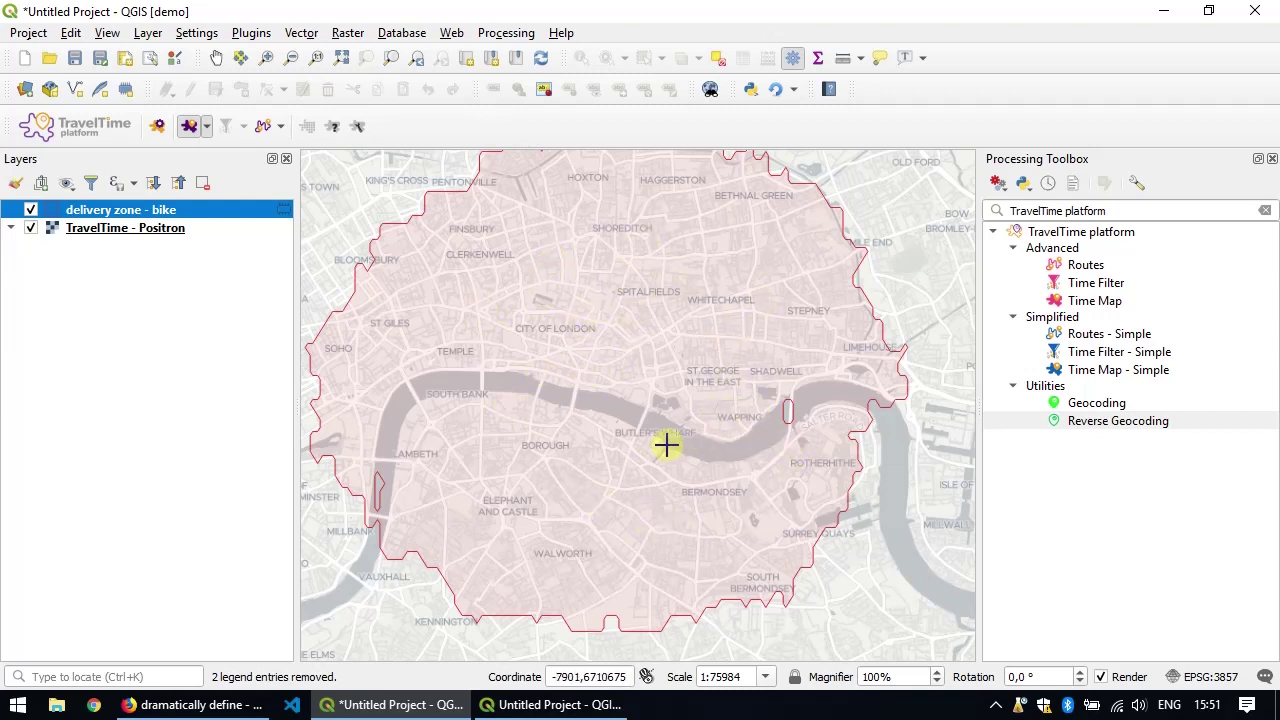
mouse_move(623, 357)
left_mouse_down()
mouse_move(651, 363)
mouse_move(643, 371)
left_mouse_up()
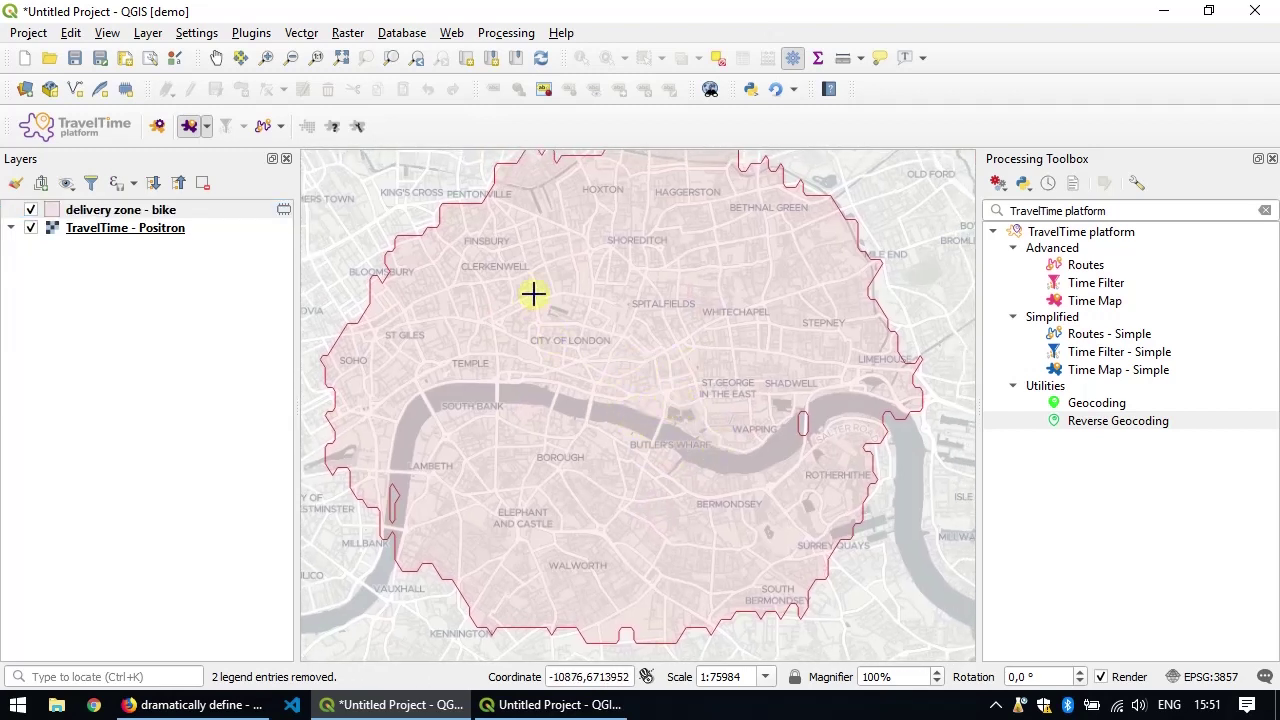
- Search the plugin manager for 'quickosm' and install the QuickOSM plugin
left_click(250, 32)
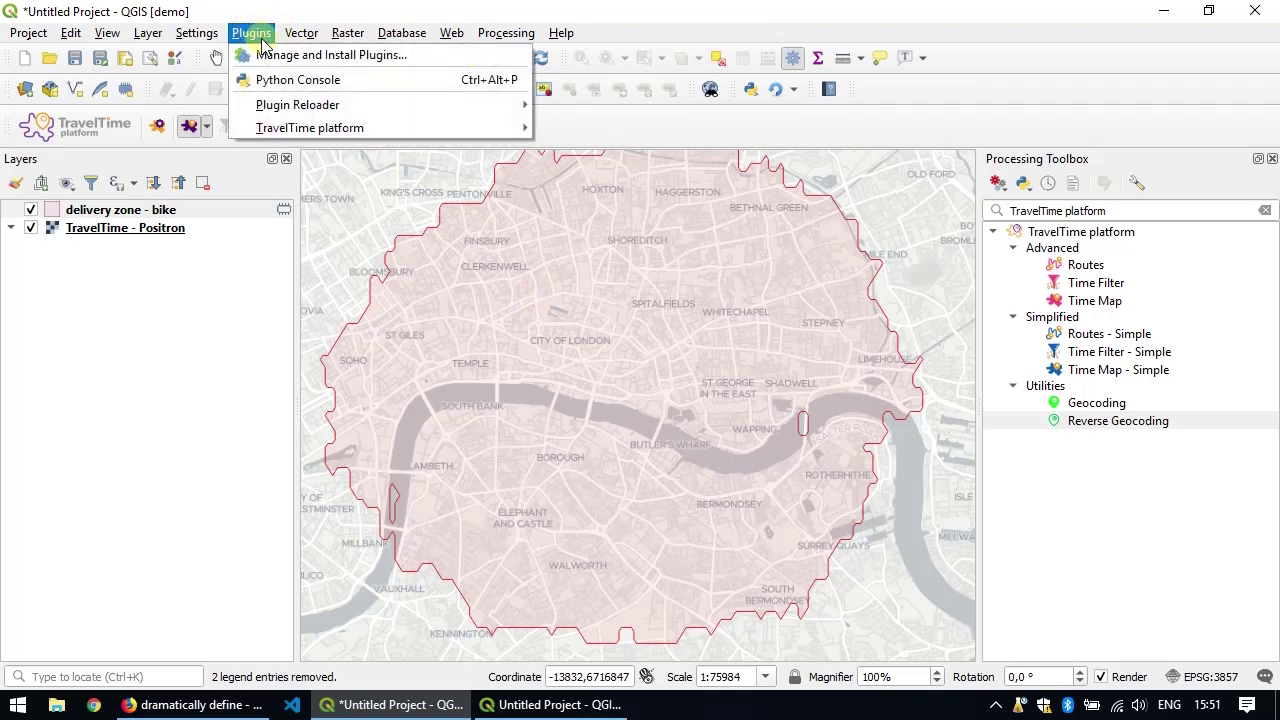
left_click(280, 55)
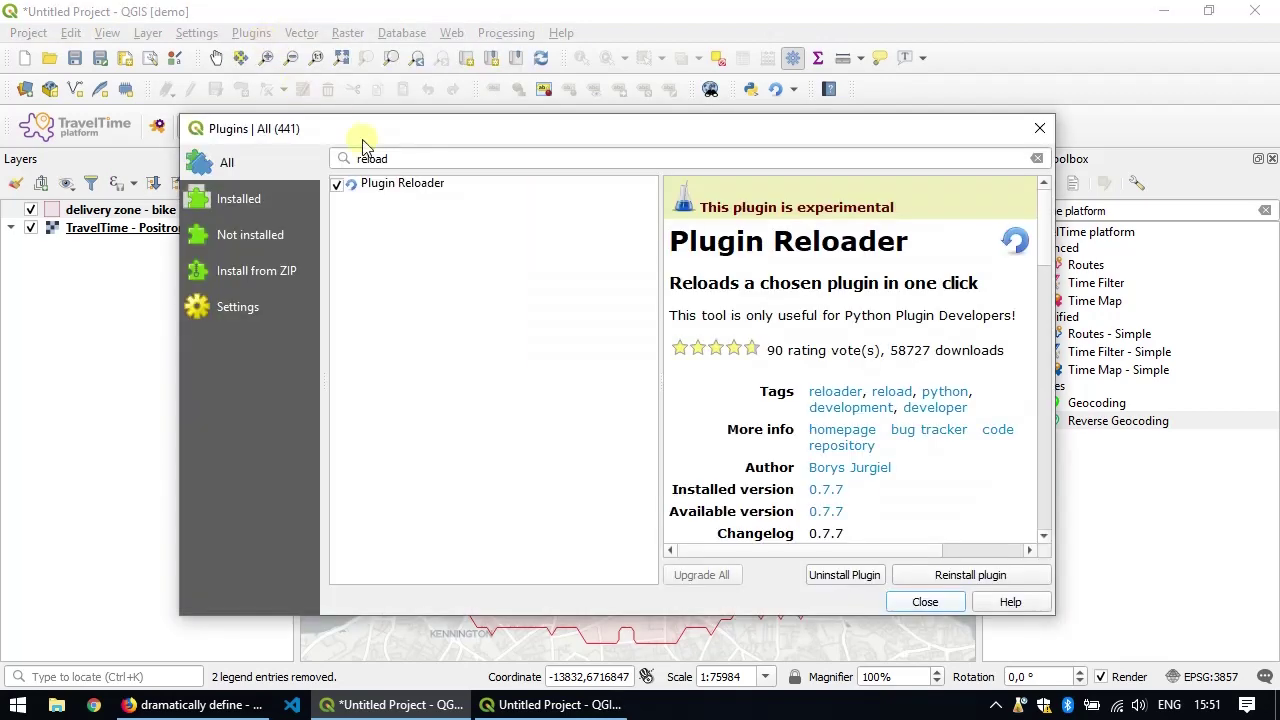
double_click(388, 160)
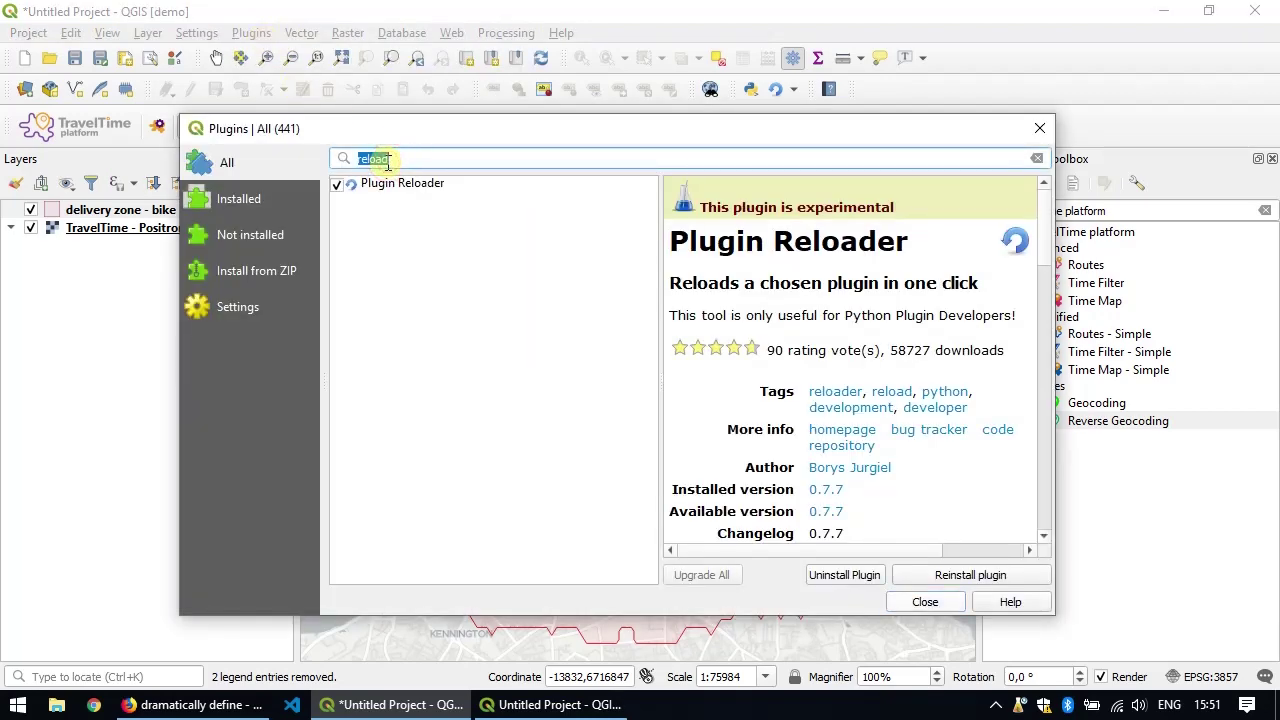
type("quickosm")
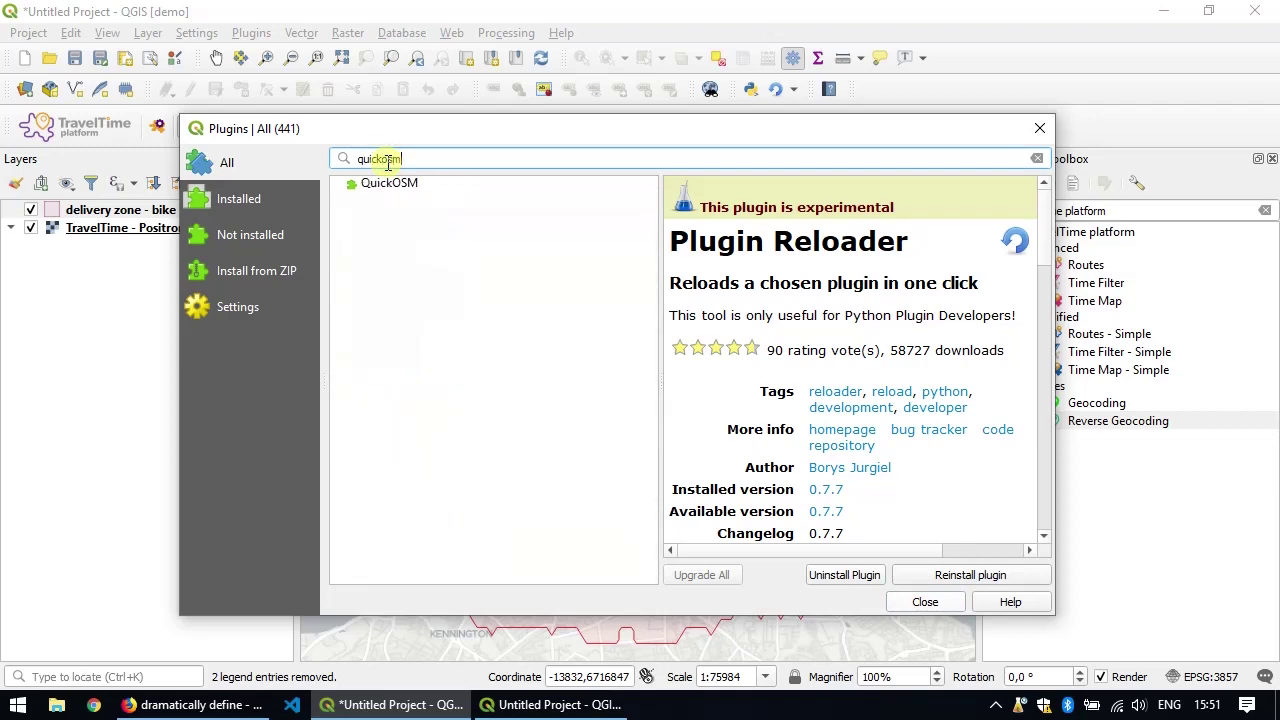
left_click(405, 188)
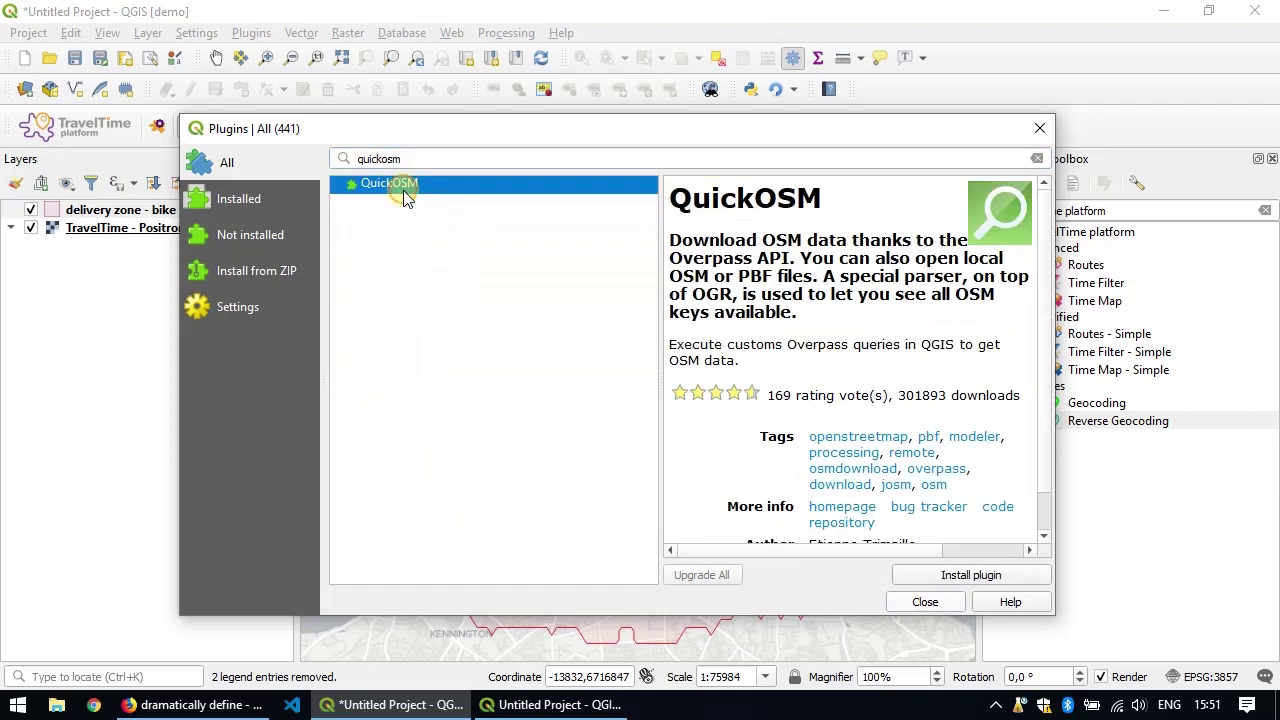
left_click(970, 577)
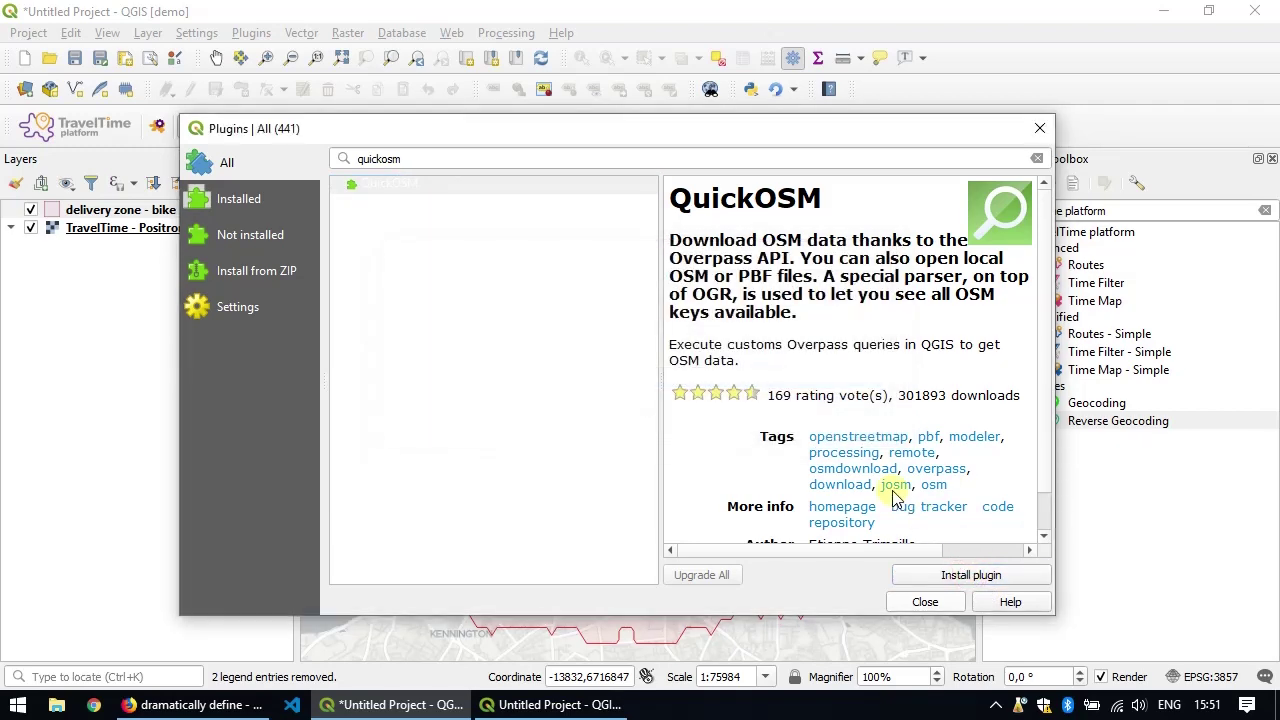
left_click(924, 602)
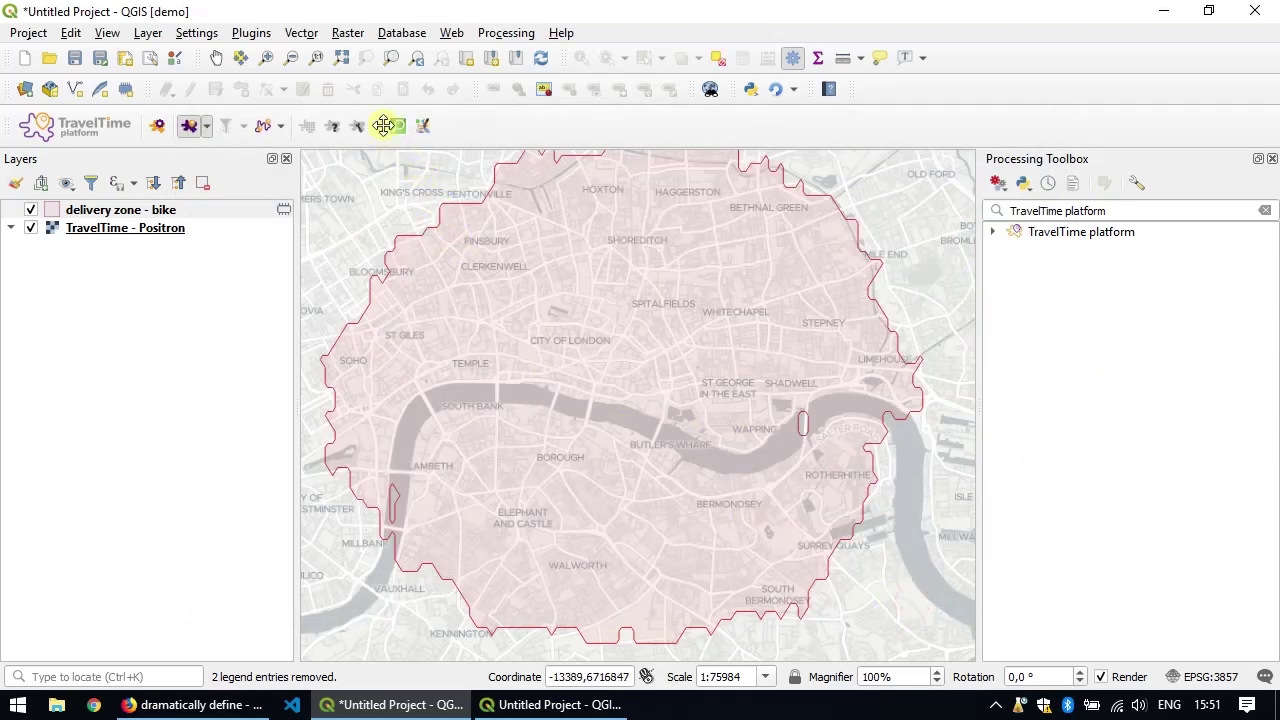
- Reposition the QuickOSM toolbar, open the QuickOSM dialog and move it on screen
left_click_drag(384, 127, 531, 125)
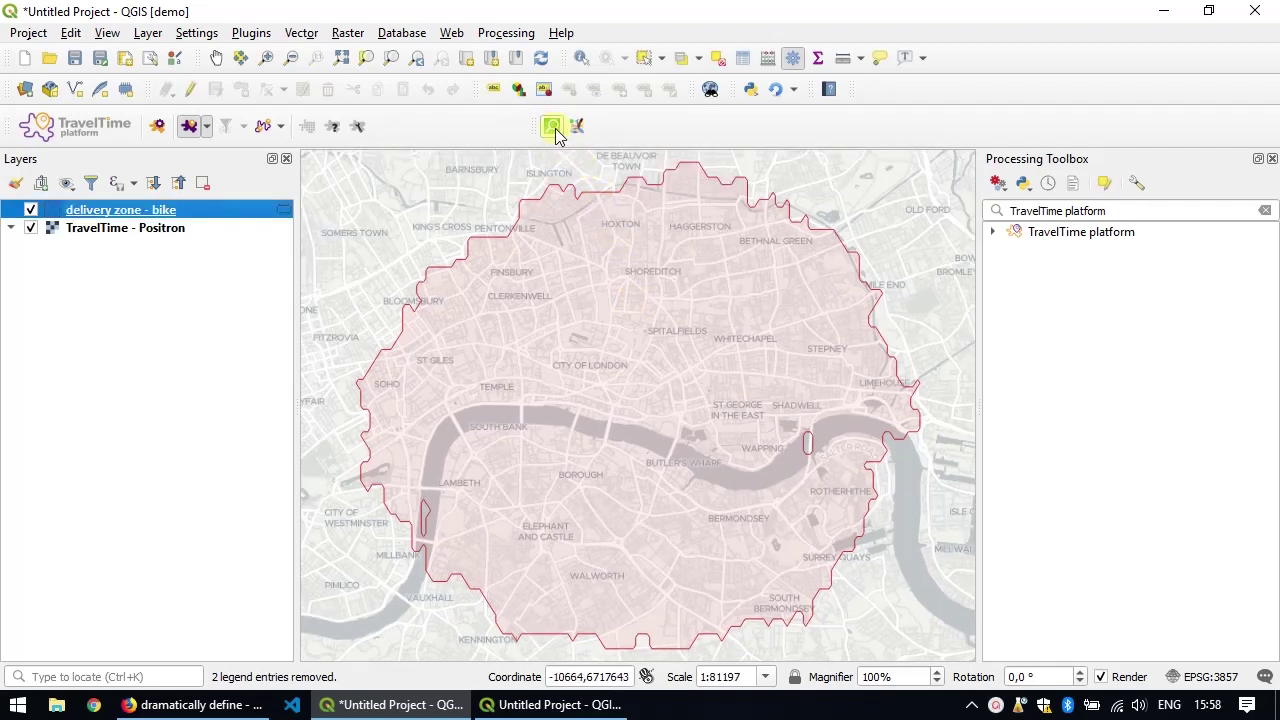
left_click(552, 128)
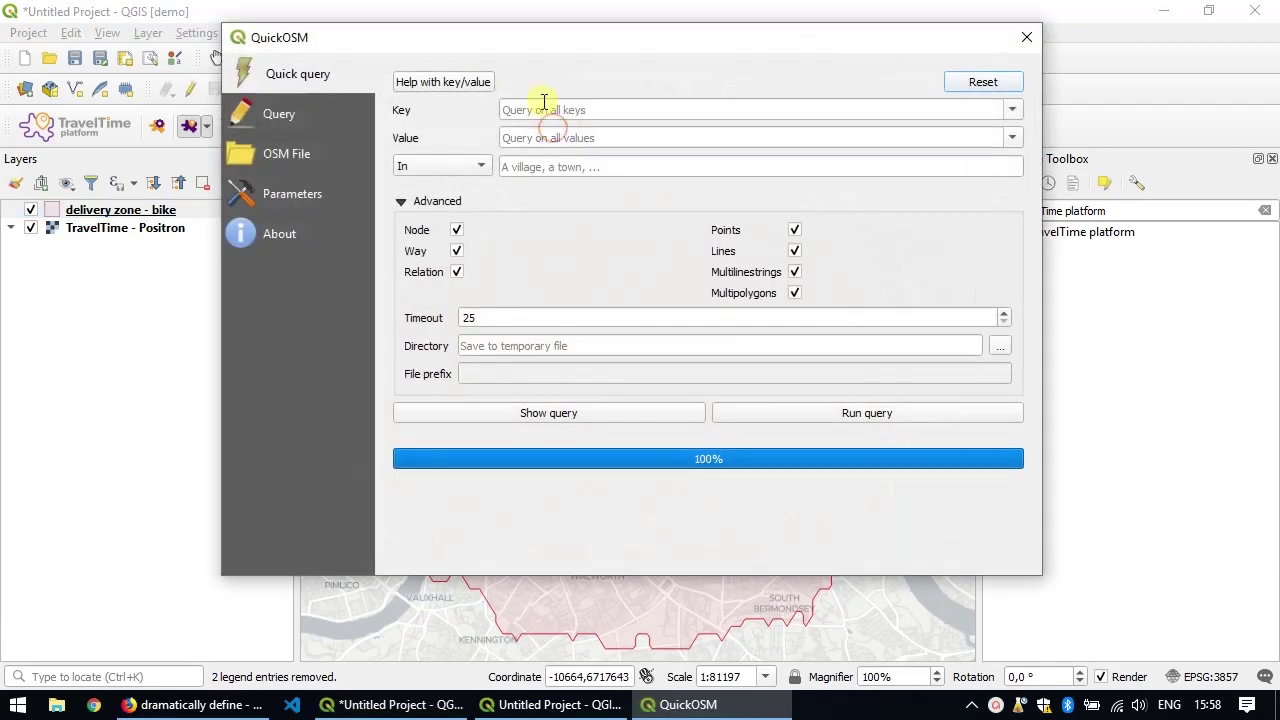
left_click_drag(512, 47, 488, 76)
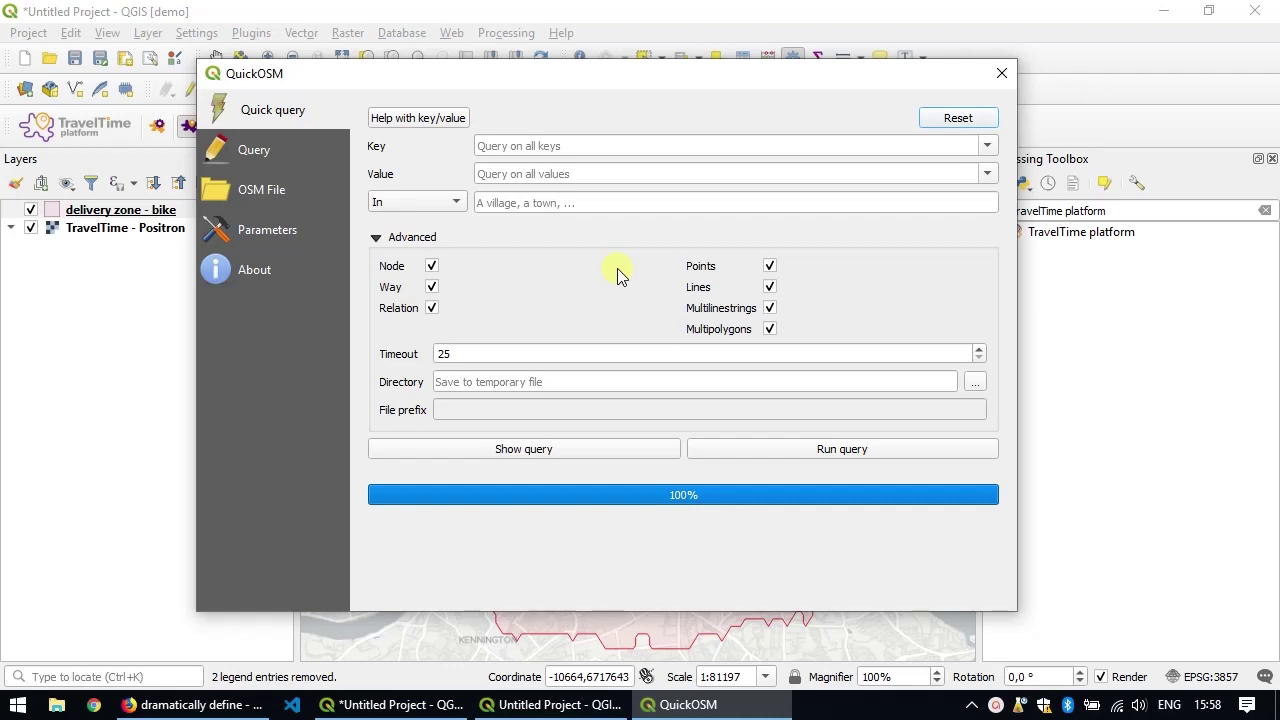
- Set the Quick query key to public_transport and the value to stop_position
left_click(985, 147)
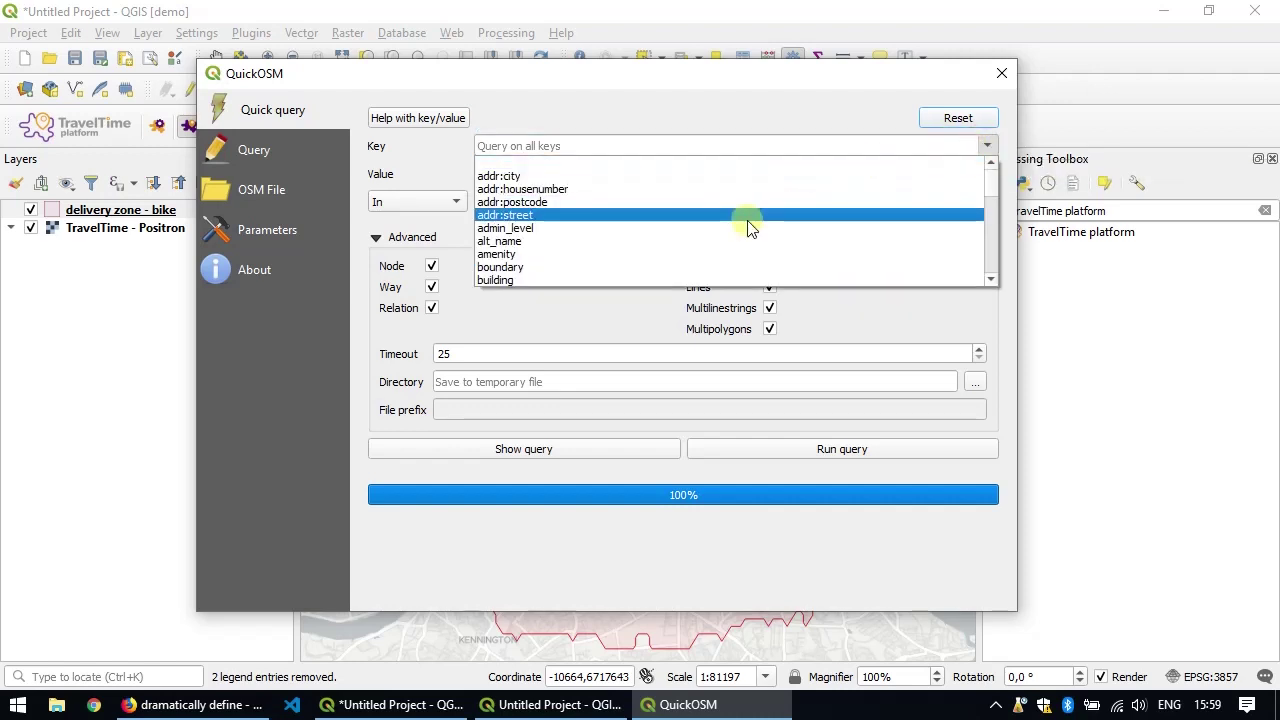
type("pu")
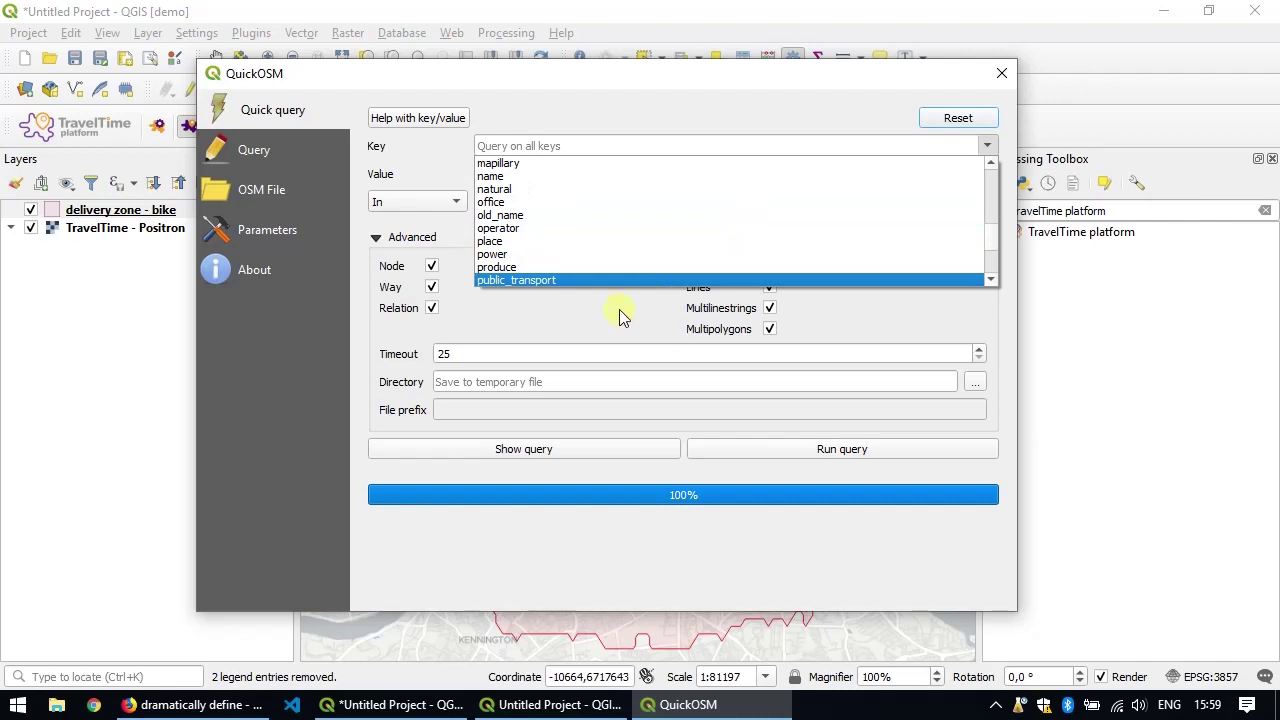
left_click(527, 281)
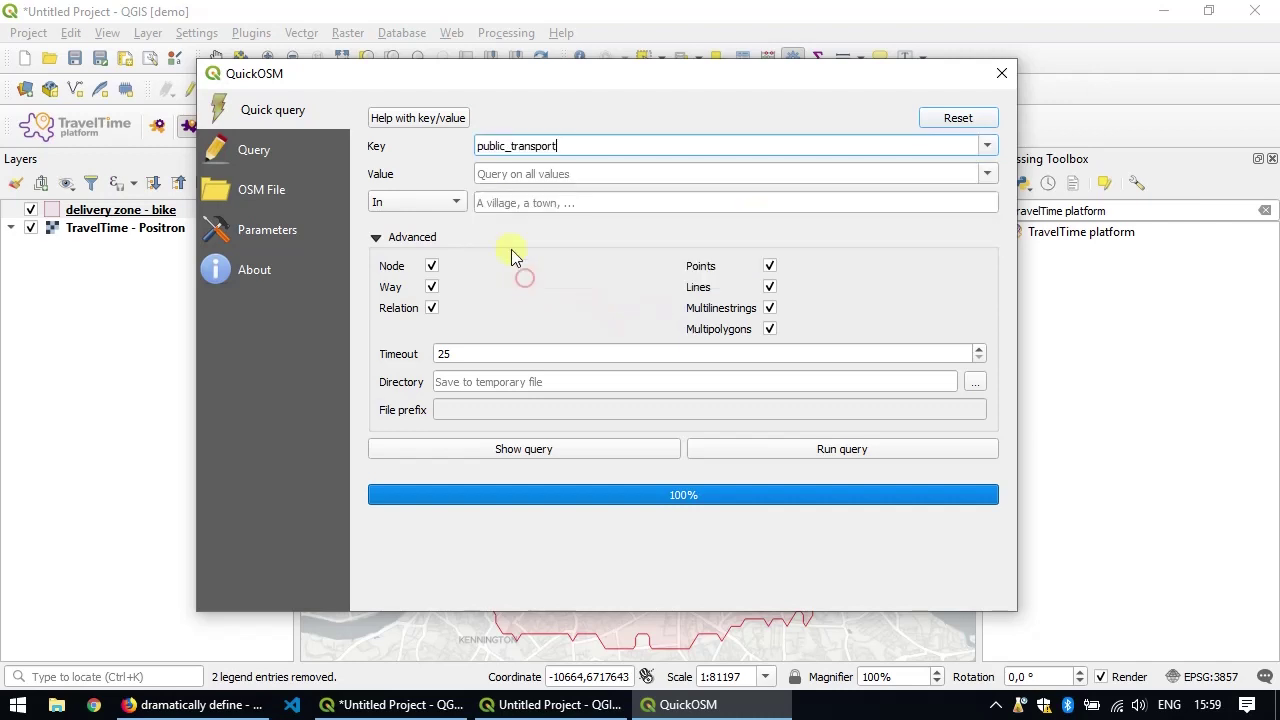
left_click(988, 174)
left_click(634, 204)
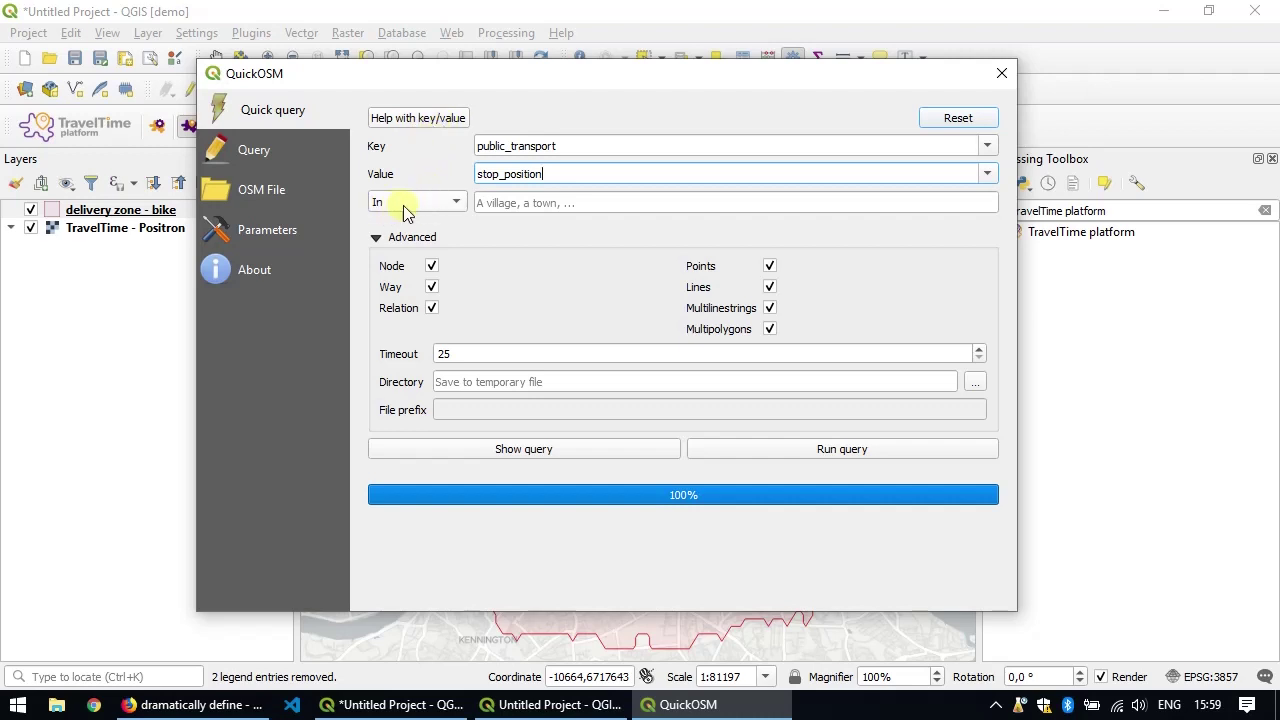
- Limit the query to Canvas Extent, exclude lines, multilinestrings and multipolygons, and run it
left_click(428, 204)
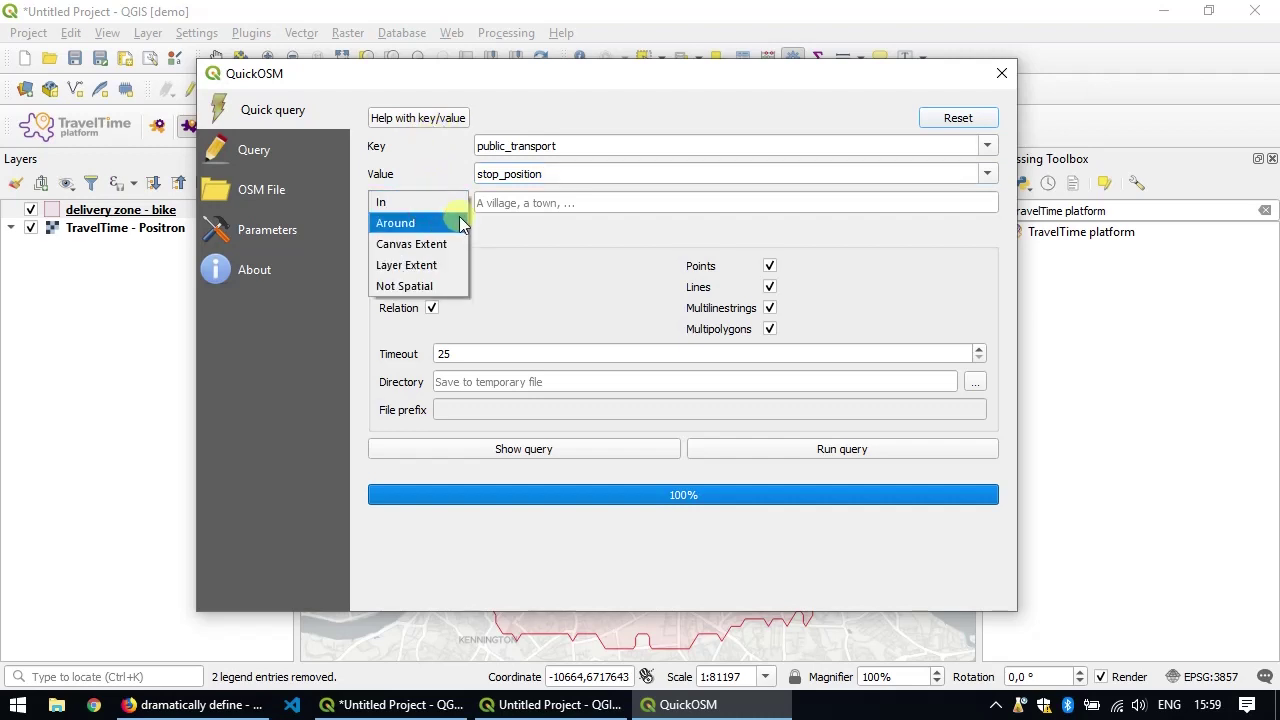
left_click(440, 244)
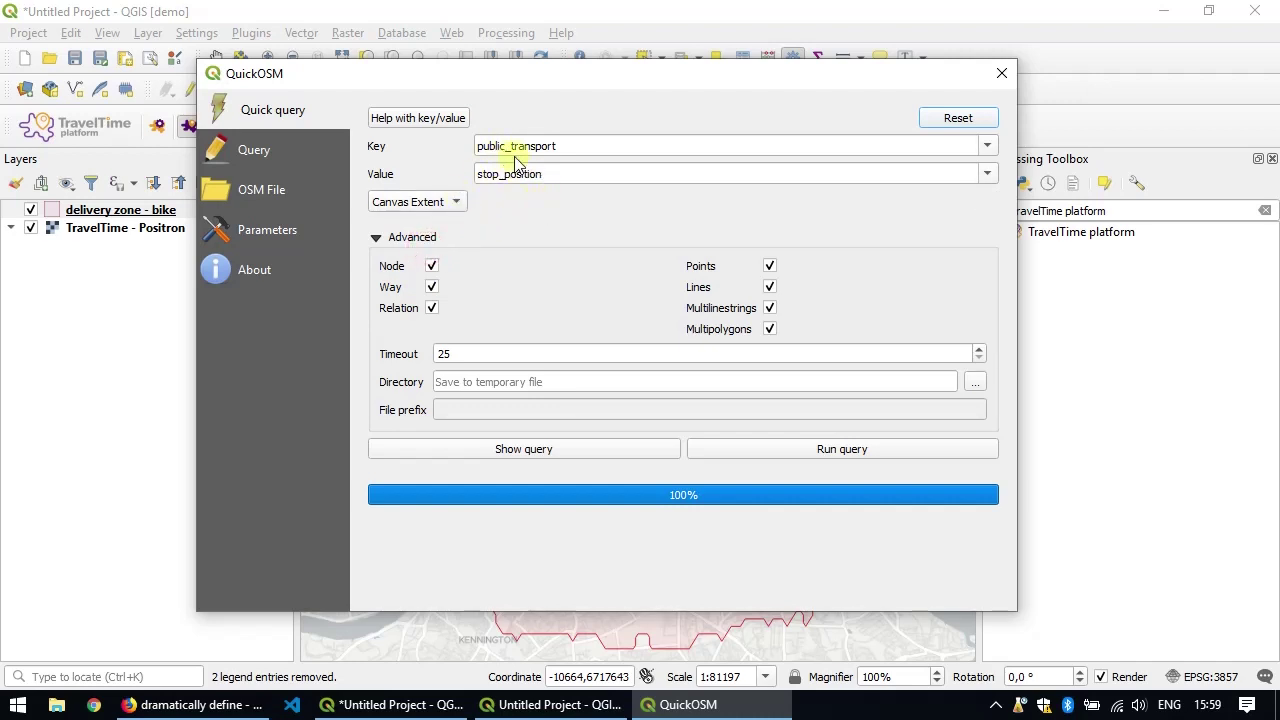
left_click(414, 240)
left_click(405, 330)
left_click(768, 287)
left_click(770, 308)
left_click(769, 329)
left_click(789, 448)
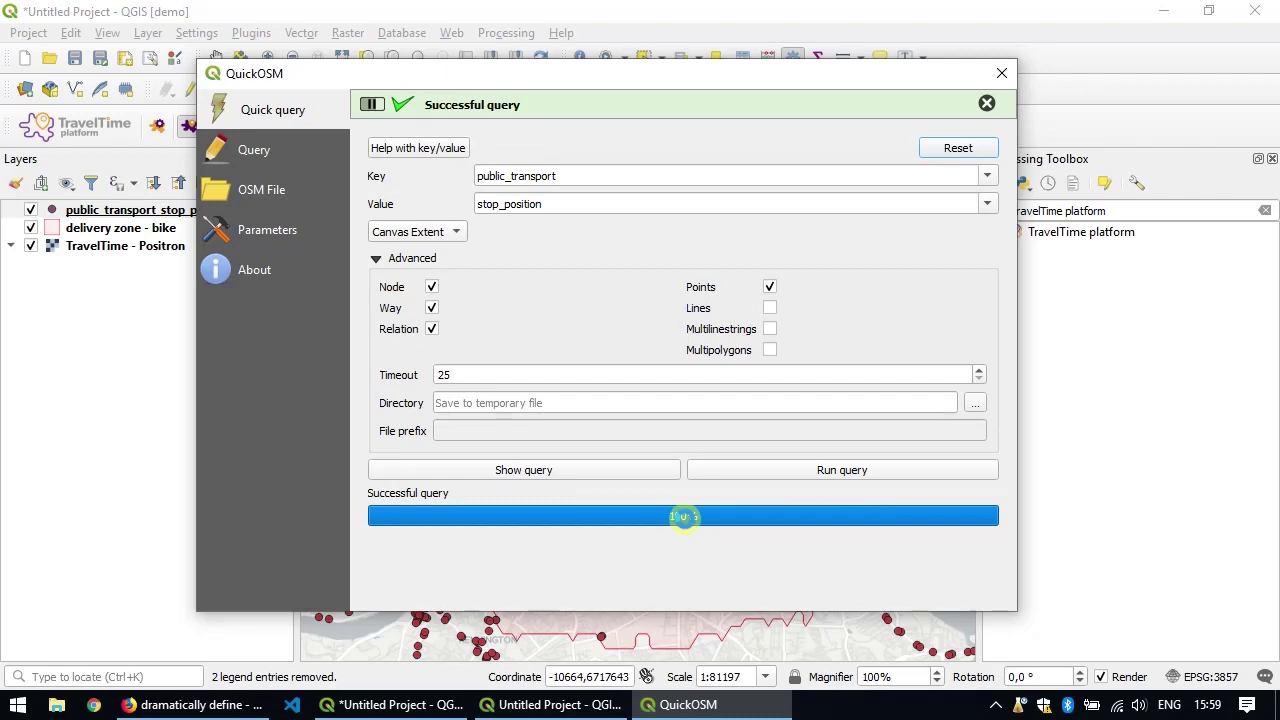
- Close QuickOSM and frame the stop-position points around the Tower and riverfront in central London
left_click(1003, 73)
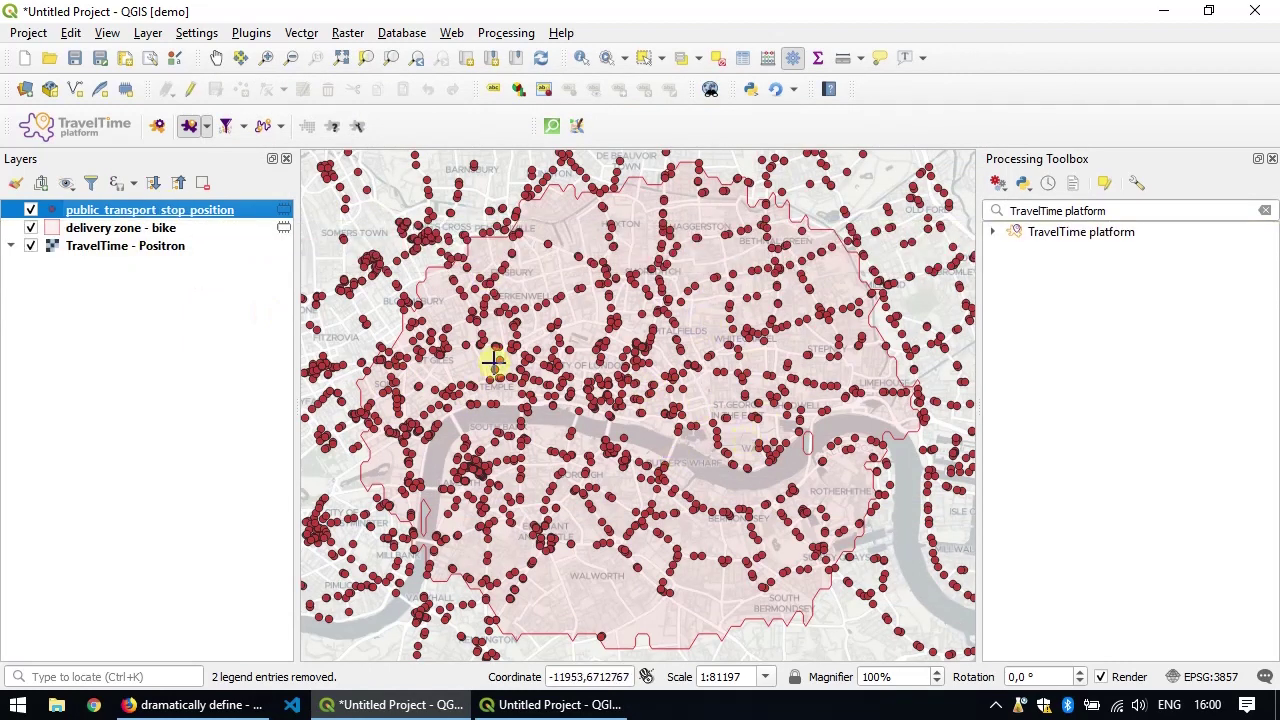
scroll(622, 437, "down", 1)
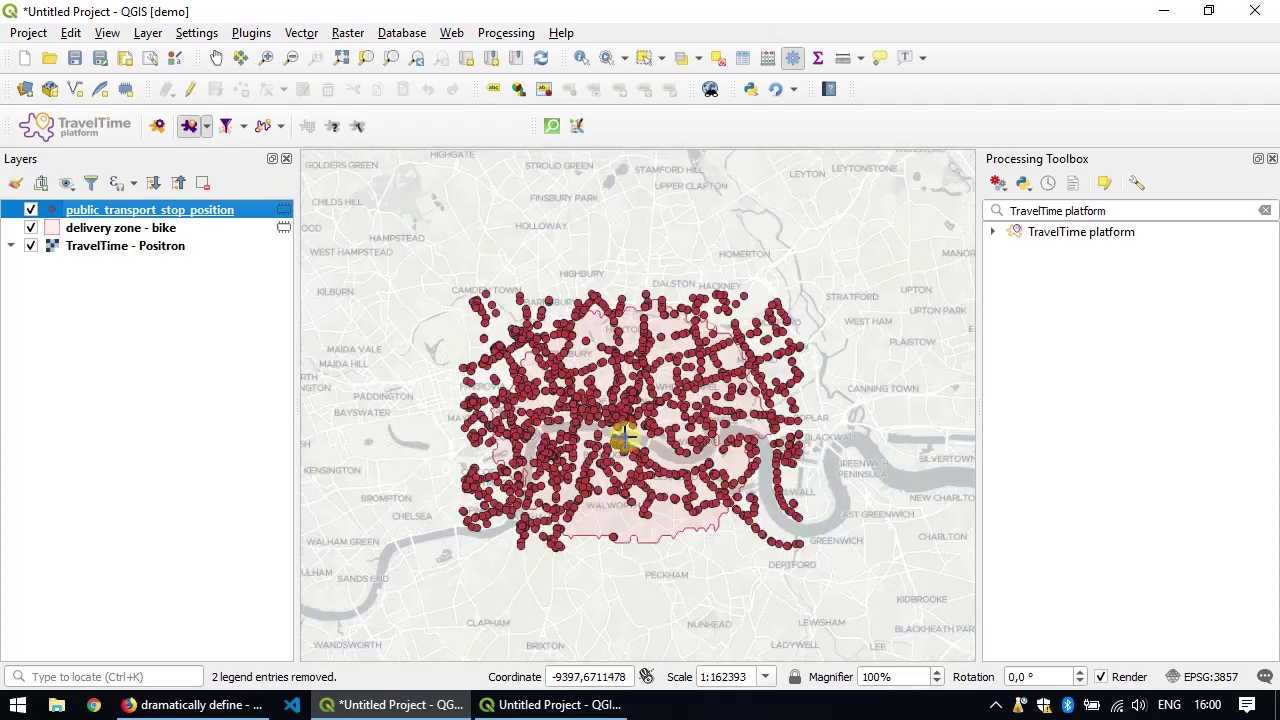
scroll(622, 437, "up", 1)
mouse_move(651, 420)
left_mouse_down()
mouse_move(651, 366)
mouse_move(652, 397)
left_mouse_up()
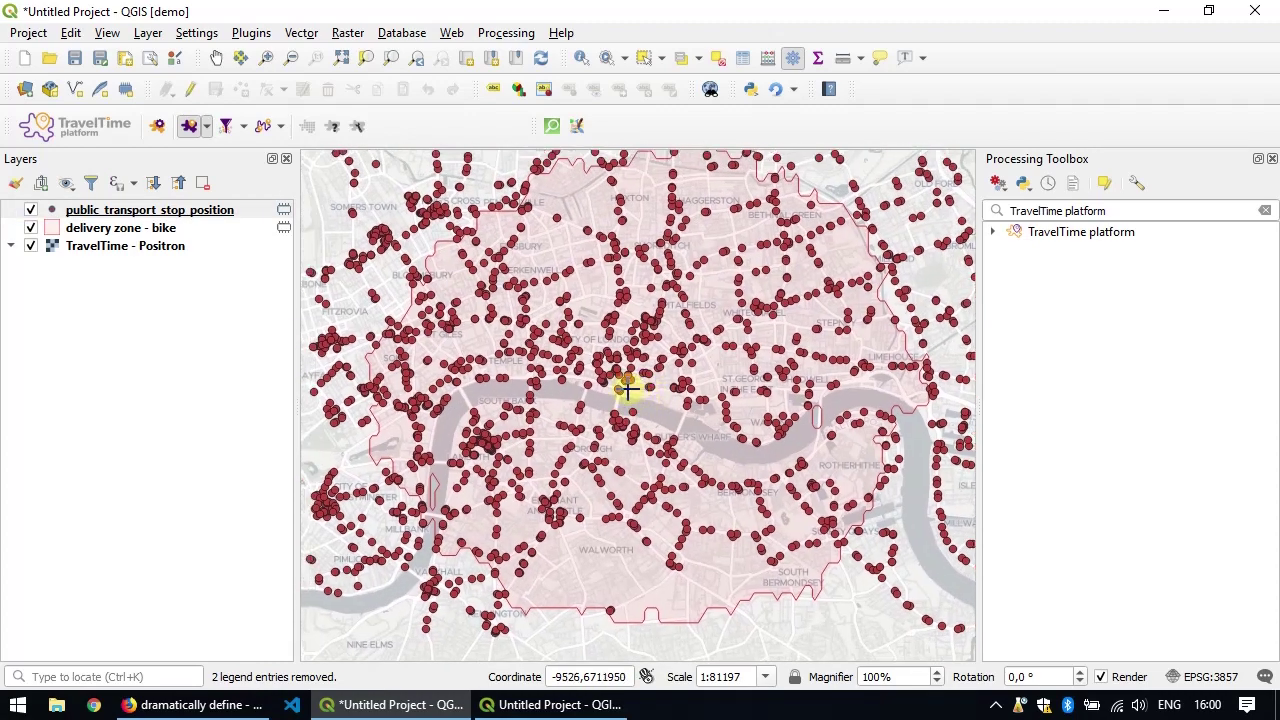
scroll(627, 390, "down", 2)
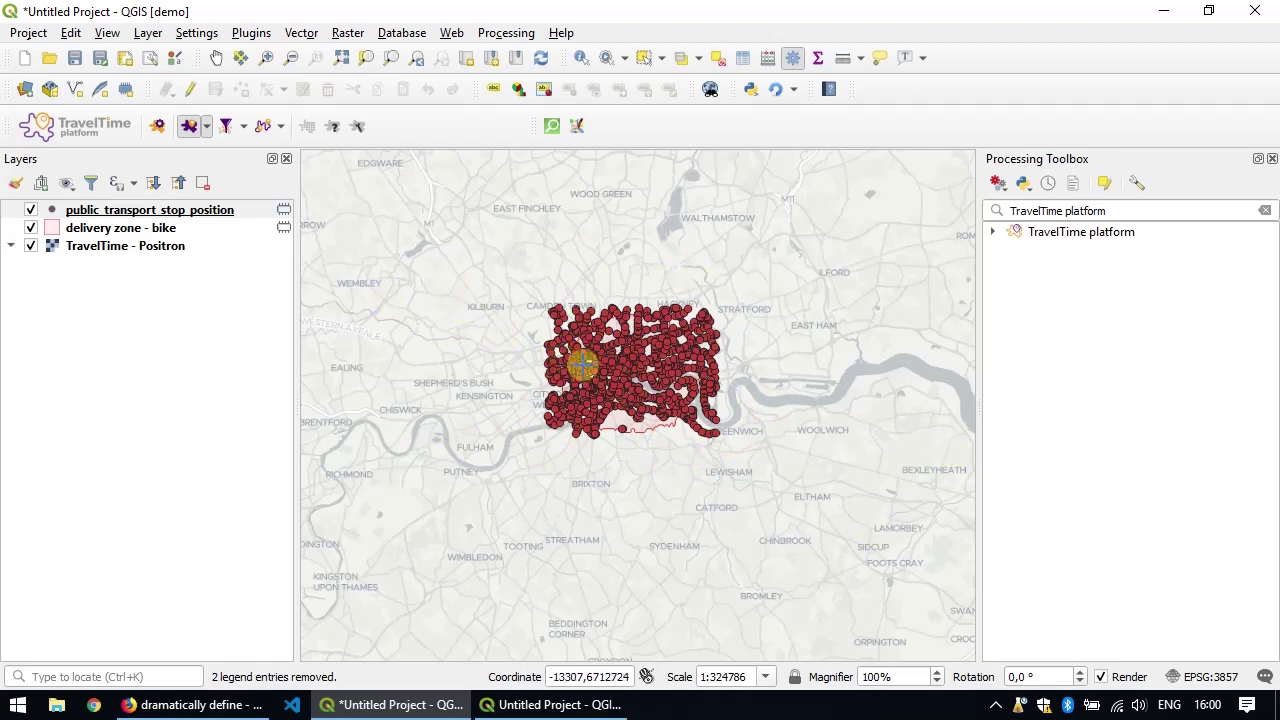
scroll(637, 390, "up", 4)
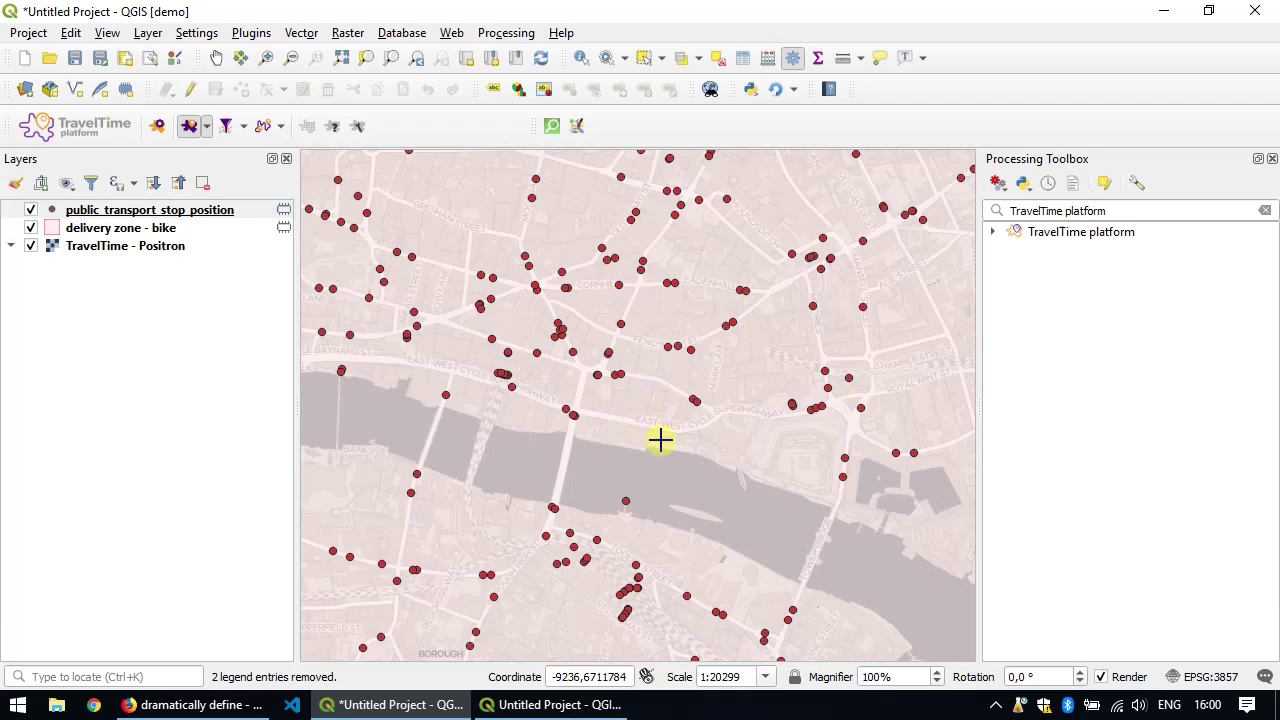
left_click_drag(657, 437, 562, 328)
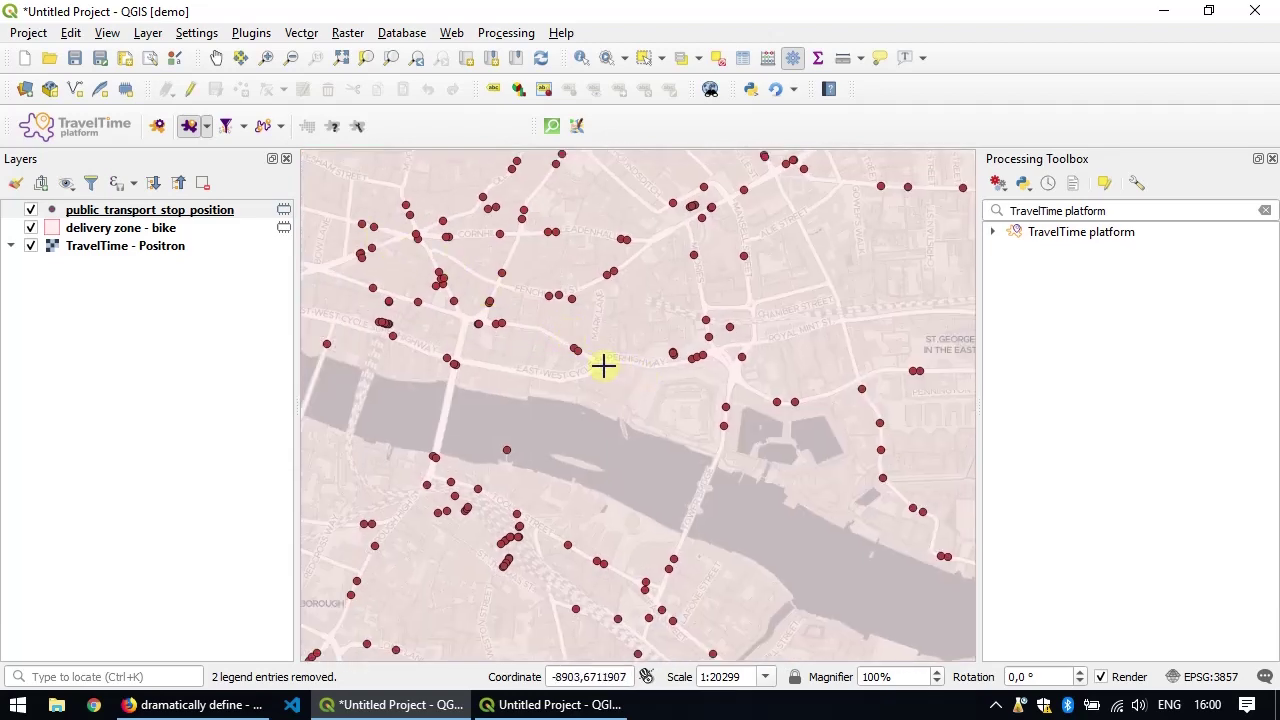
scroll(672, 327, "down", 1)
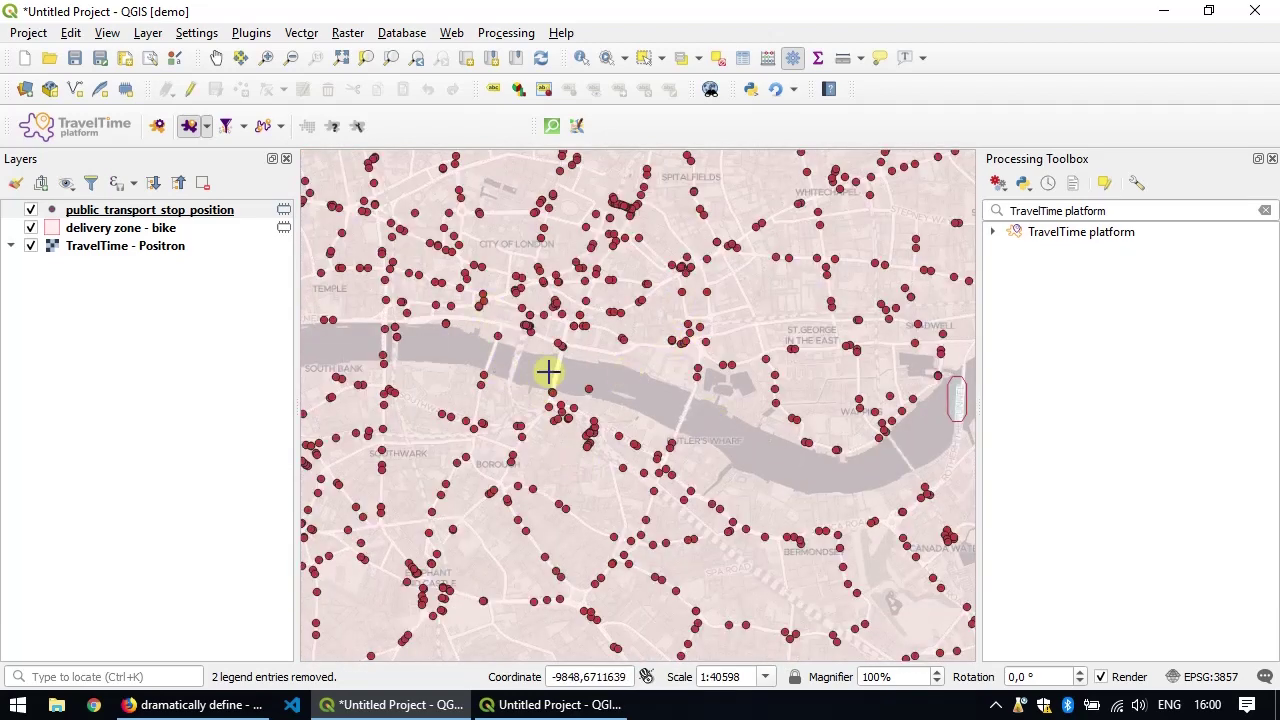
scroll(620, 344, "up", 1)
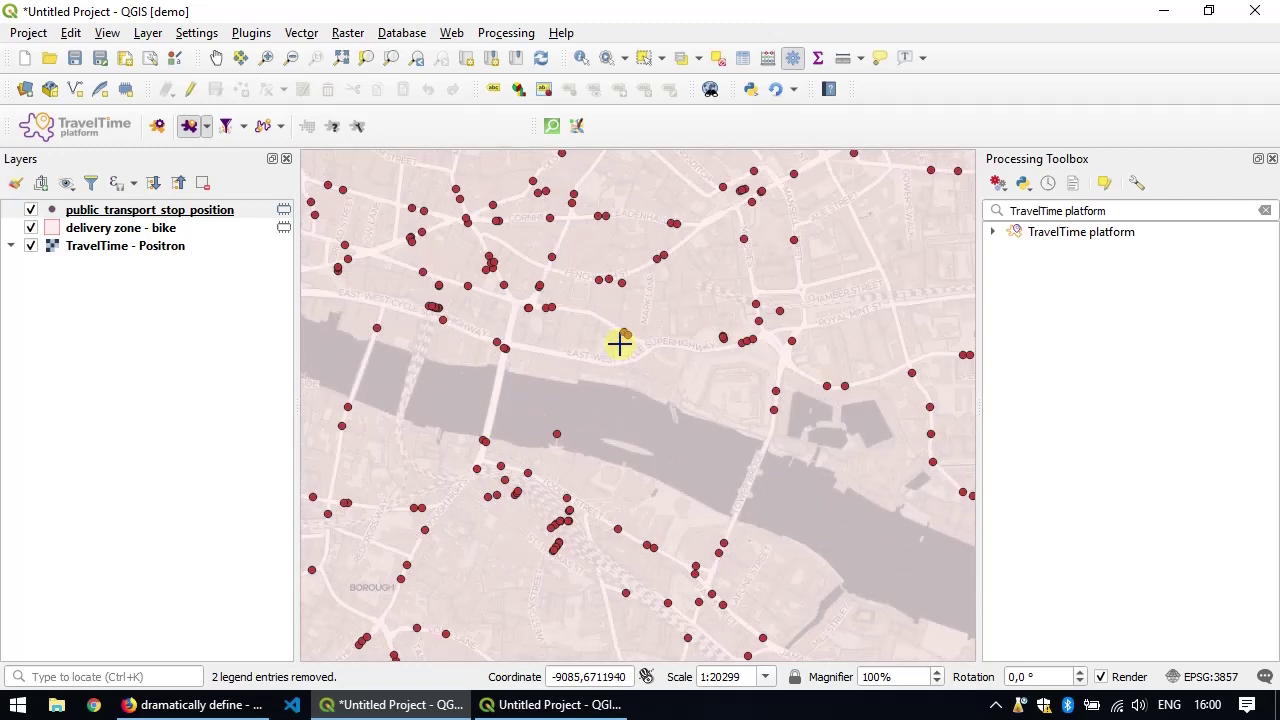
- Set the Quick time filter travel mode to walking for 15 minutes
left_click(244, 128)
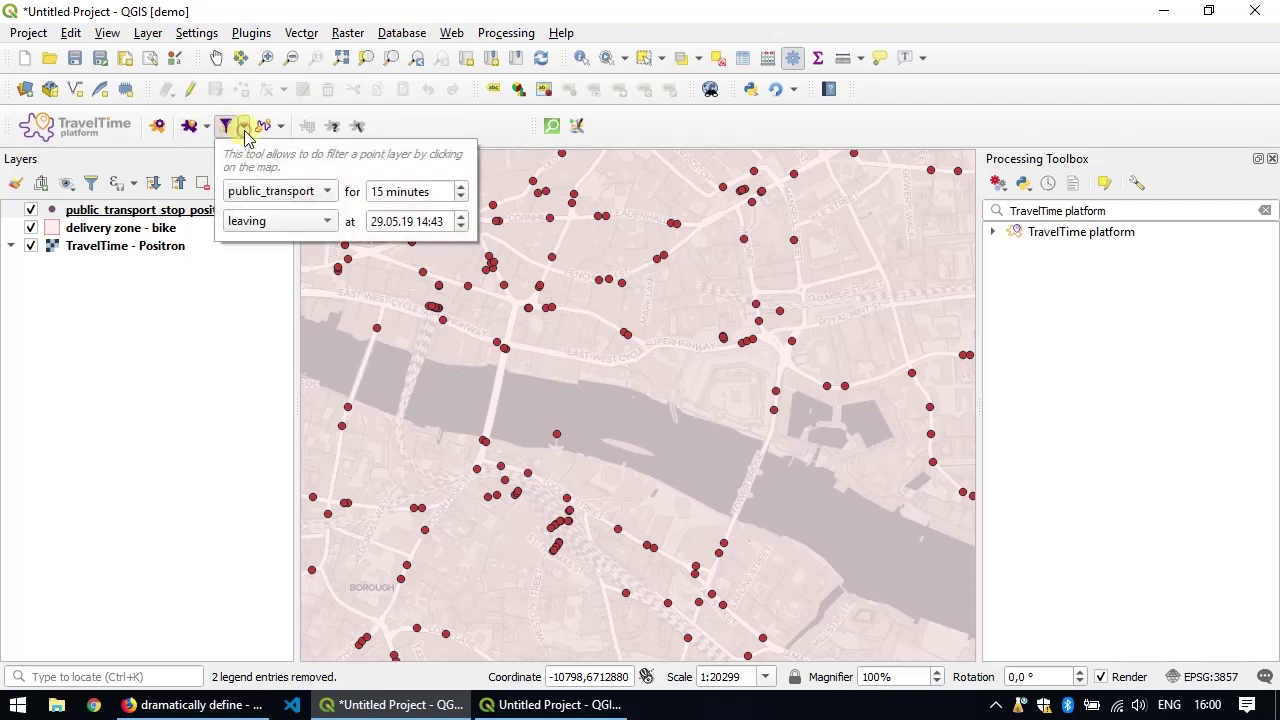
left_click(322, 190)
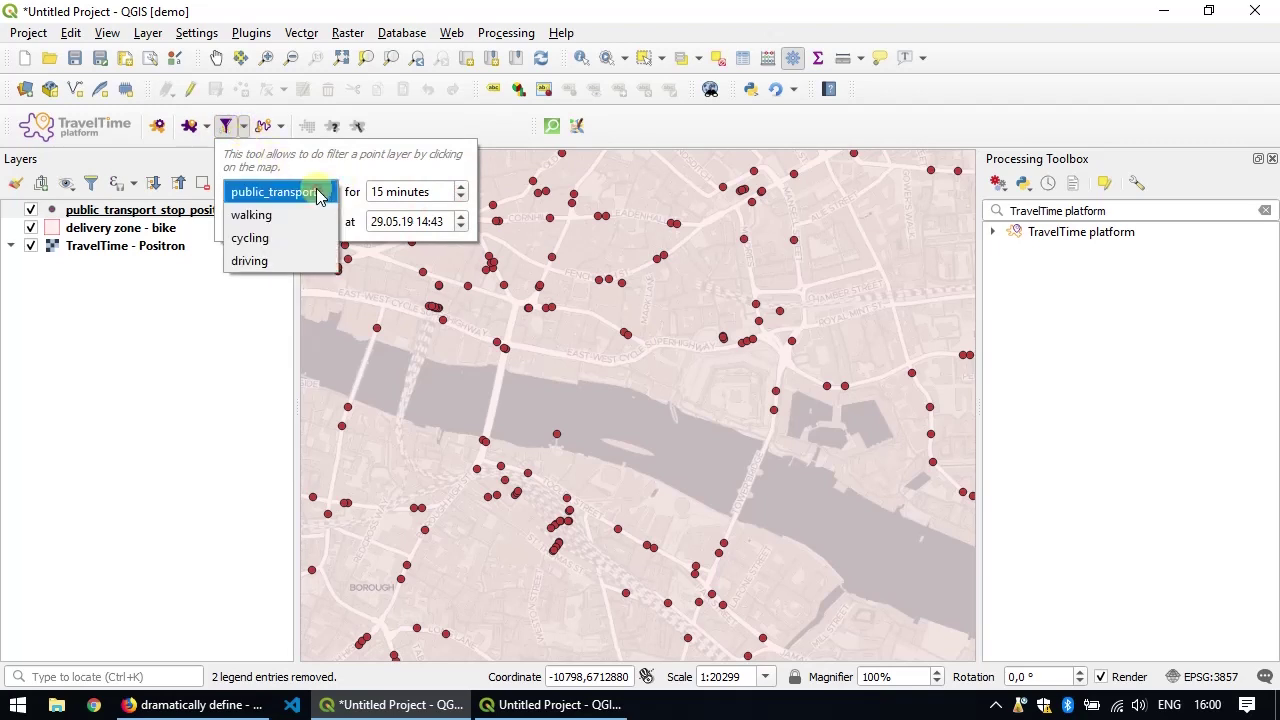
left_click(268, 214)
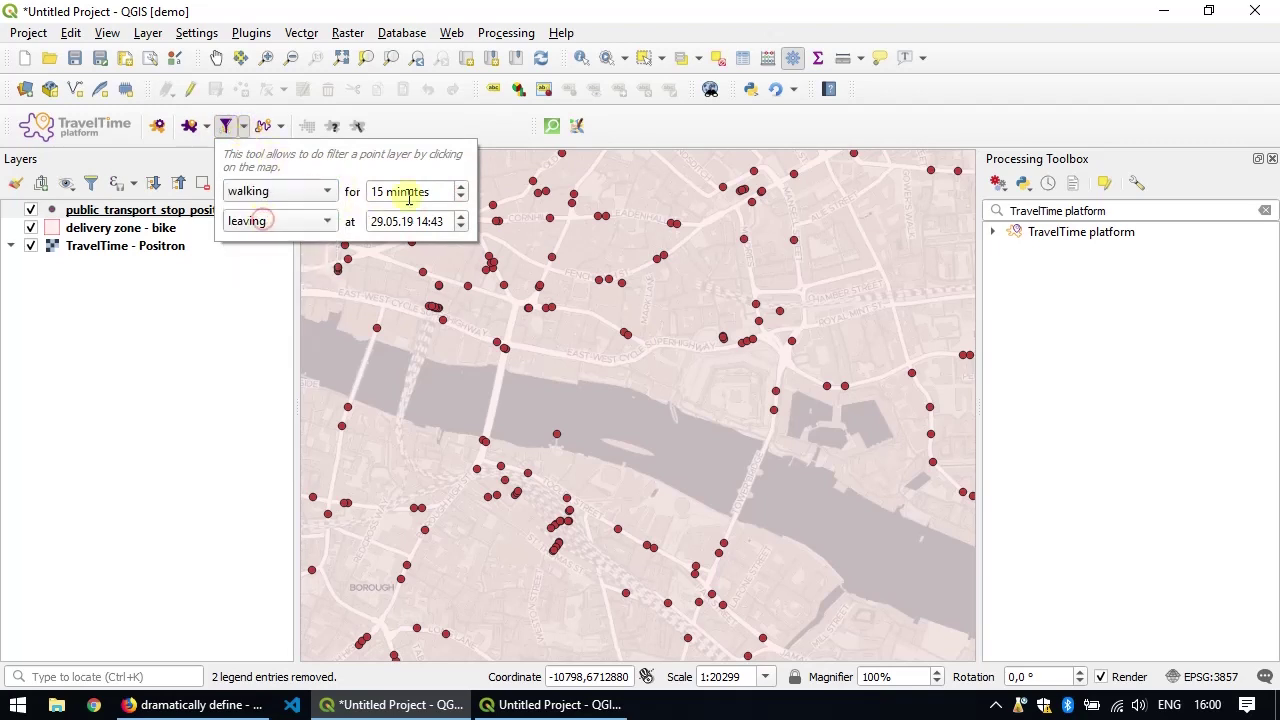
left_click(246, 128)
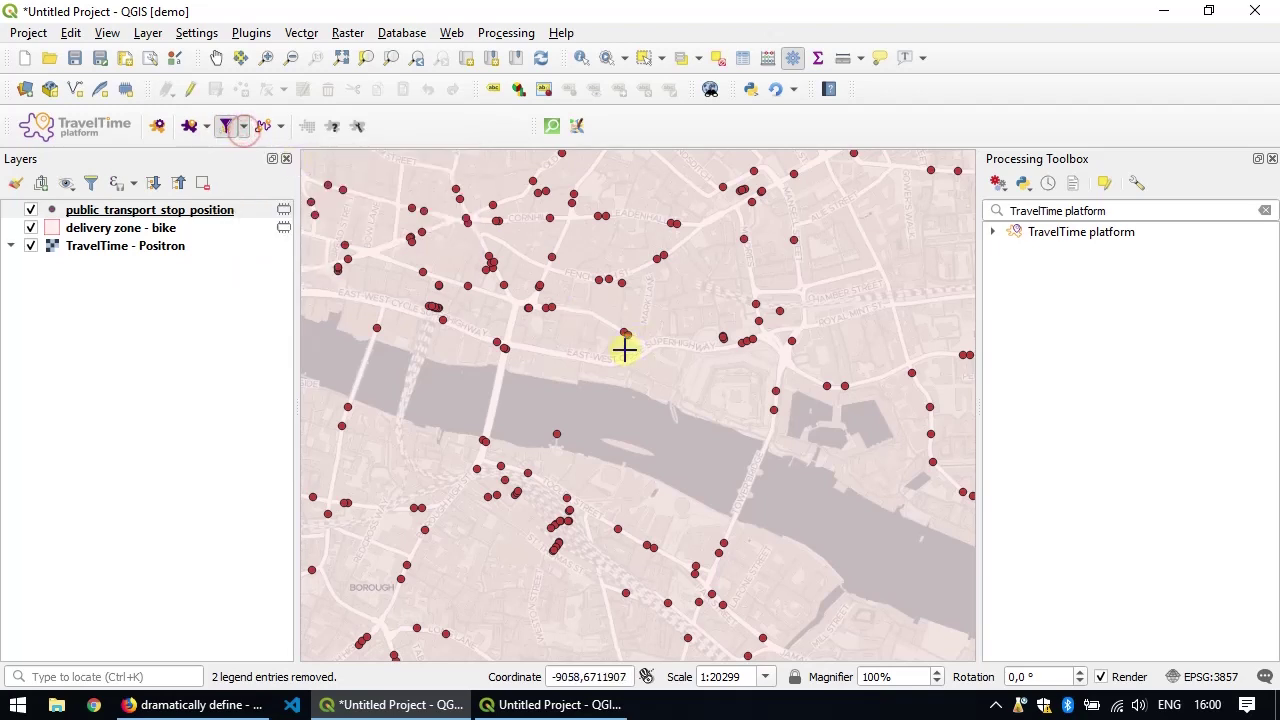
- Run the time filter on the public_transport_stop_position layer from a point near the Tower
left_click(193, 216)
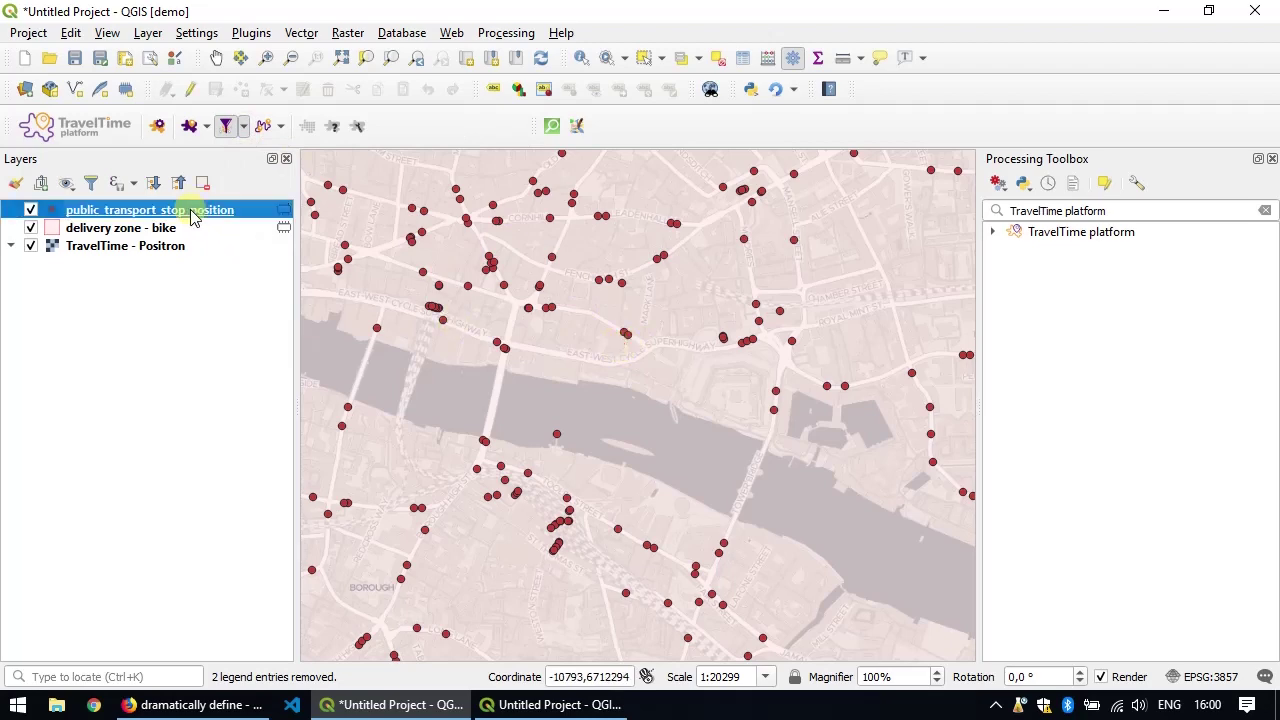
left_click(107, 228)
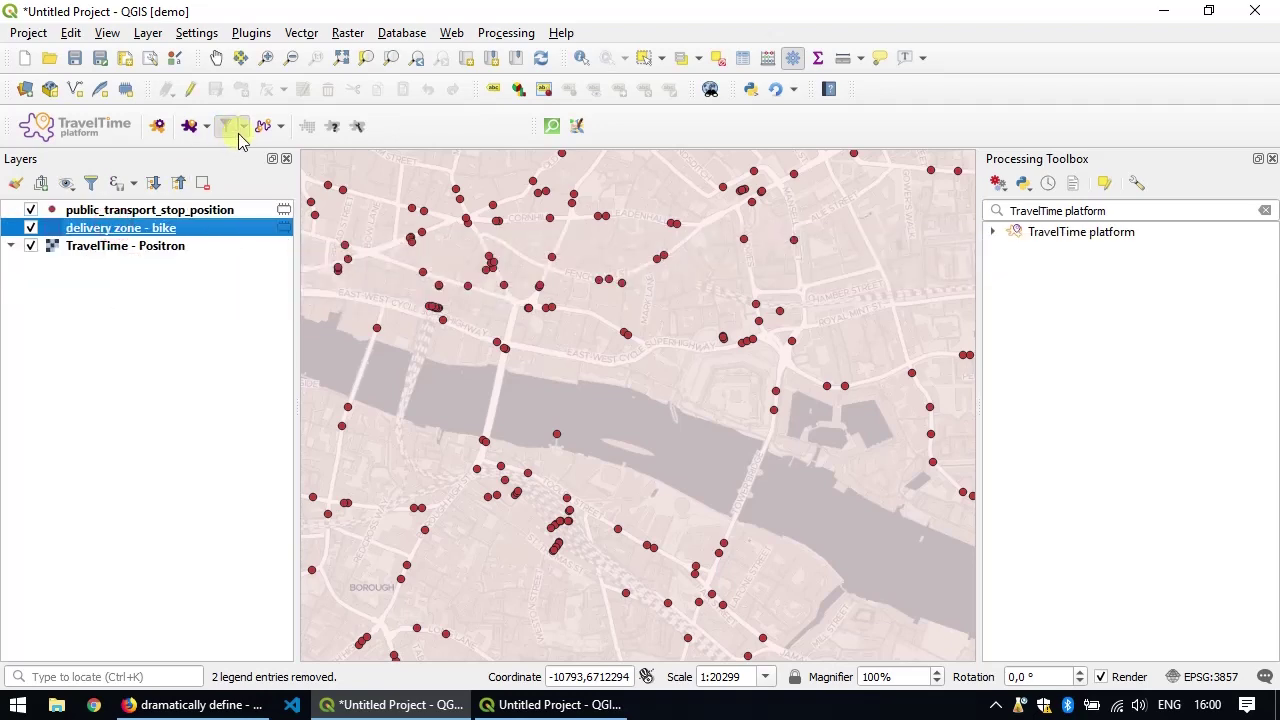
left_click(158, 213)
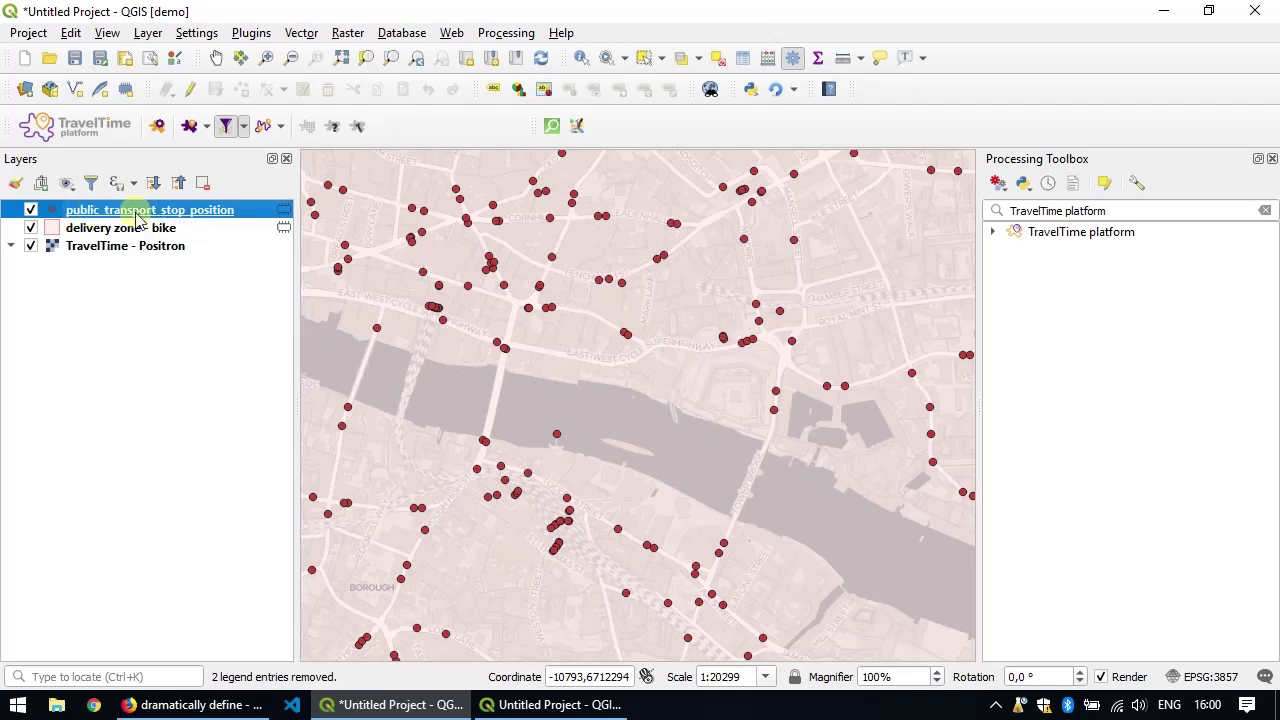
left_click(226, 131)
left_click_drag(617, 340, 643, 380)
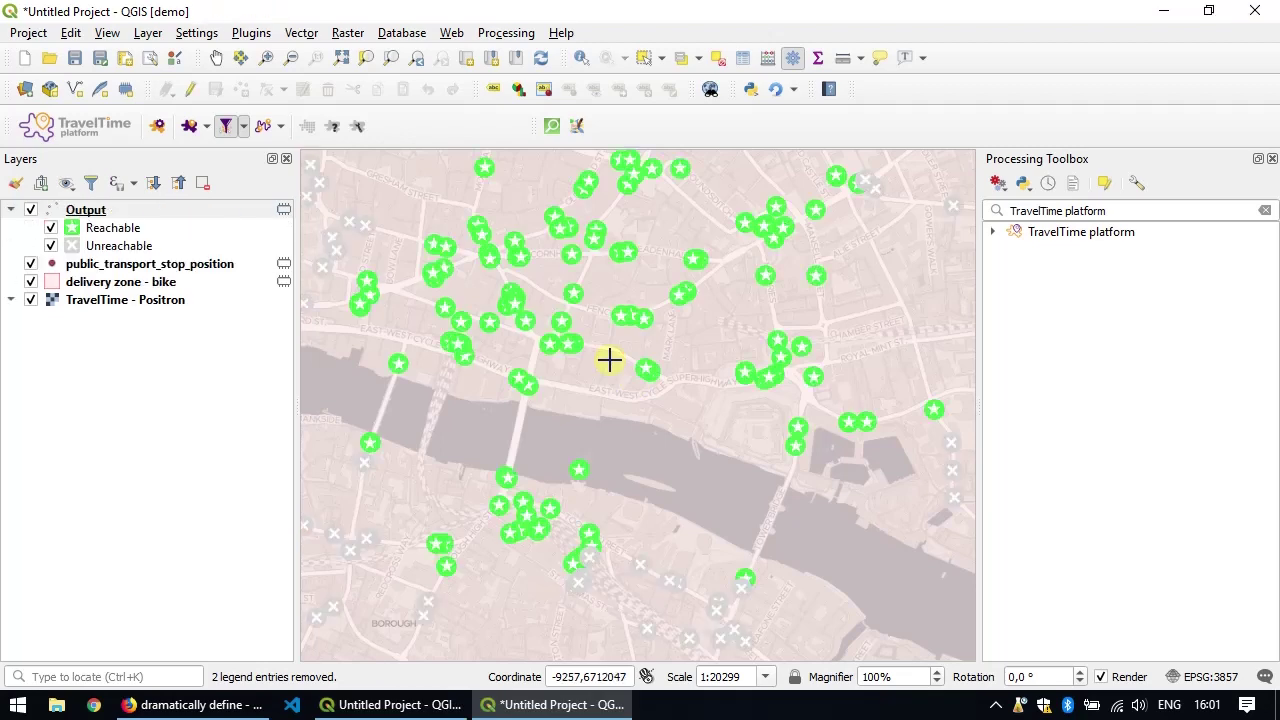
- Inspect the Reachable and Unreachable stops on the map and select the Output layer
scroll(609, 360, "down", 1)
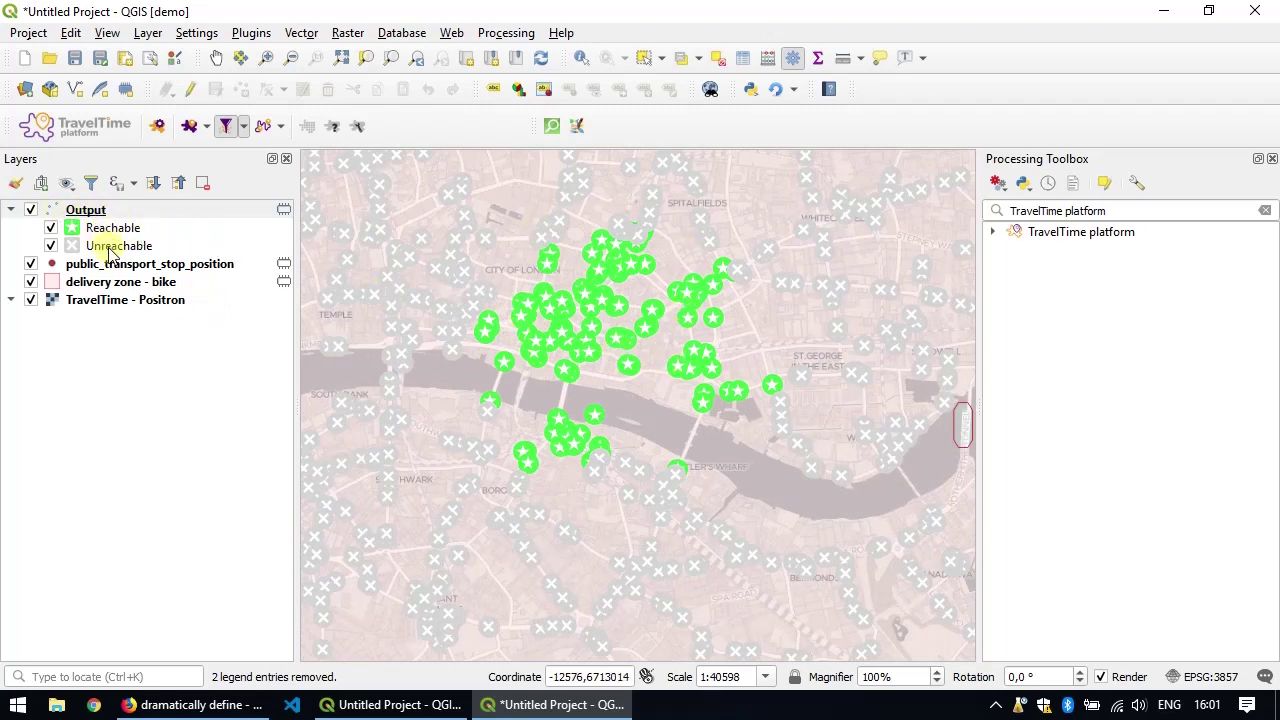
scroll(654, 411, "up", 1)
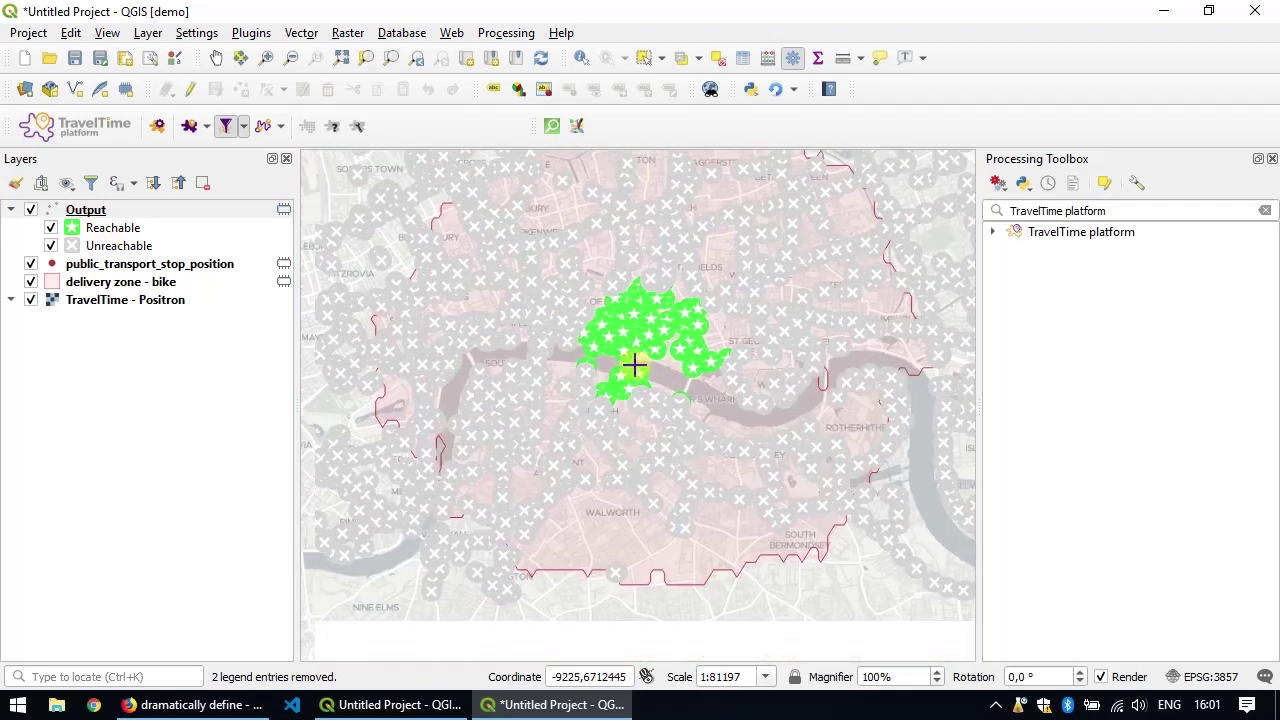
scroll(610, 371, "up", 2)
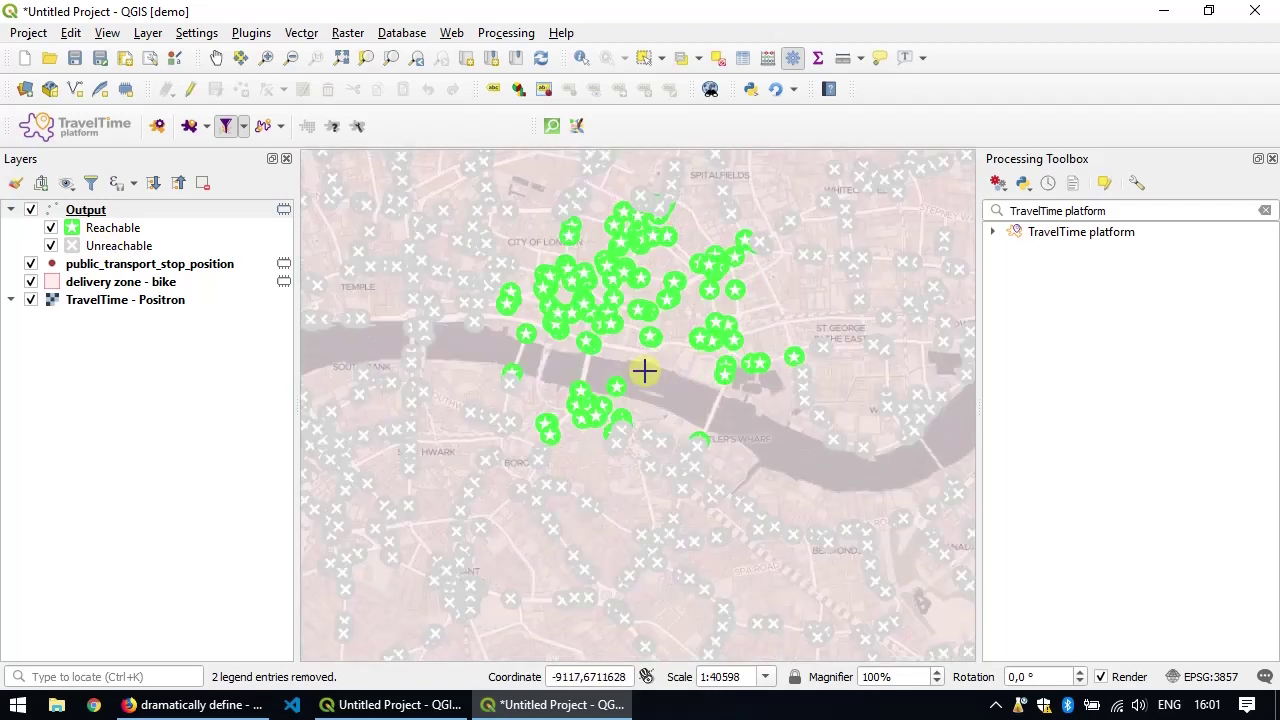
left_click_drag(517, 312, 423, 451)
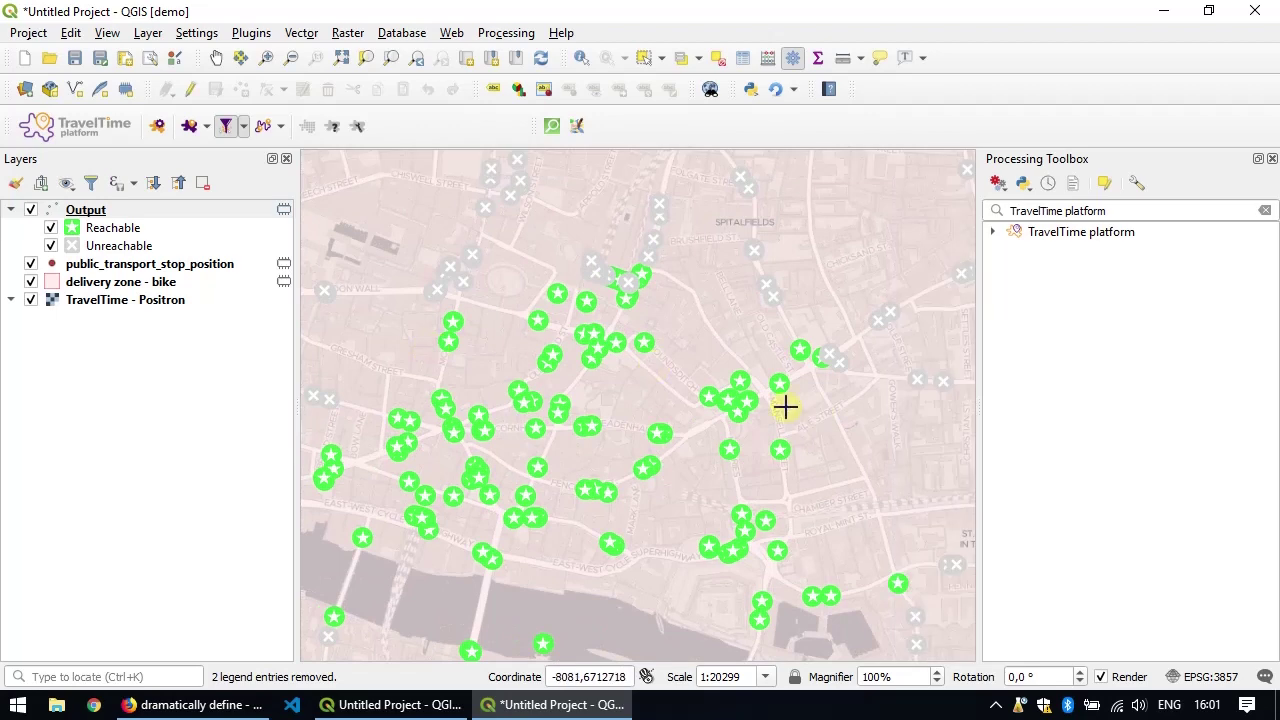
left_click_drag(720, 428, 669, 346)
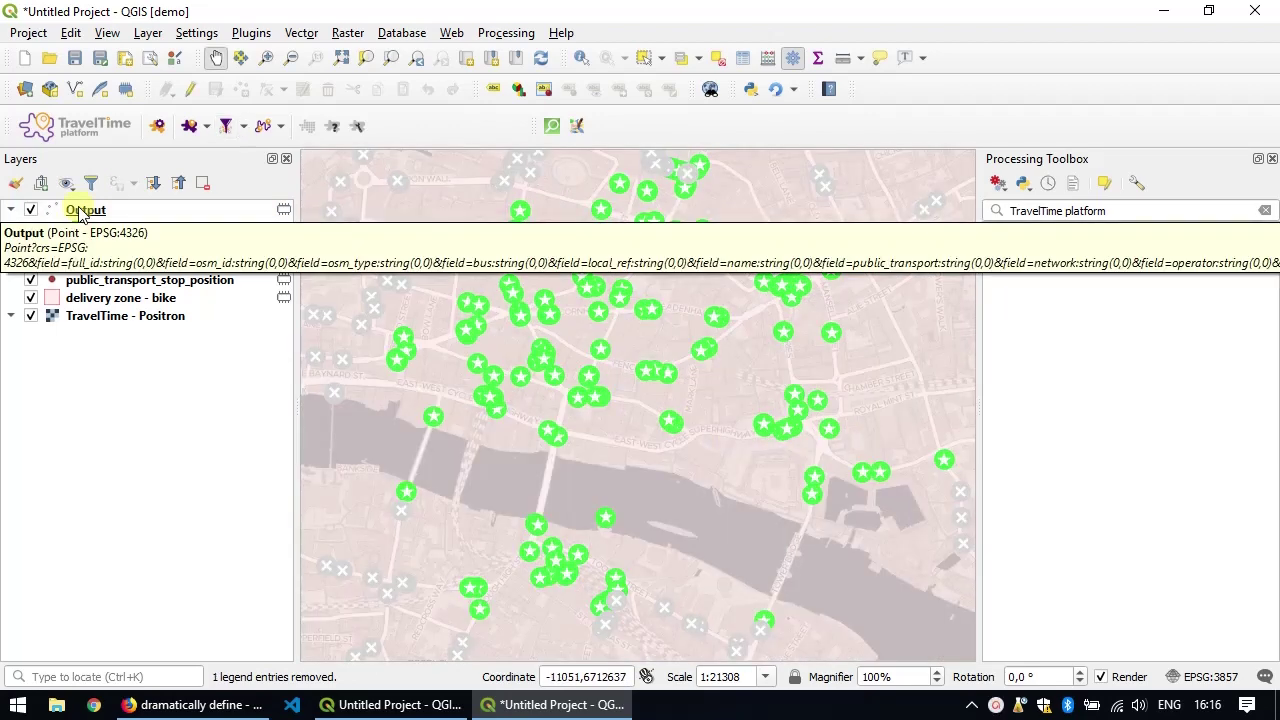
left_click(80, 212)
- Rename the Output layer to 'nearby bus stations'
right_click(88, 207)
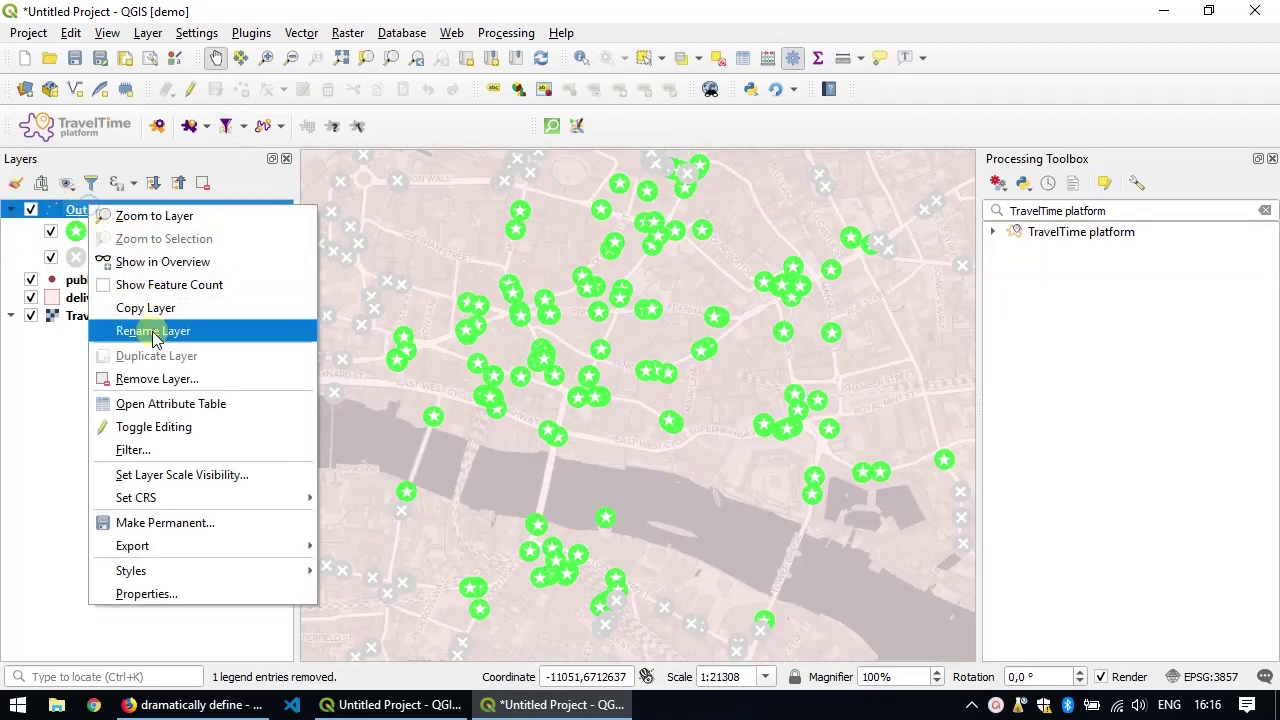
left_click(160, 331)
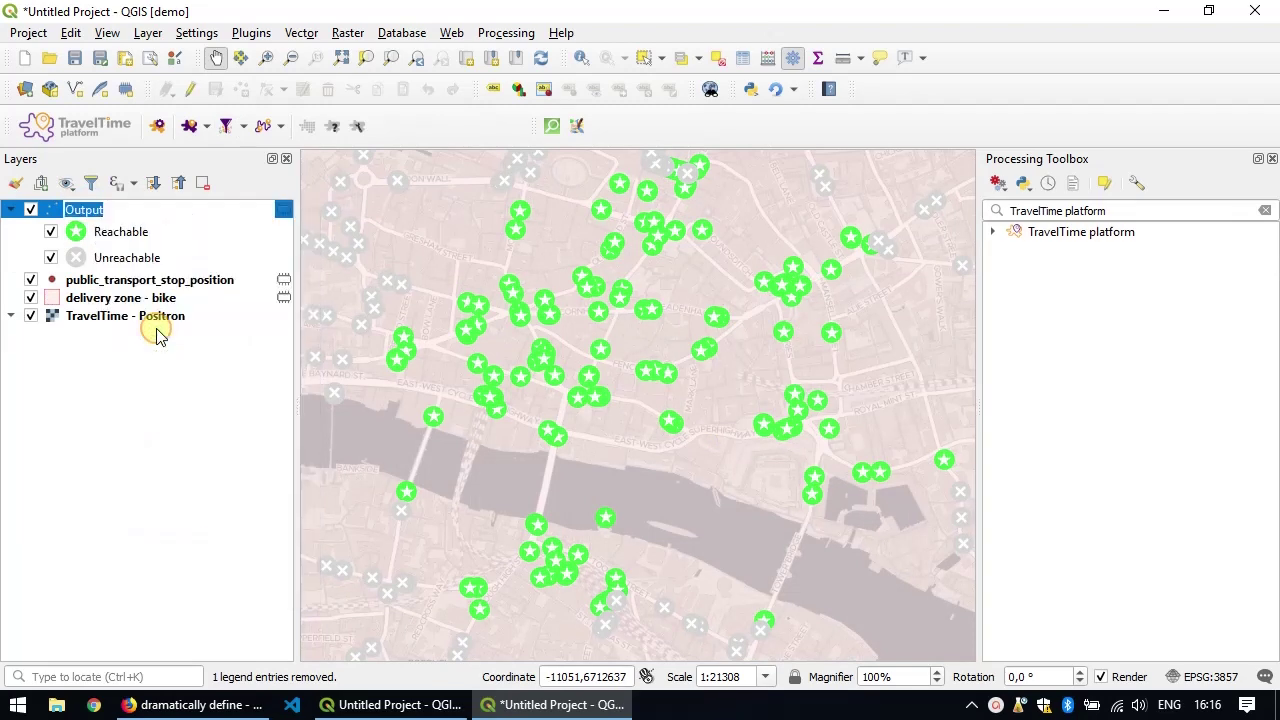
type("nearby bus stations")
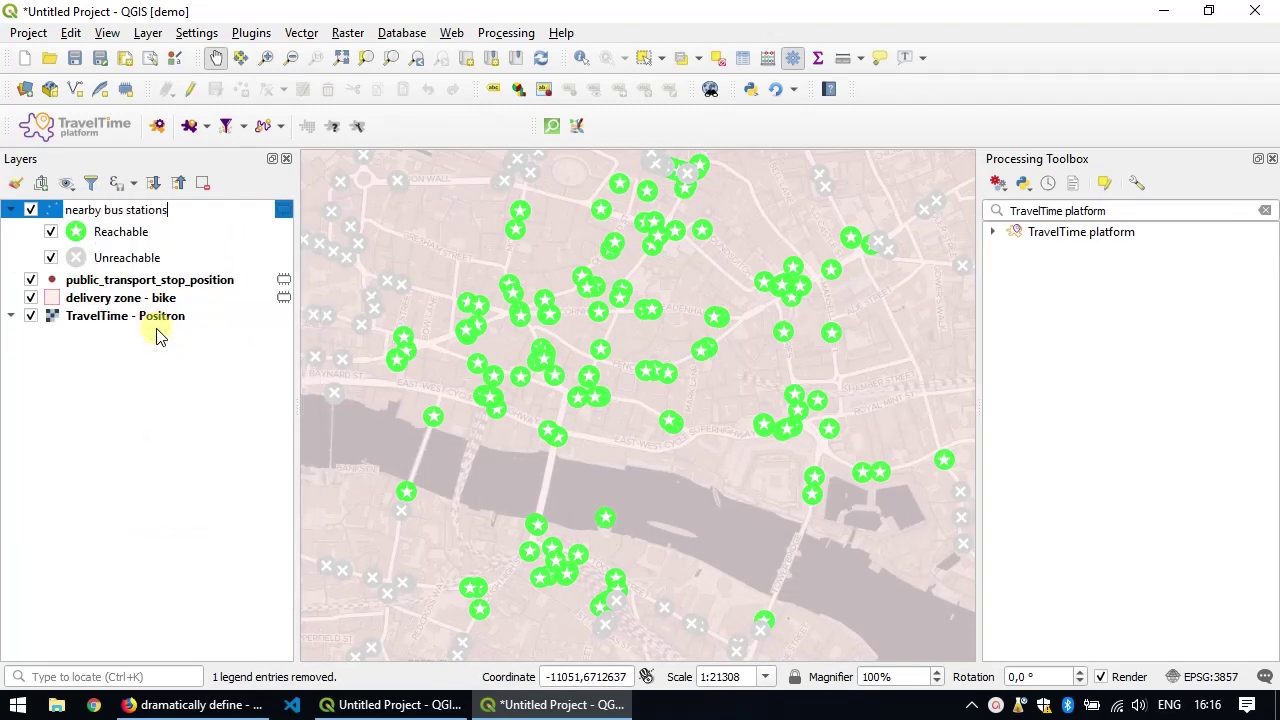
key("Return")
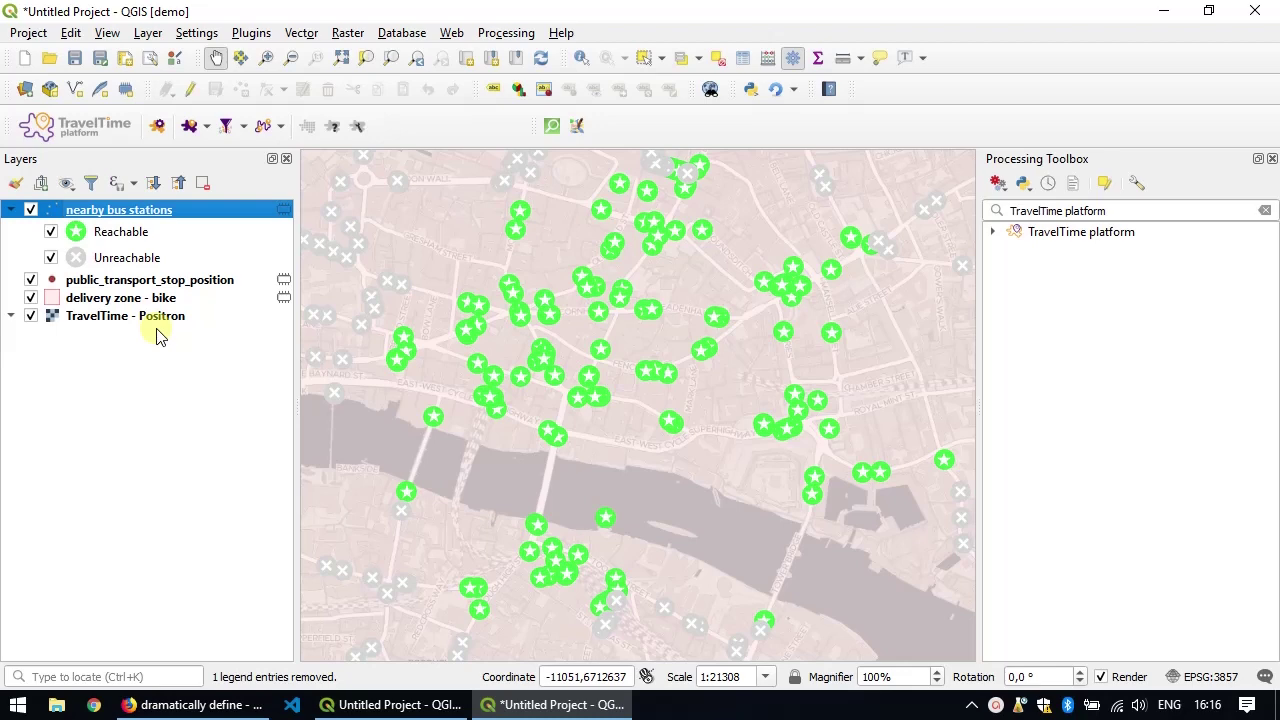
- Hide the nearby bus stations, stop position and bike delivery zone layers, leaving the basemap
left_click(31, 211)
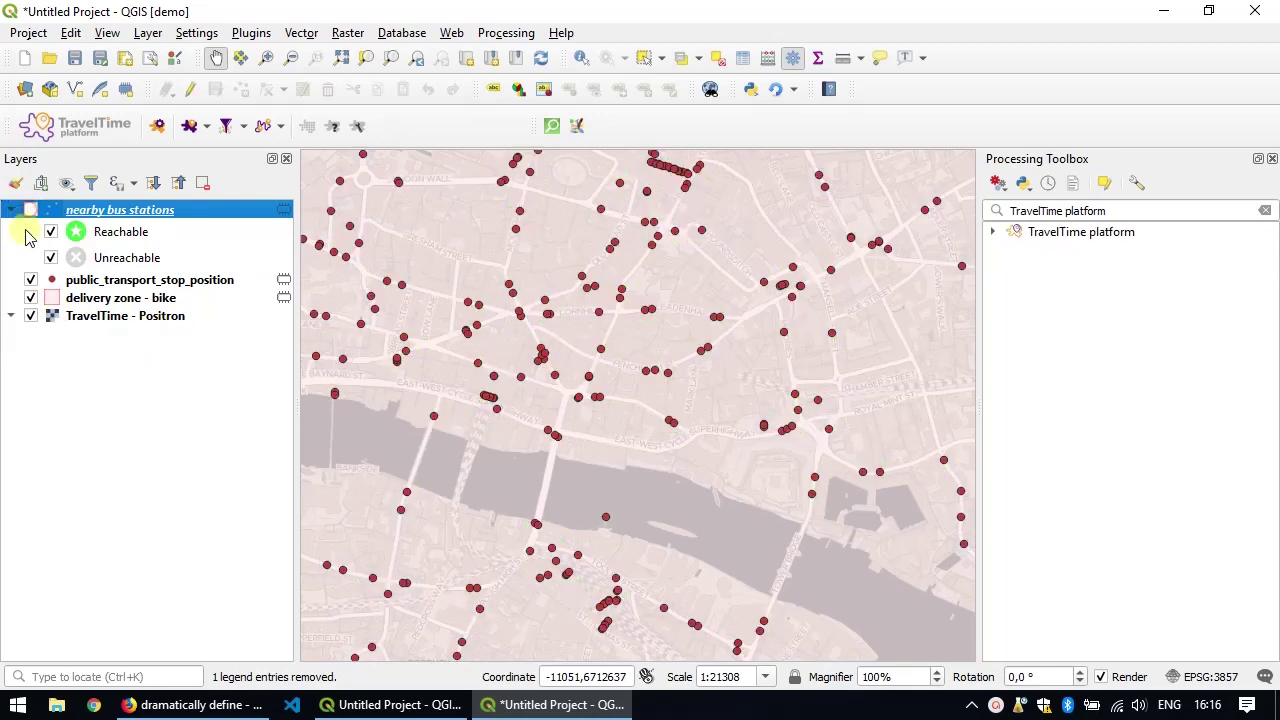
left_click(30, 280)
left_click(31, 298)
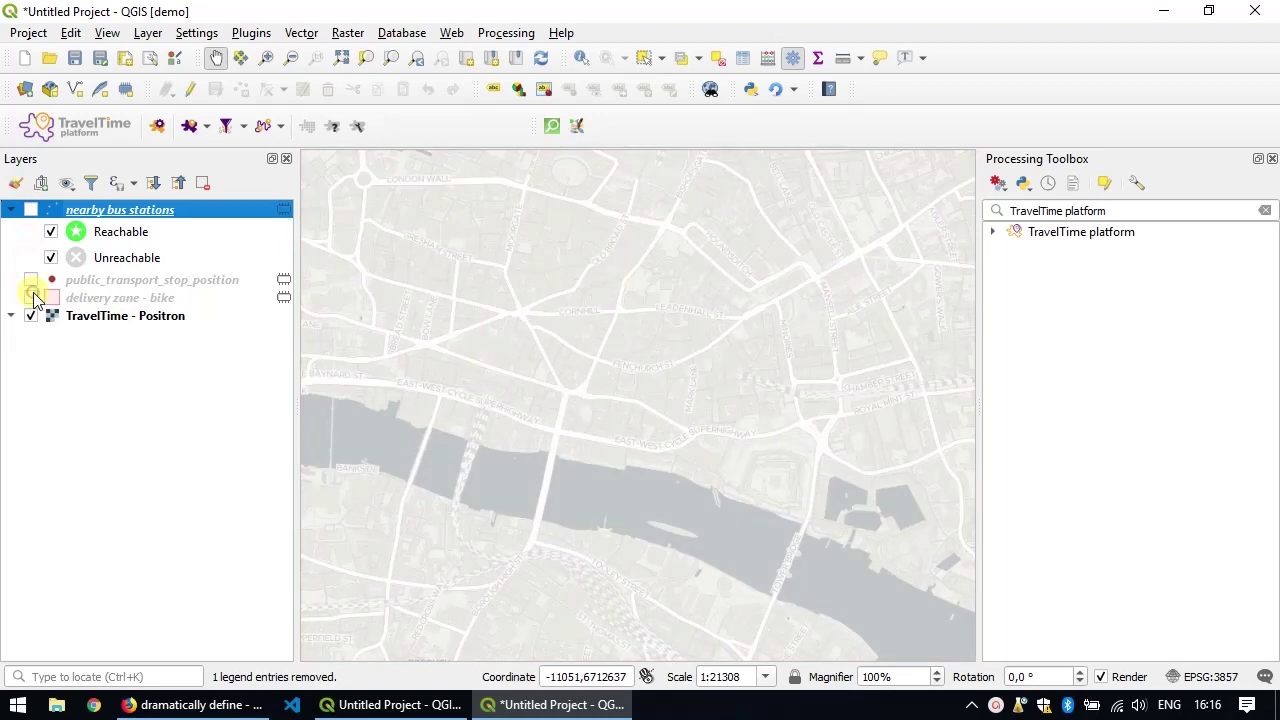
left_click_drag(494, 360, 585, 345)
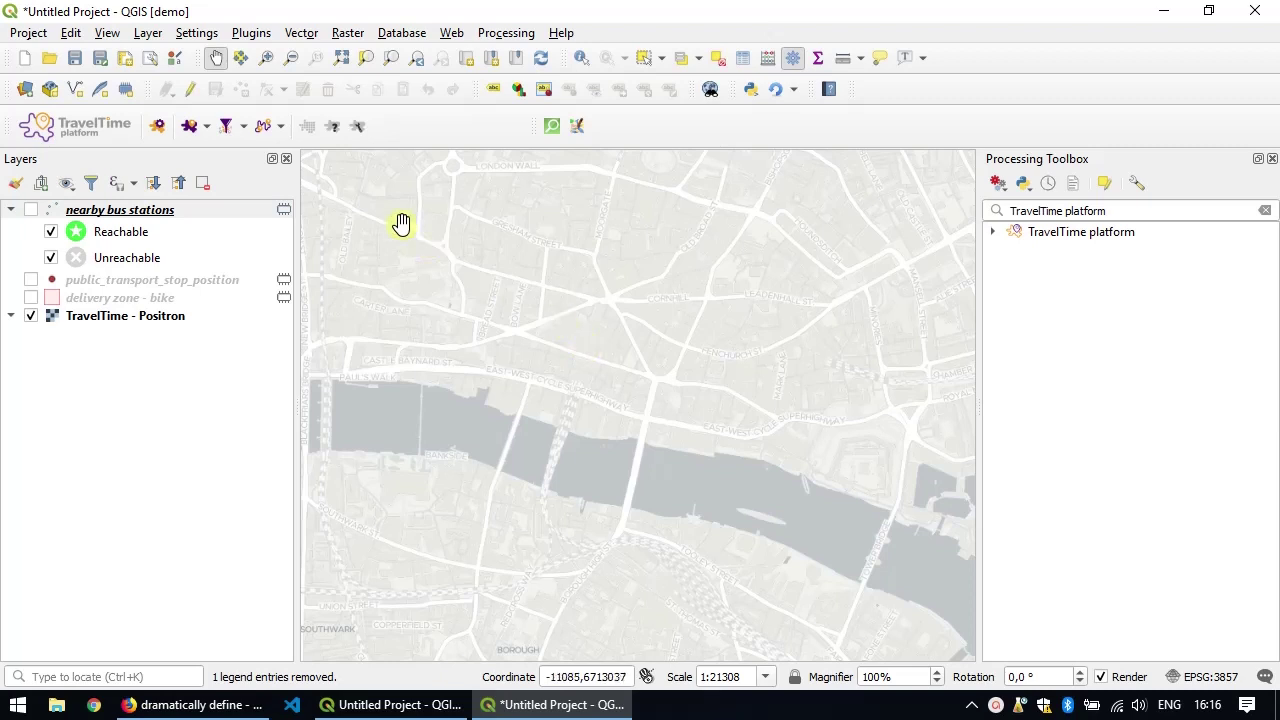
- Compute a public_transport Quick route to a destination across the Thames
left_click(263, 130)
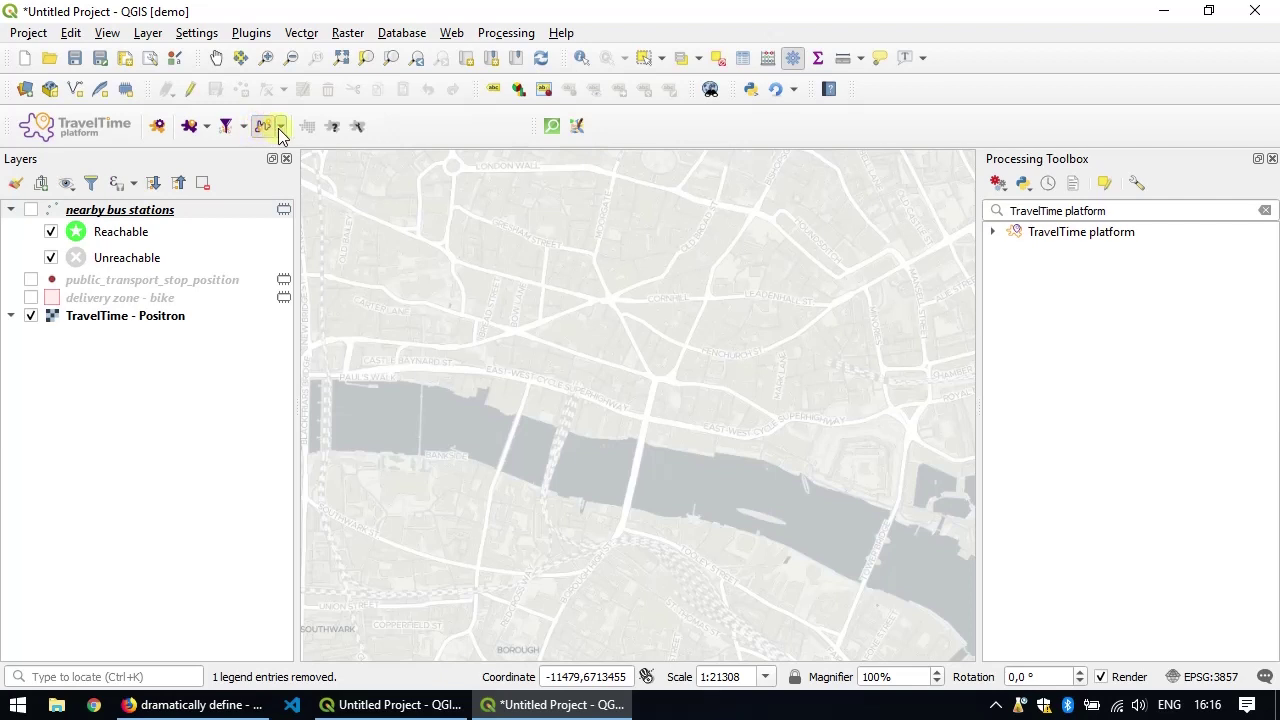
left_click(281, 127)
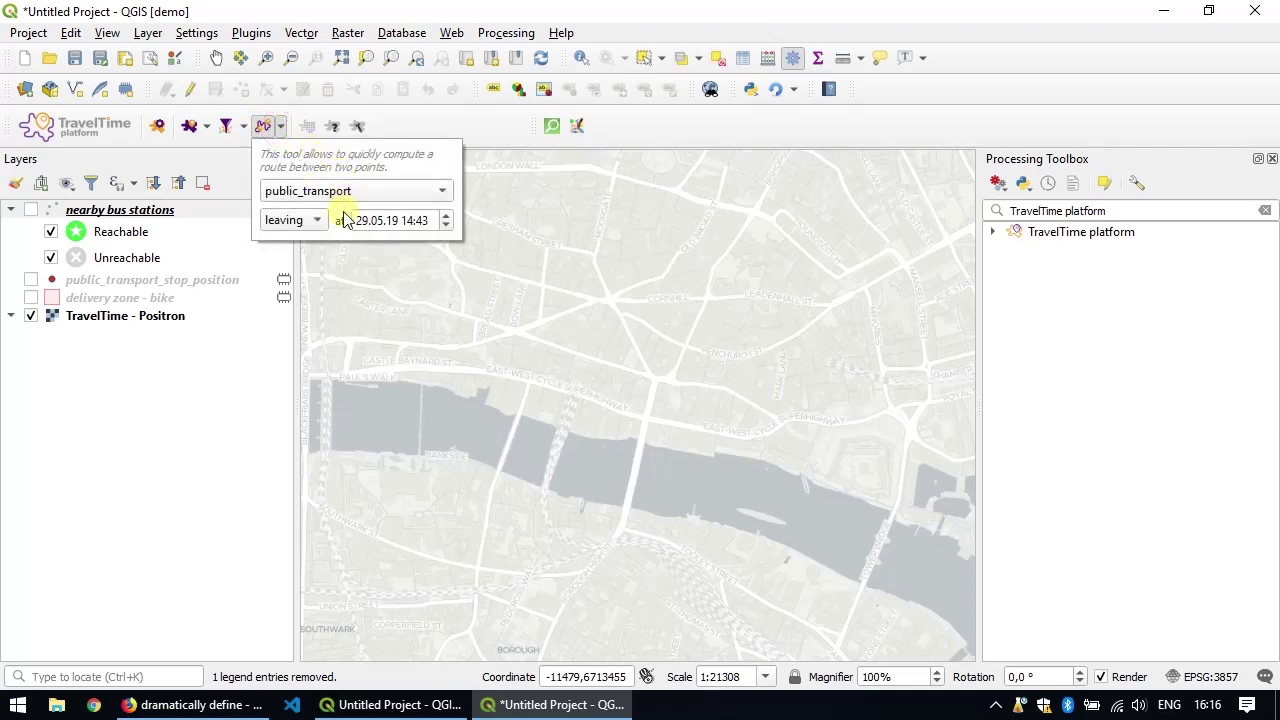
left_click(281, 127)
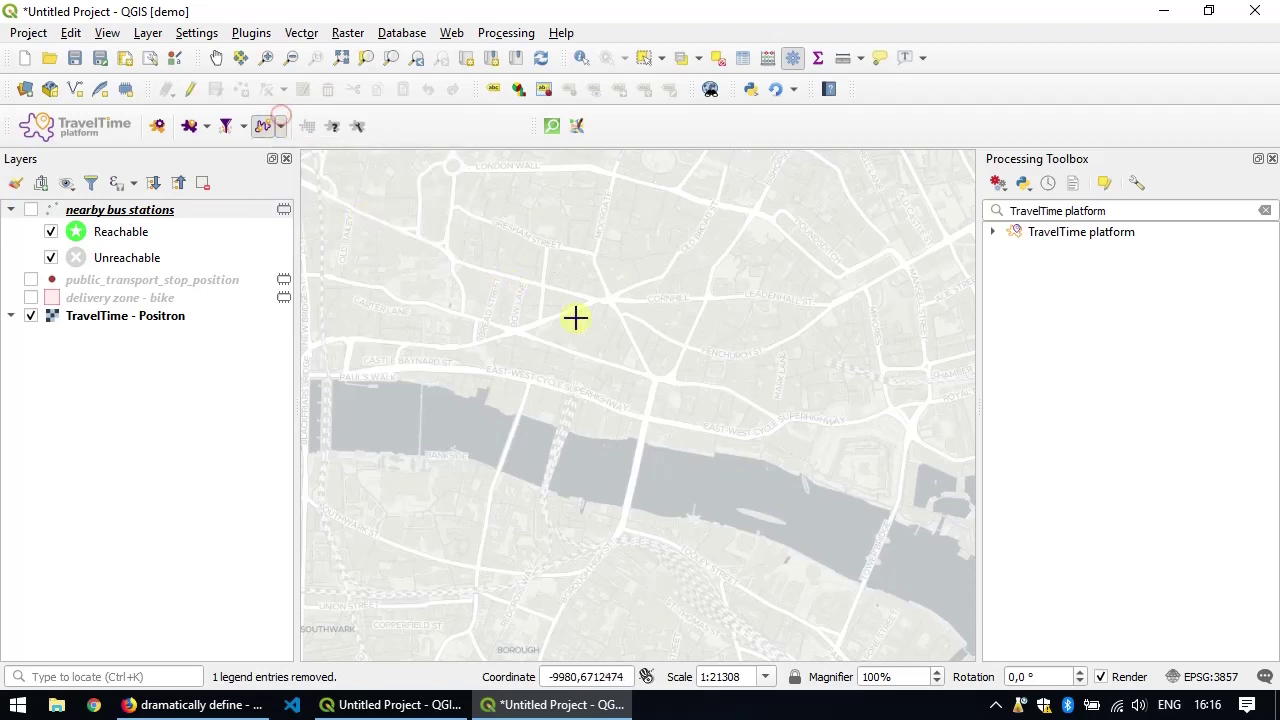
scroll(690, 370, "down", 3)
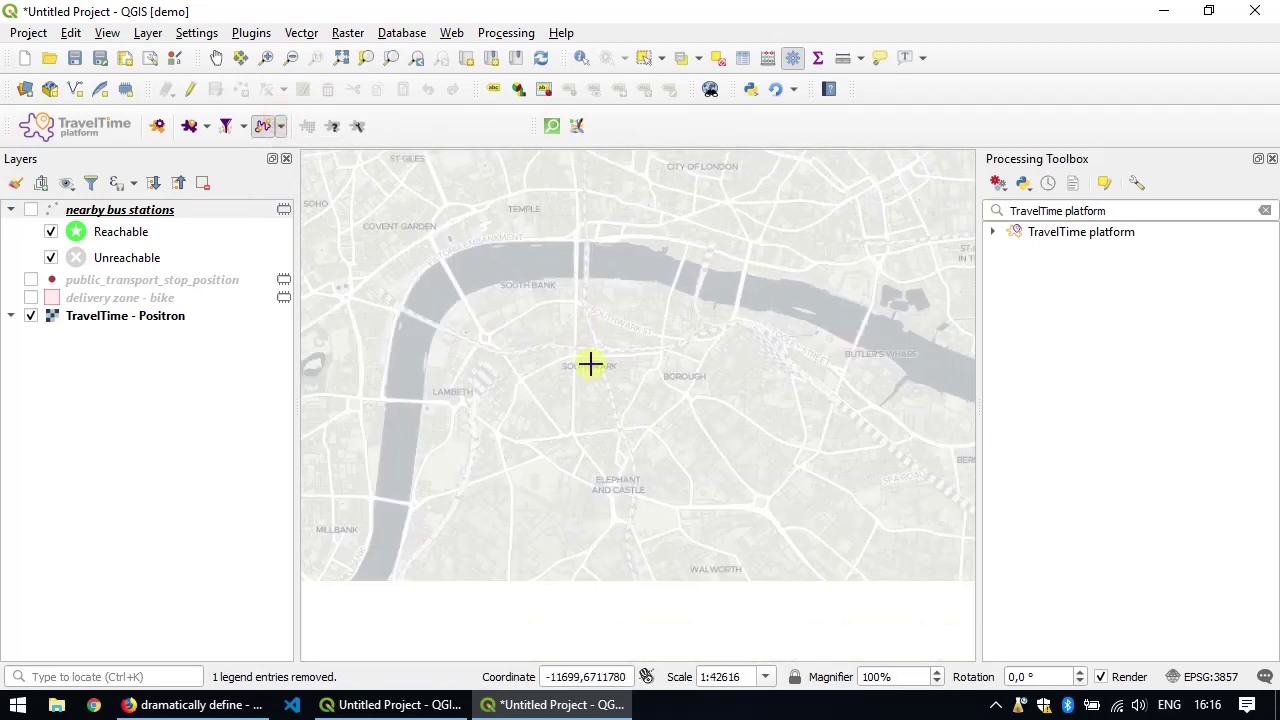
scroll(540, 366, "up", 3)
scroll(510, 355, "up", 1)
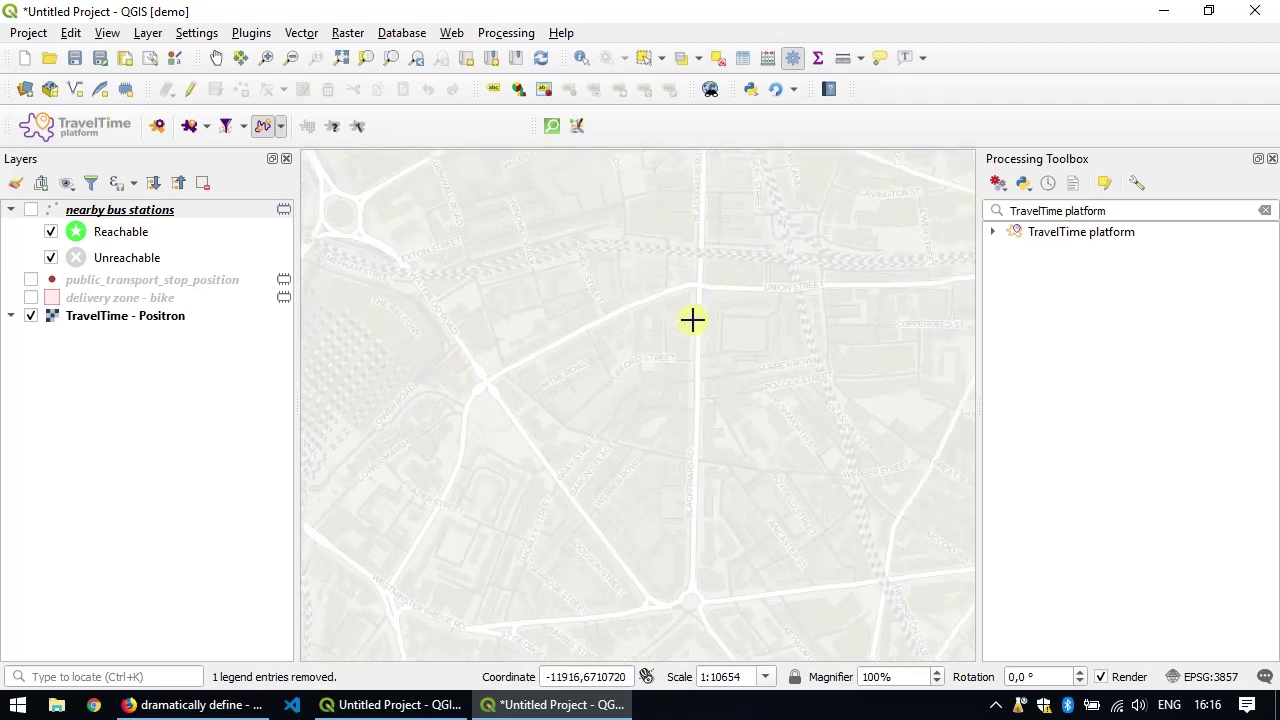
left_click_drag(586, 357, 757, 340)
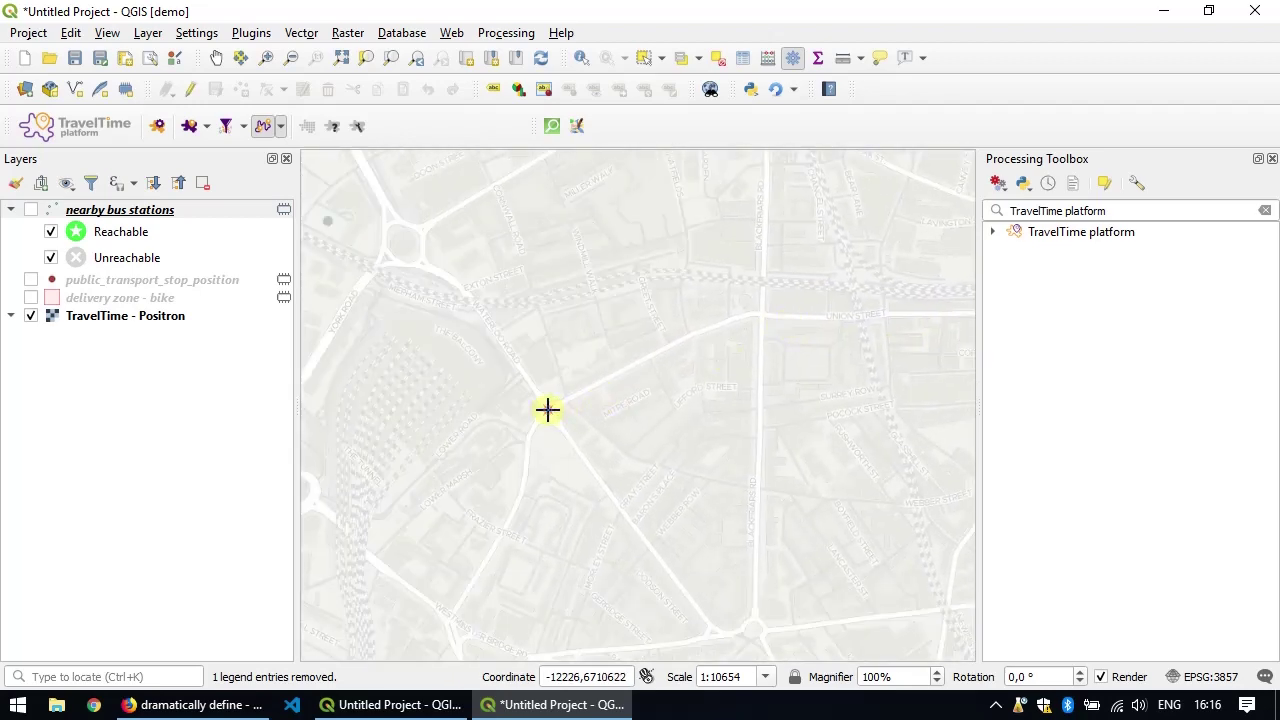
scroll(547, 408, "down", 2)
scroll(711, 290, "up", 2)
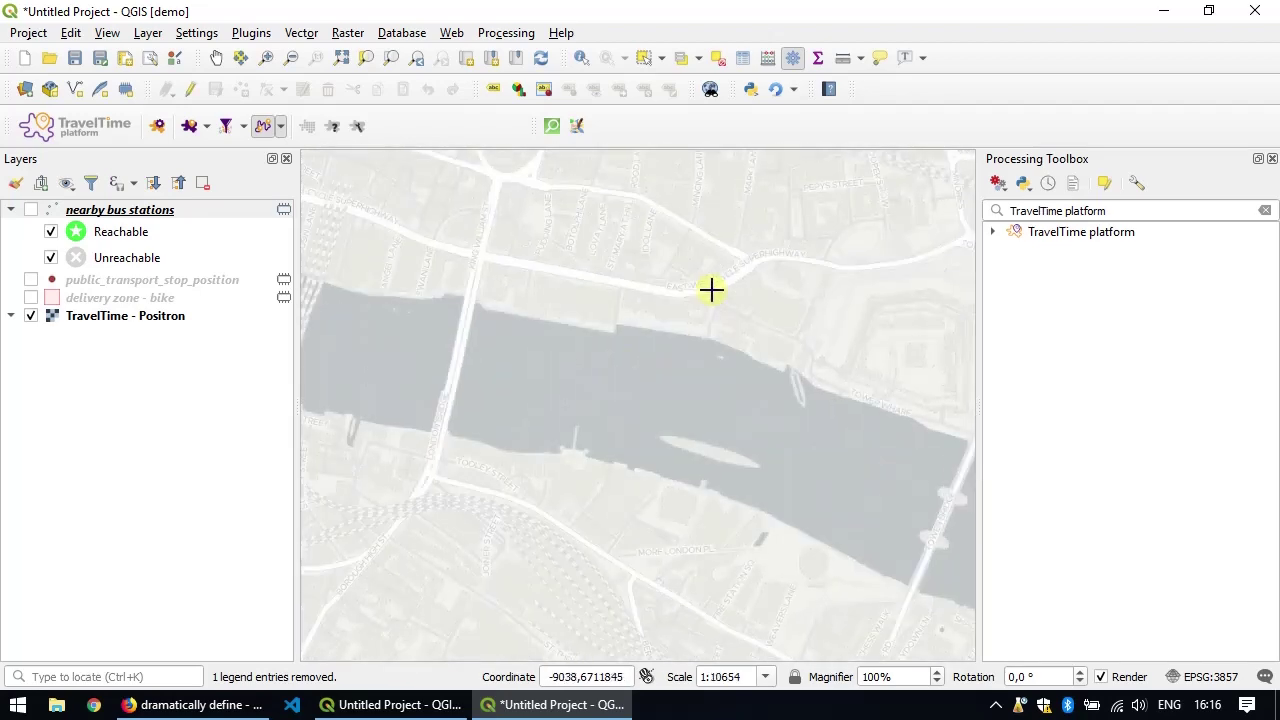
scroll(711, 290, "up", 1)
left_click(741, 237)
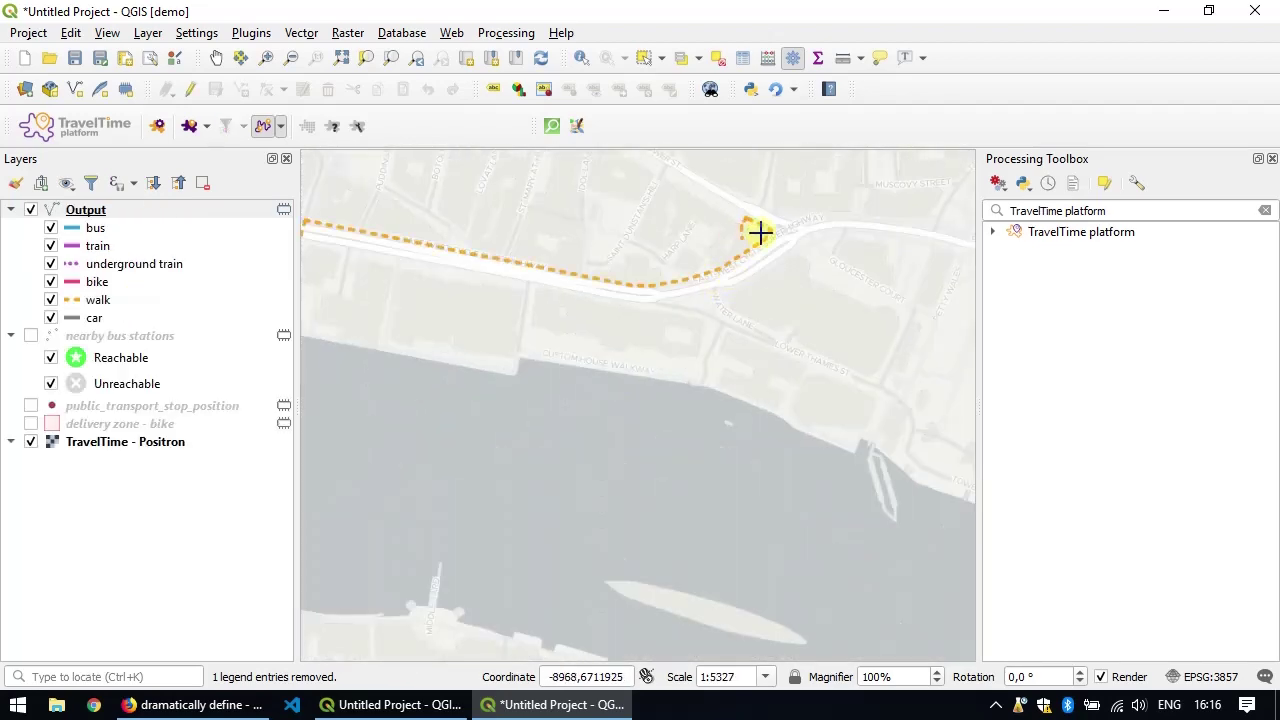
- Frame the new walk, bus and train route toward Lambeth on the map
scroll(814, 273, "down", 1)
left_click_drag(700, 297, 720, 321)
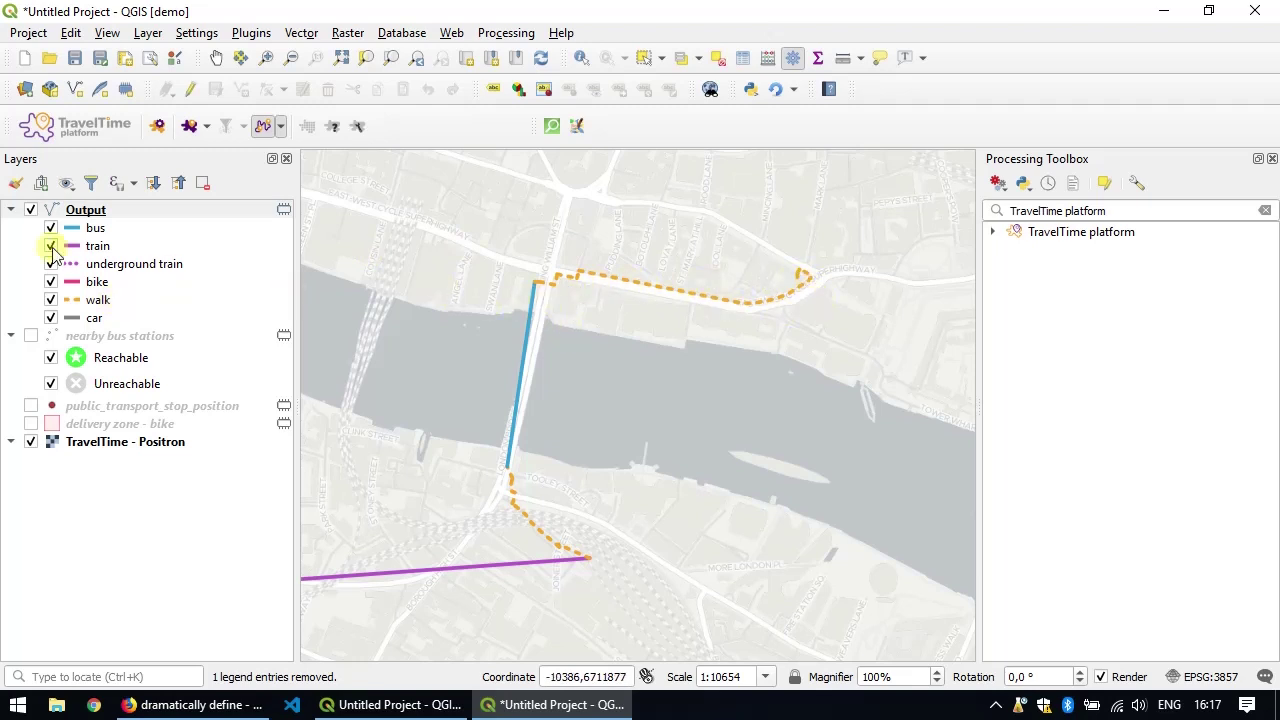
left_click_drag(589, 346, 669, 320)
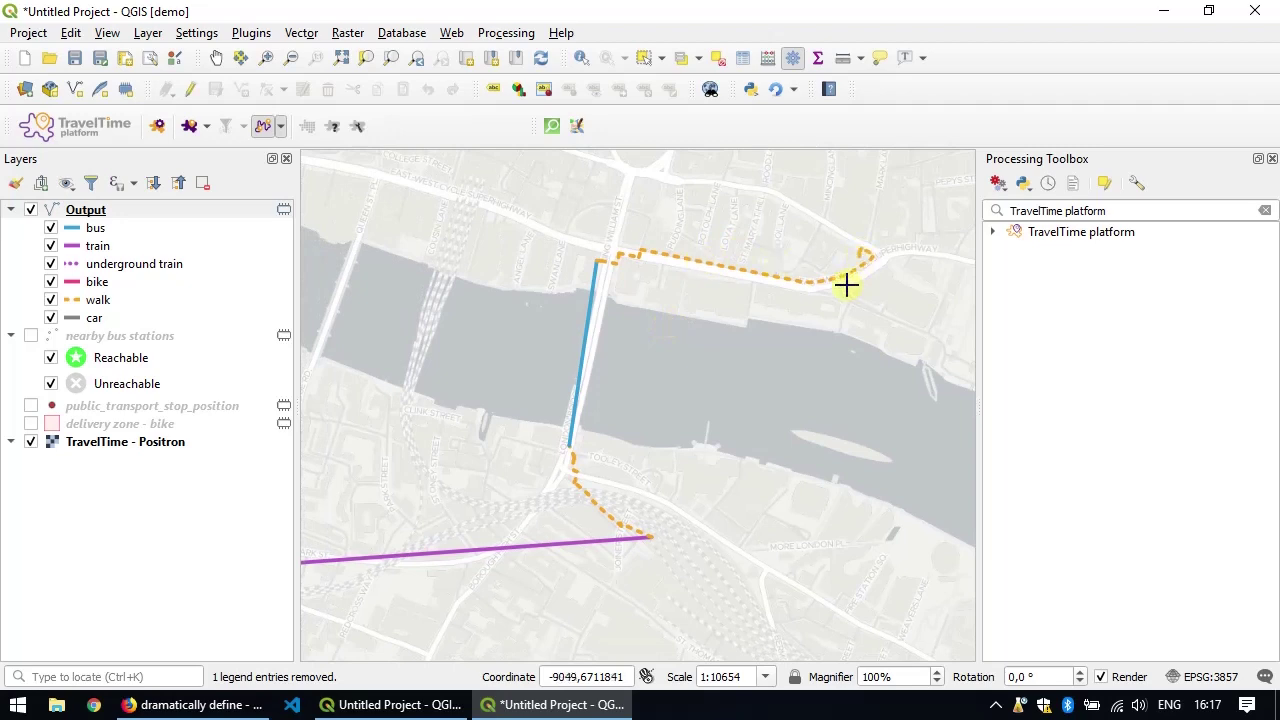
scroll(683, 295, "down", 2)
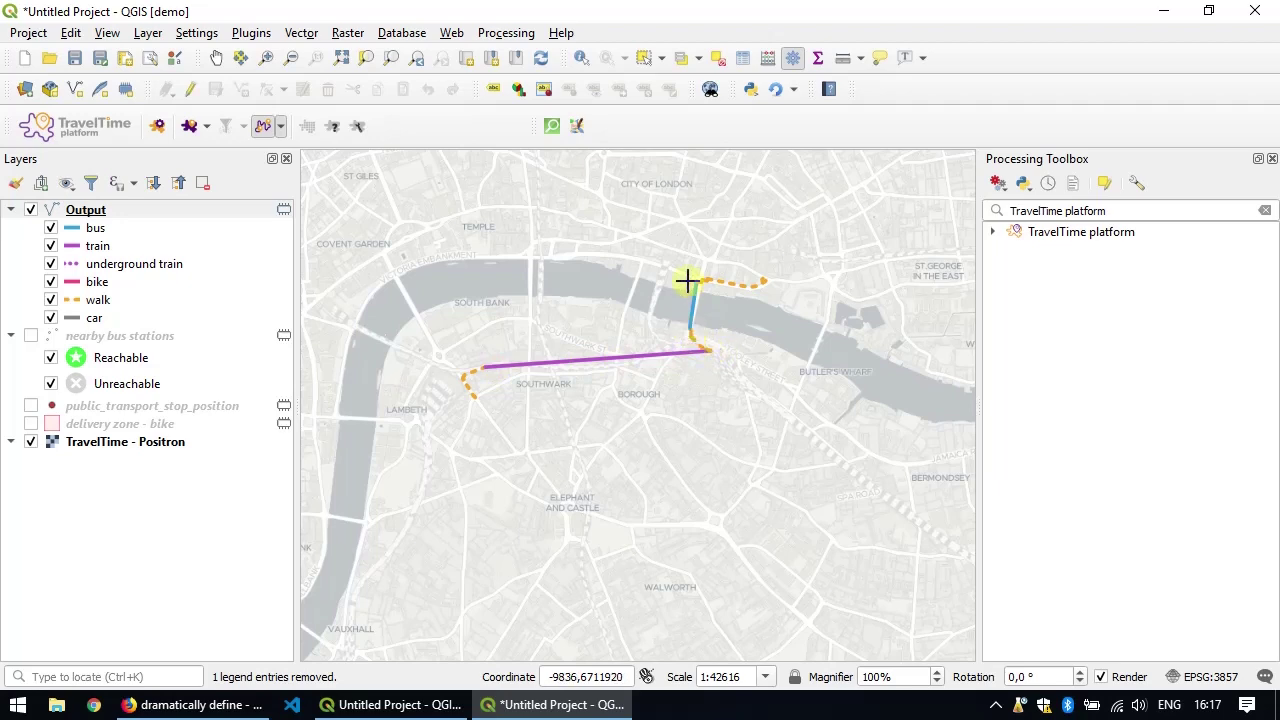
scroll(767, 281, "up", 1)
scroll(760, 281, "up", 1)
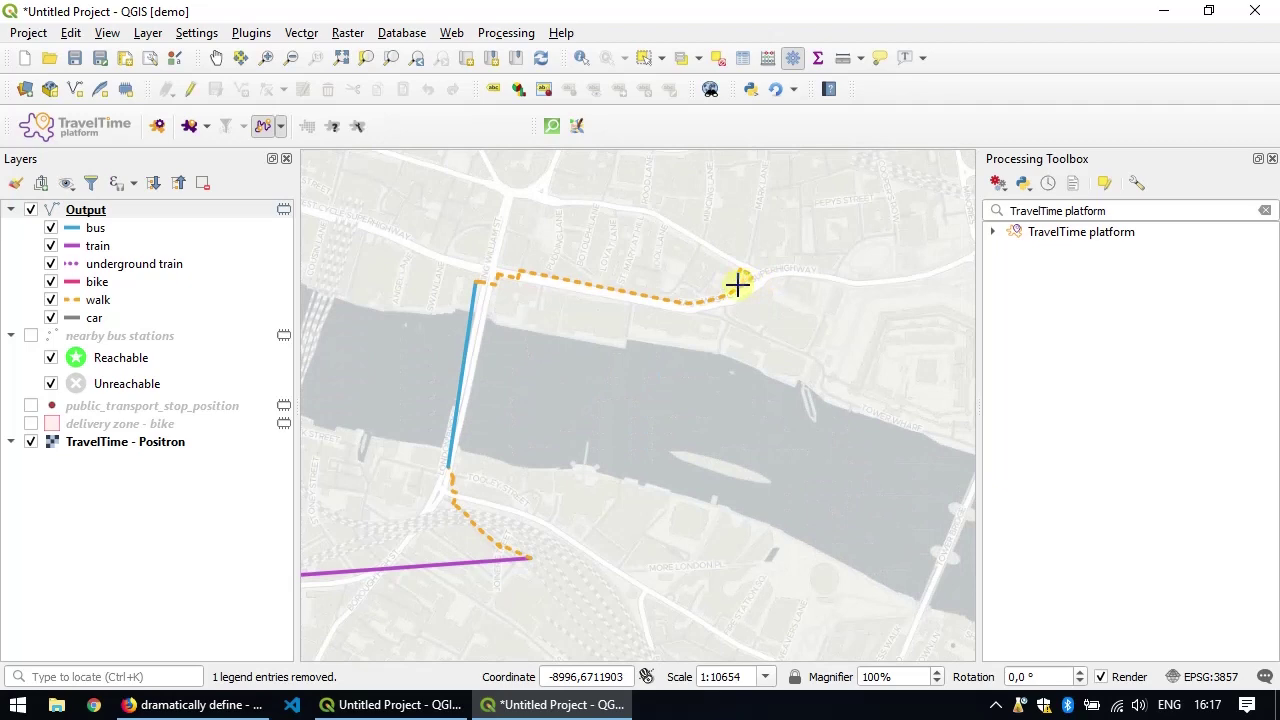
scroll(756, 364, "down", 5)
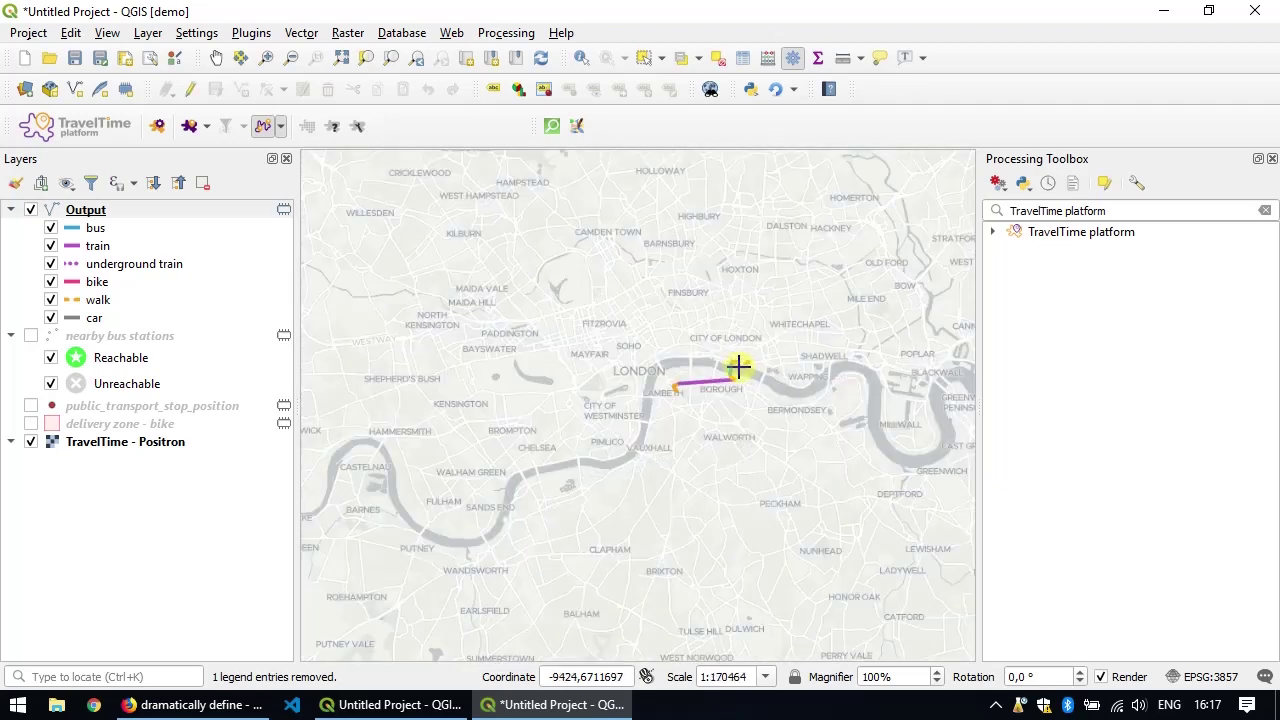
- Zoom out to show the Birmingham–London train route in the second Output layer
scroll(722, 397, "down", 4)
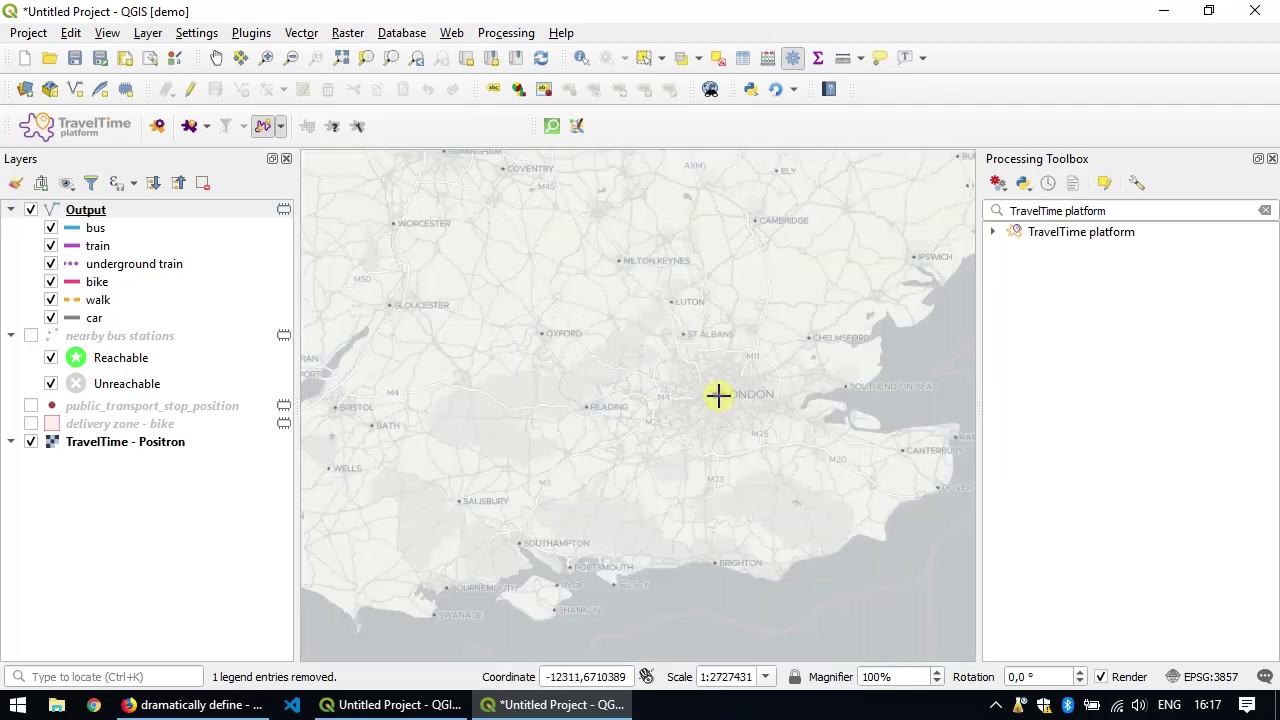
scroll(588, 268, "up", 5)
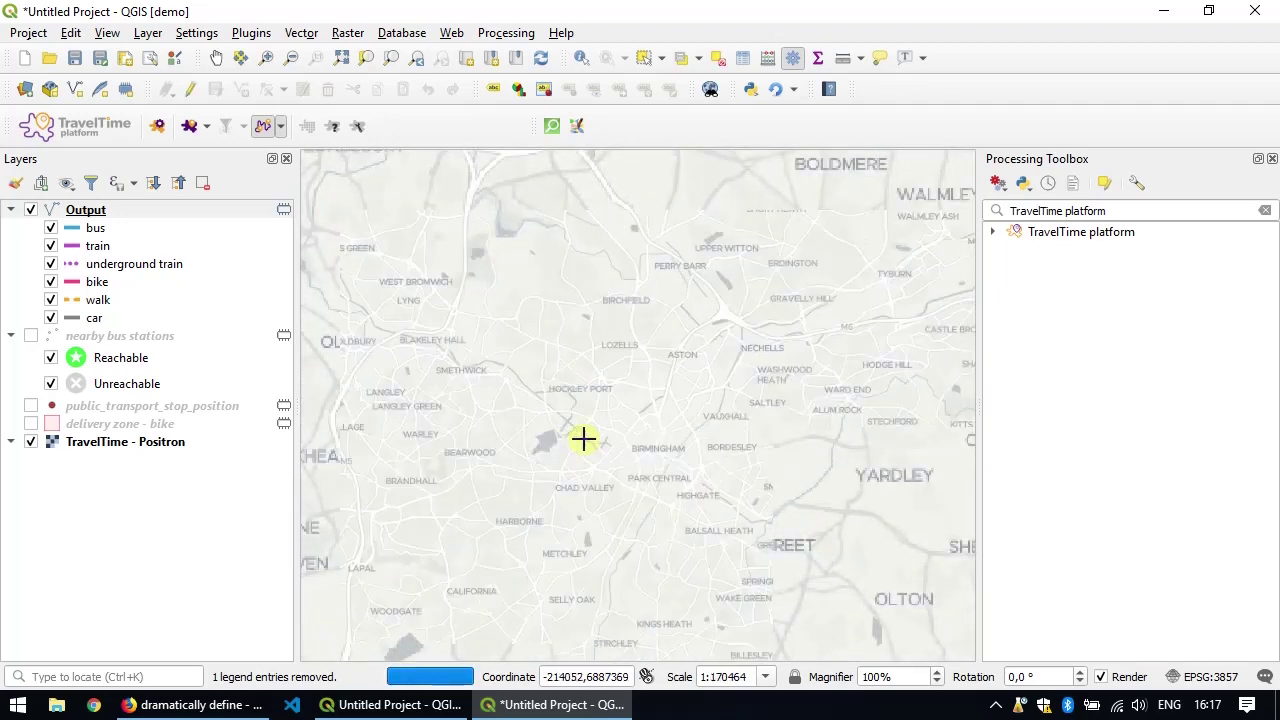
scroll(554, 306, "down", 3)
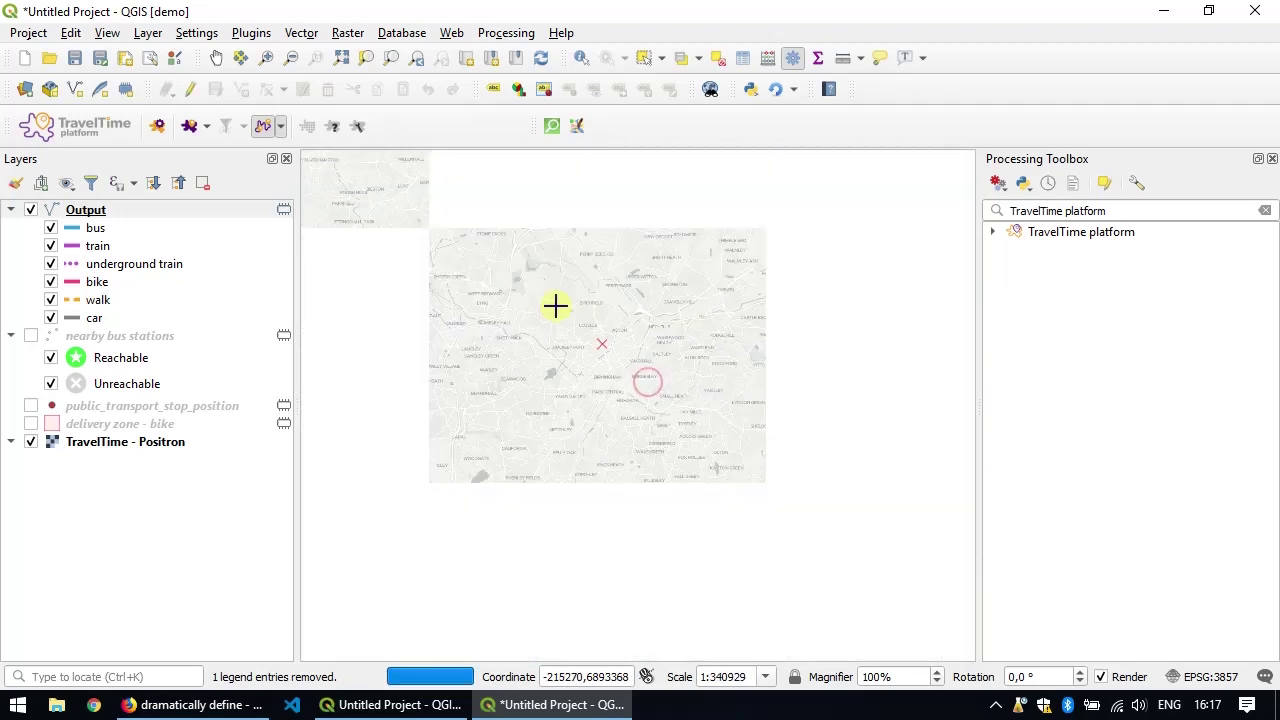
scroll(597, 252, "down", 2)
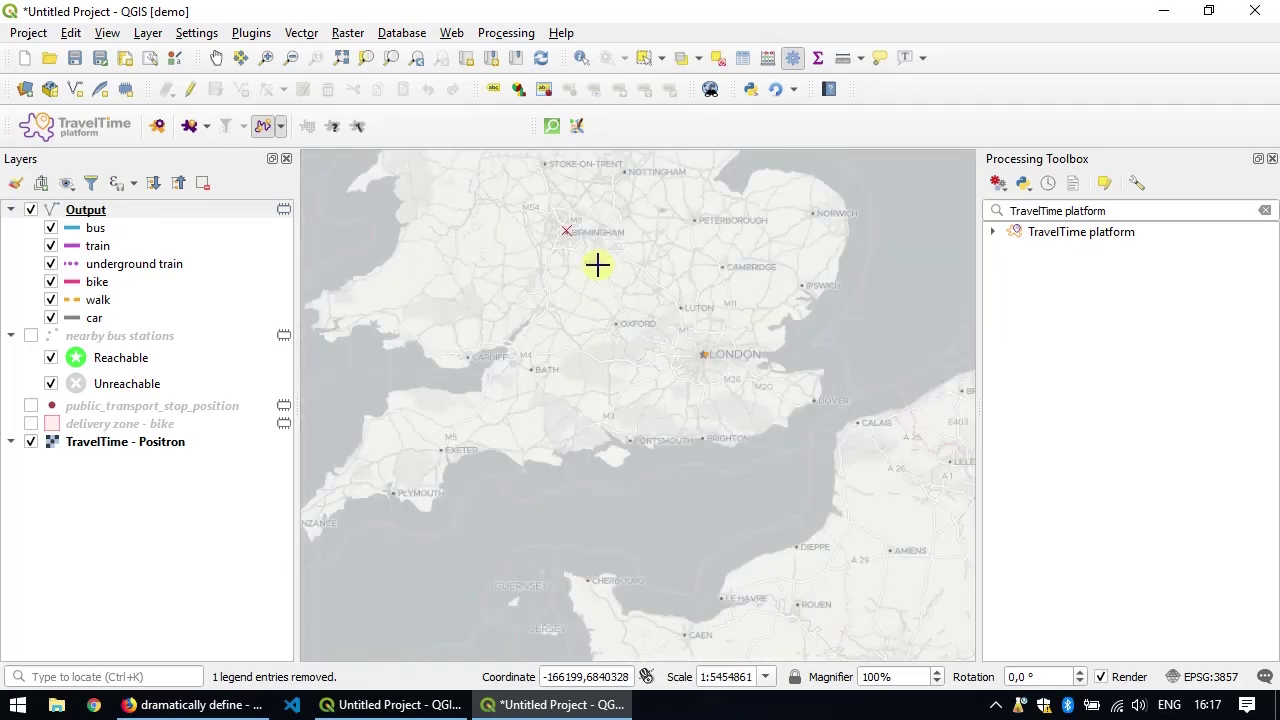
scroll(686, 349, "up", 5)
scroll(612, 320, "up", 6)
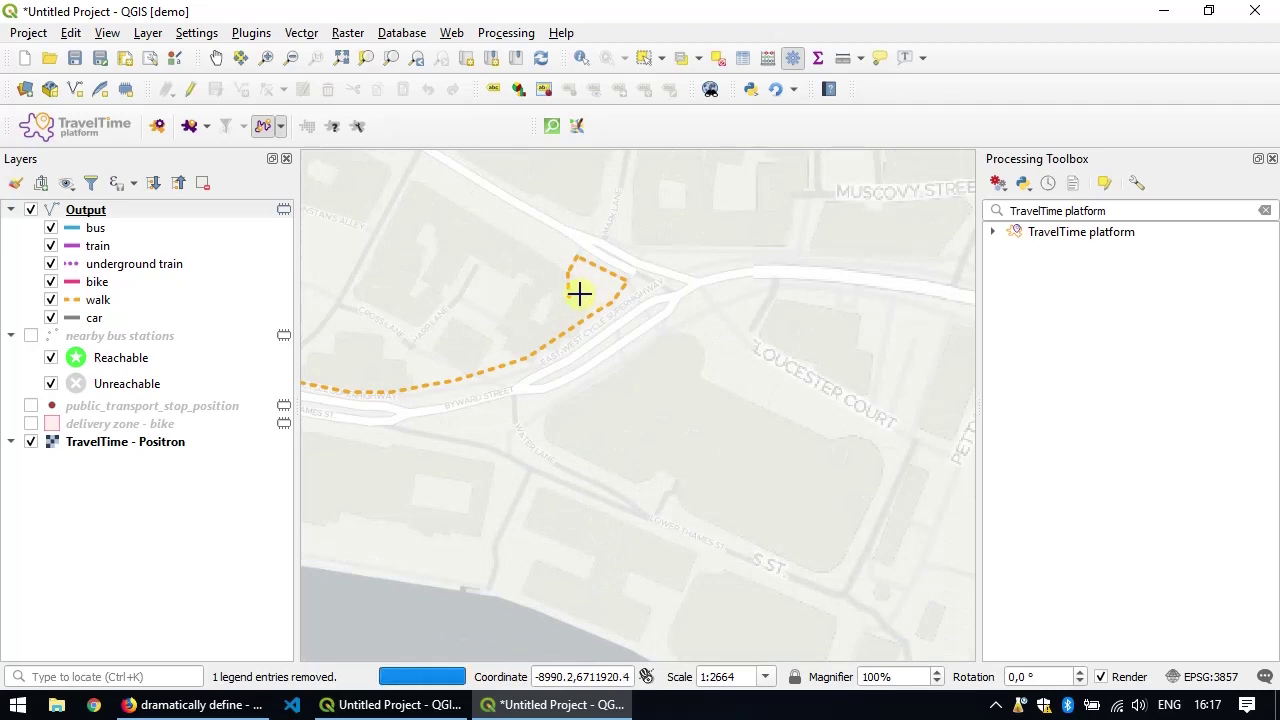
scroll(590, 300, "down", 4)
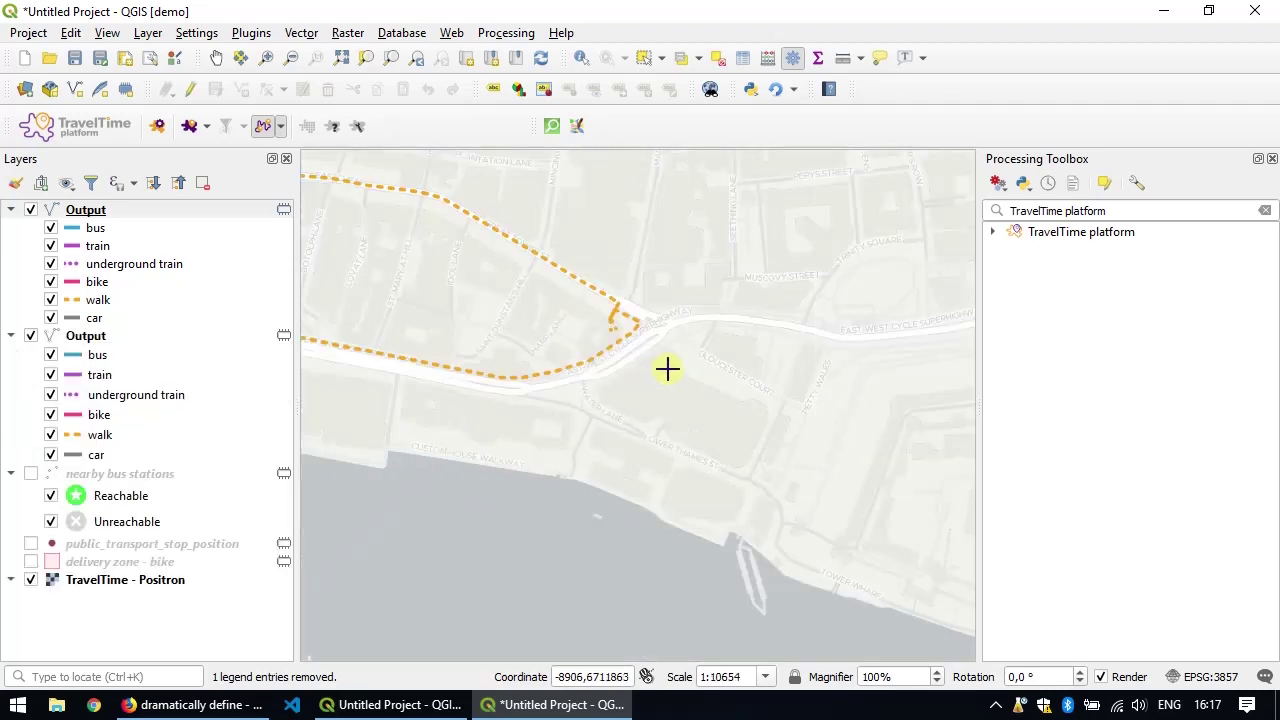
scroll(680, 376, "down", 4)
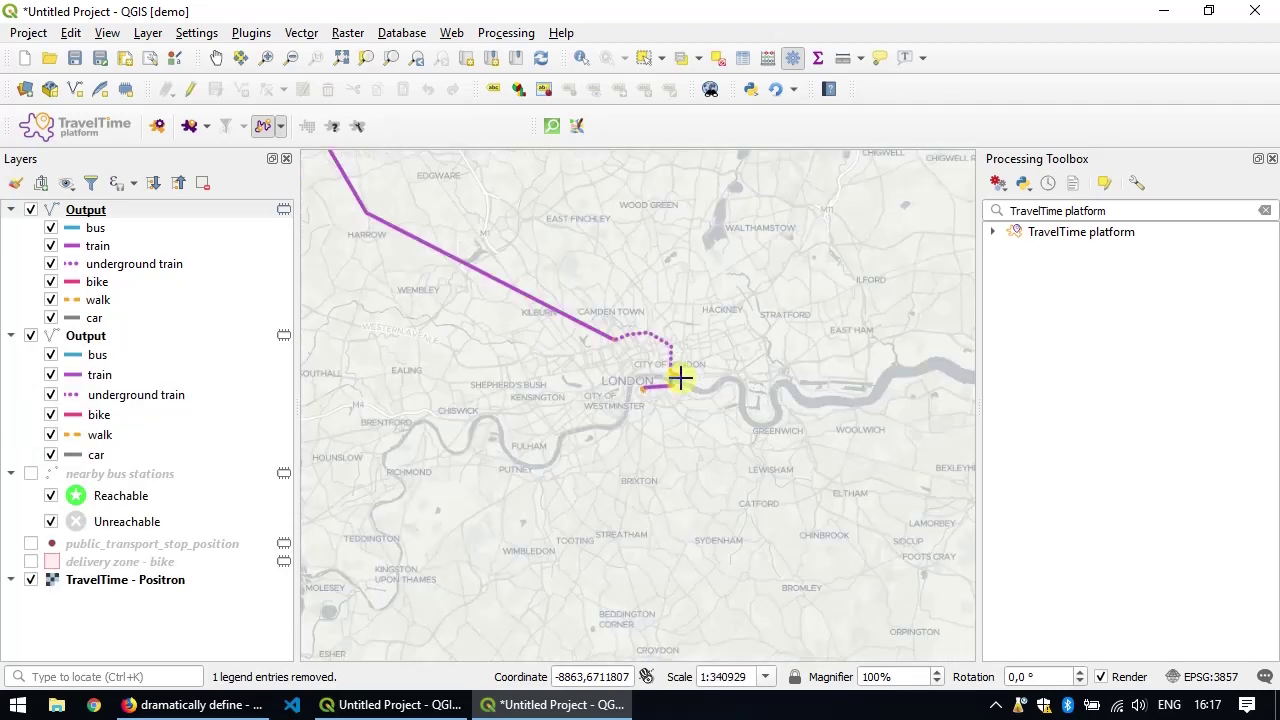
scroll(740, 490, "down", 2)
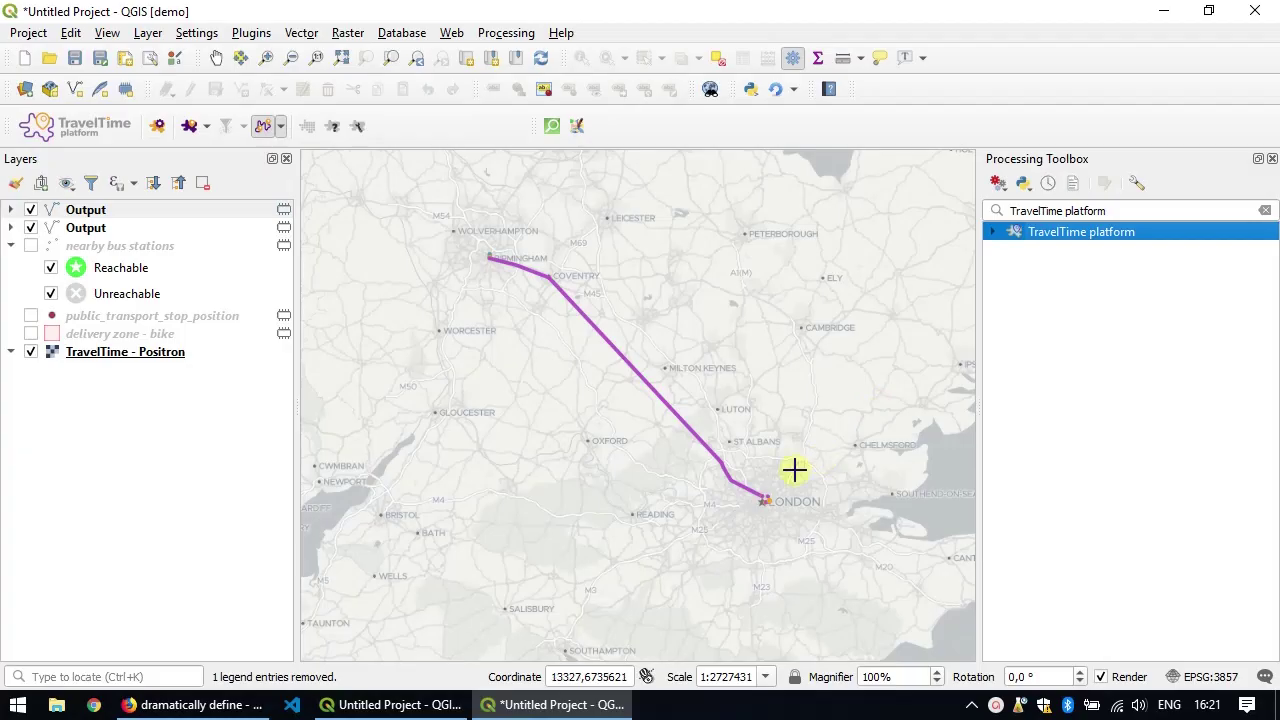
- Re-enable Quick route and list the TravelTime platform algorithms in the Processing Toolbox
scroll(793, 496, "up", 1)
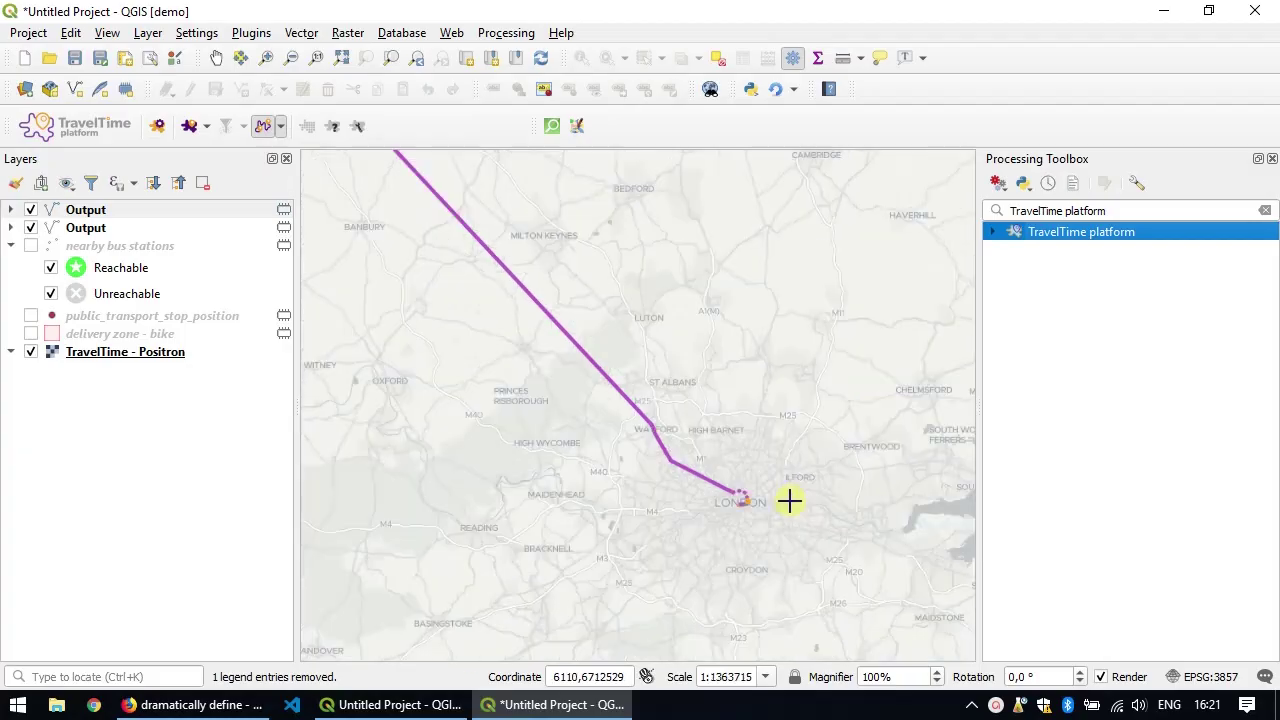
left_click(261, 128)
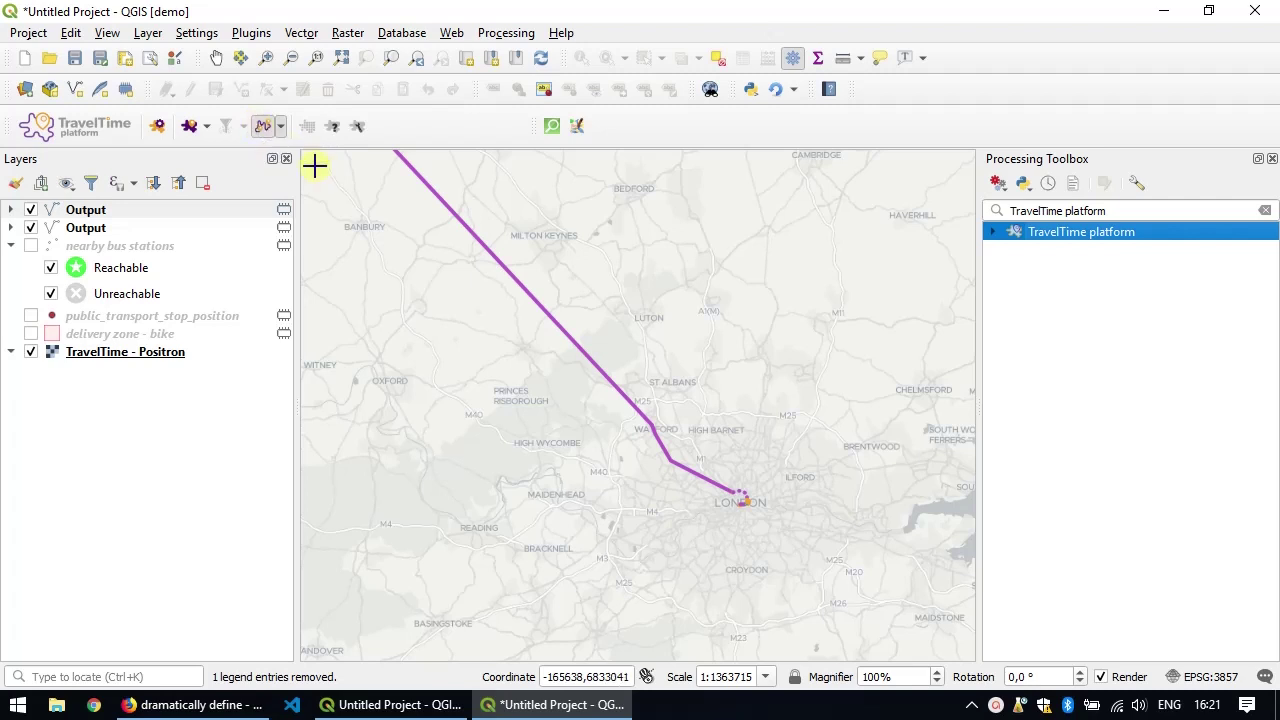
left_click(158, 127)
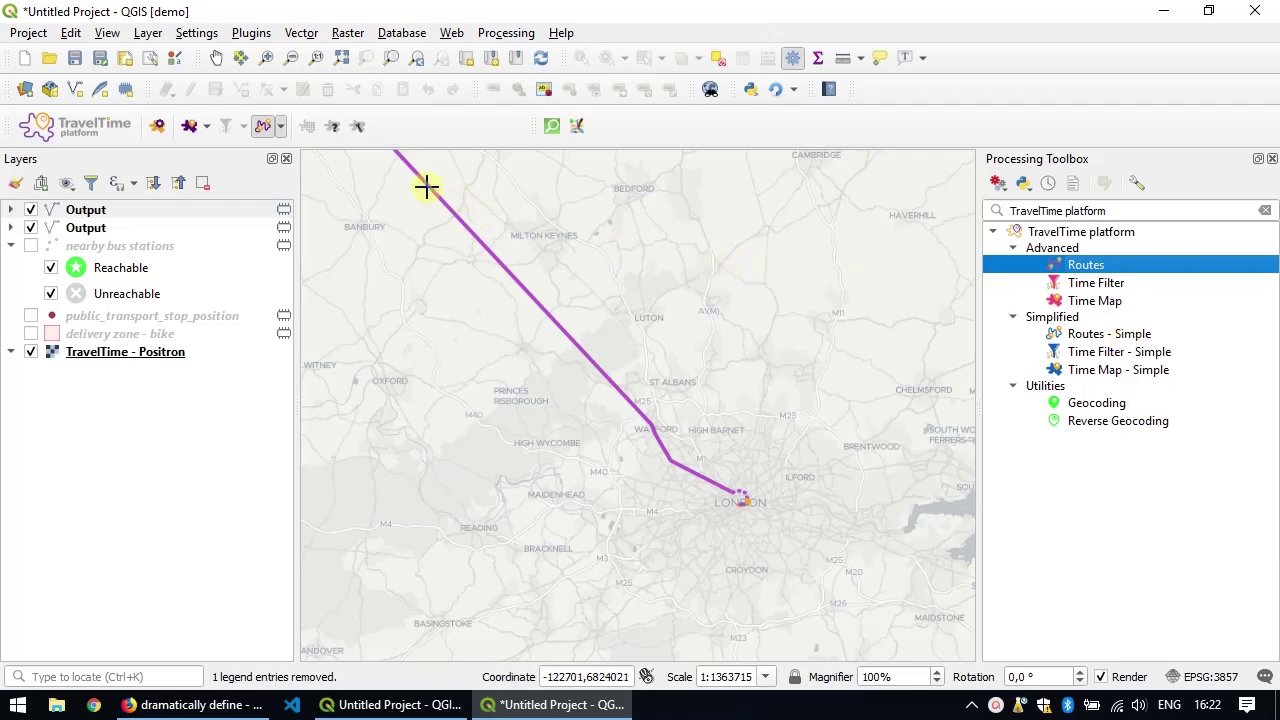
- Show the TravelTime Help with its reference manual, three tutorials and support links
left_click(332, 128)
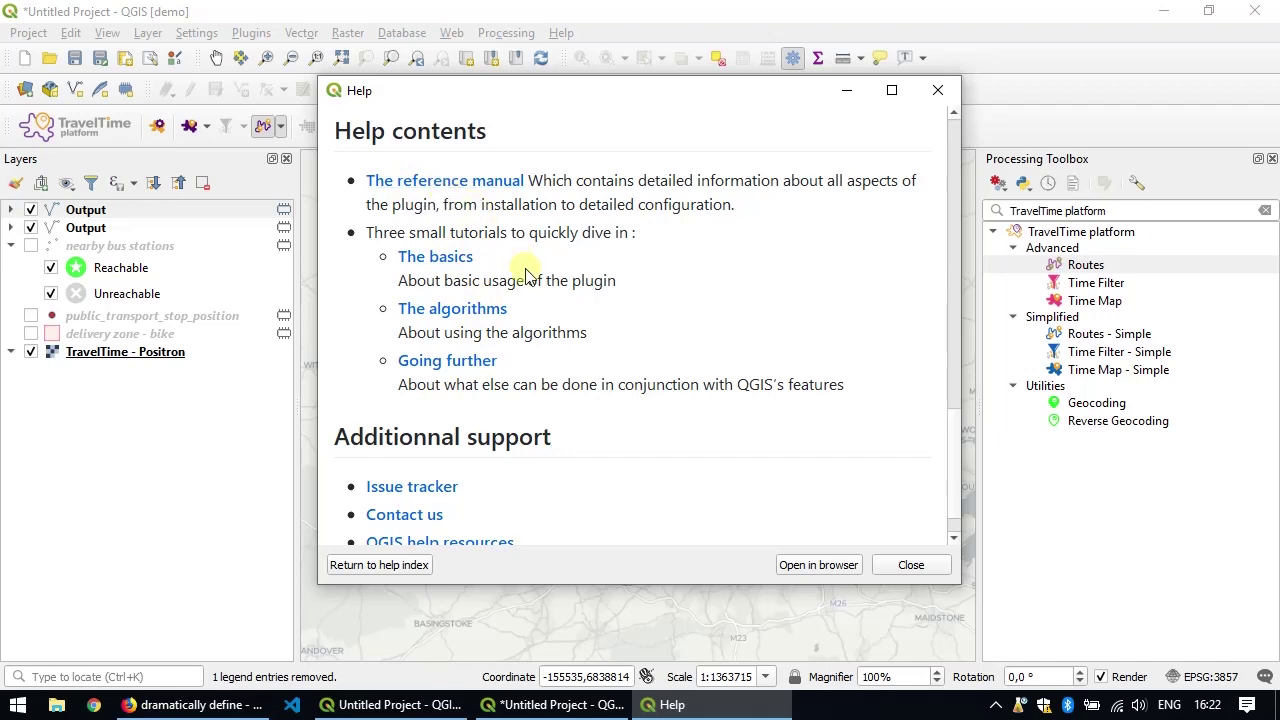
scroll(522, 275, "down", 1)
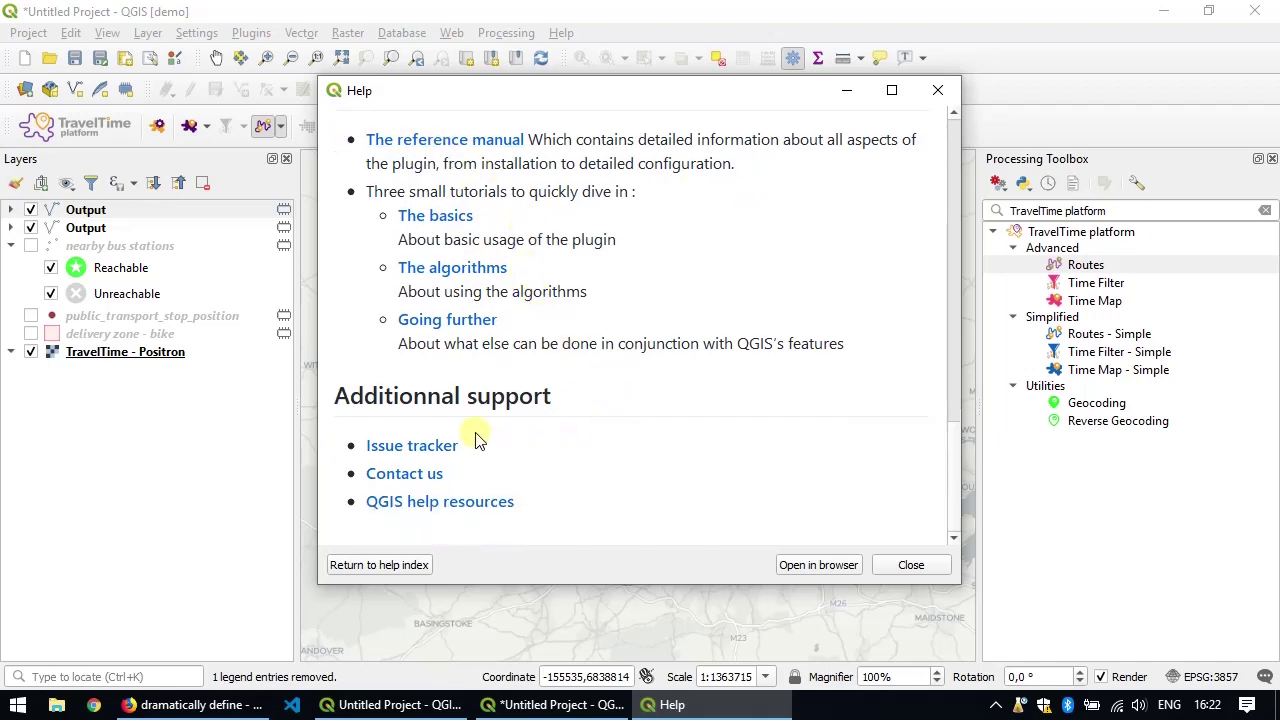